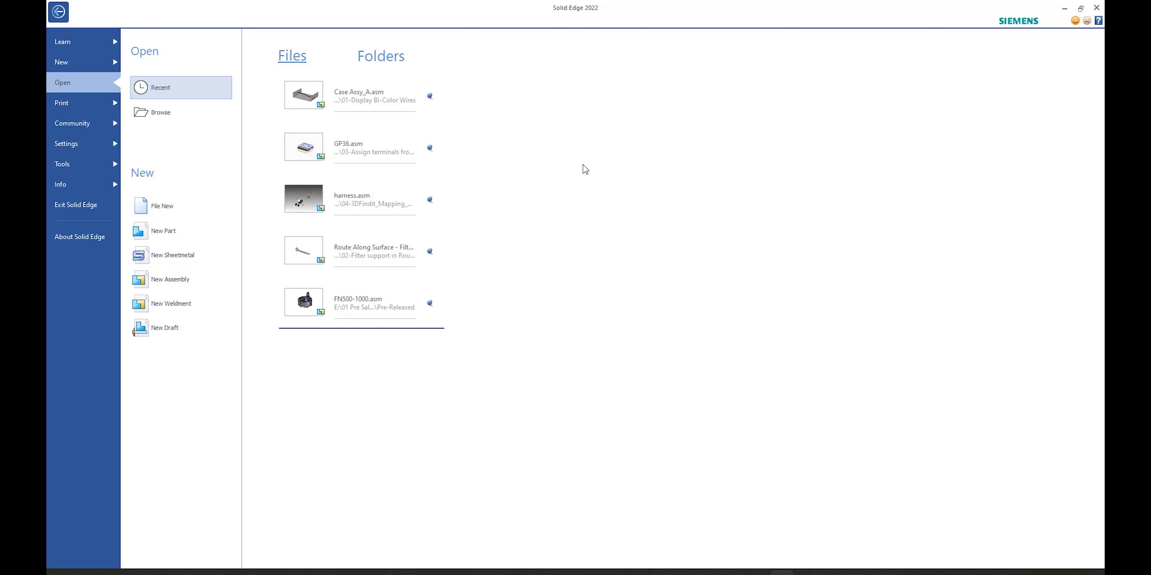
Step: Open the Case Assy_A.asm assembly from the recent files
{"action": "left_click", "coordinate": [348, 94]}
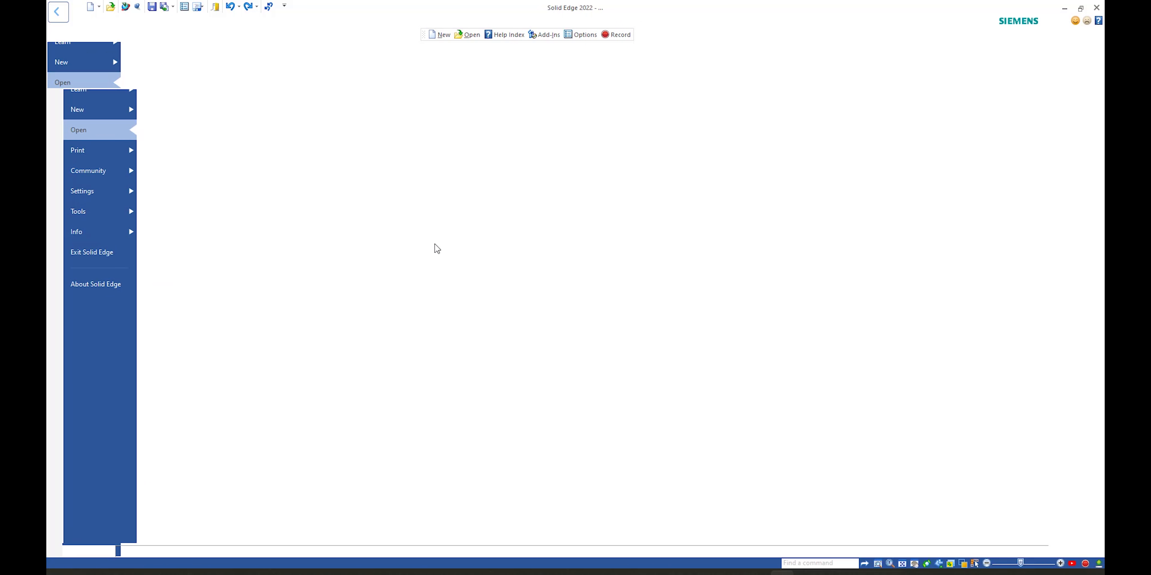
{"action": "middle_click_drag", "start_coordinate": [680, 187], "coordinate": [606, 247]}
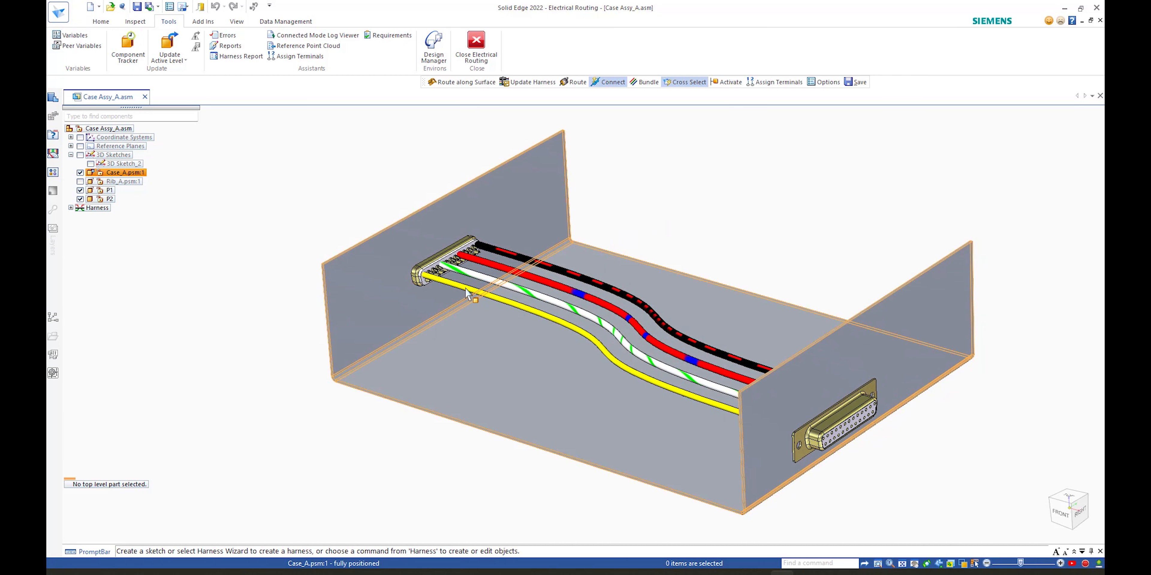
Step: Edit Wire 14 of the harness and change its material to 18-gage Solid Copper Green
{"action": "left_click", "coordinate": [95, 208]}
{"action": "right_click", "coordinate": [95, 212]}
{"action": "left_click", "coordinate": [179, 257]}
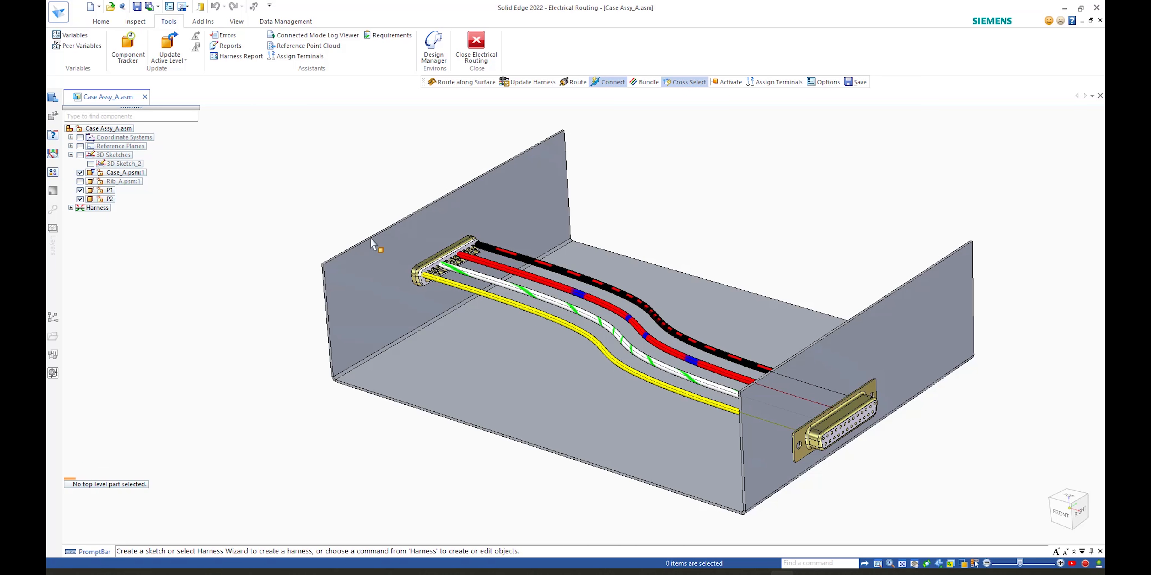
{"action": "left_click", "coordinate": [460, 291]}
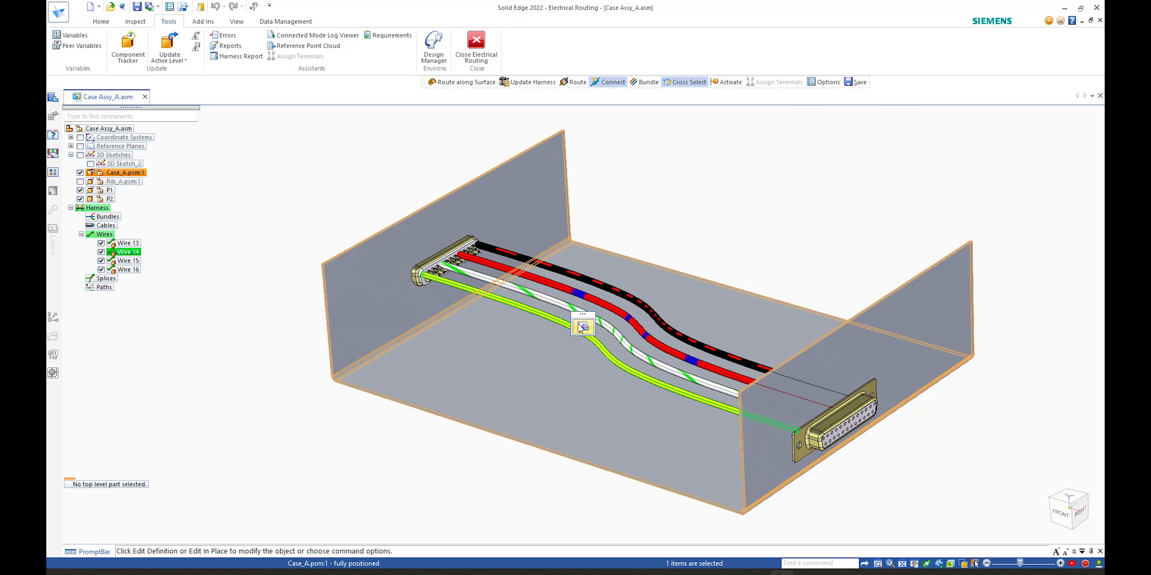
{"action": "left_click", "coordinate": [583, 328]}
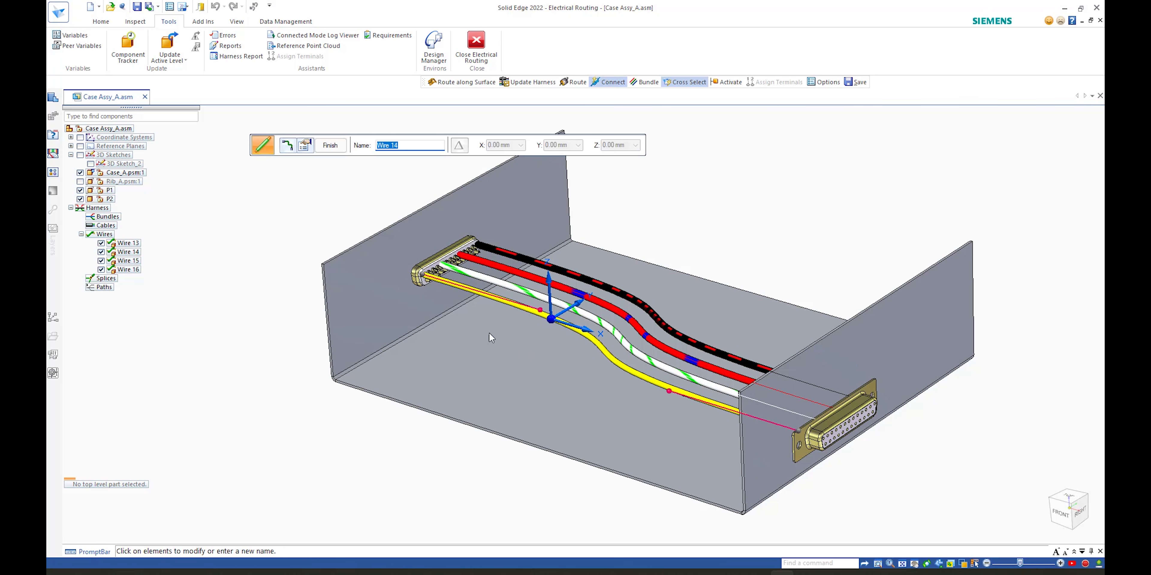
{"action": "mouse_move", "coordinate": [402, 219]}
{"action": "middle_mouse_down"}
{"action": "mouse_move", "coordinate": [472, 264]}
{"action": "mouse_move", "coordinate": [406, 260]}
{"action": "mouse_move", "coordinate": [339, 215]}
{"action": "middle_mouse_up"}
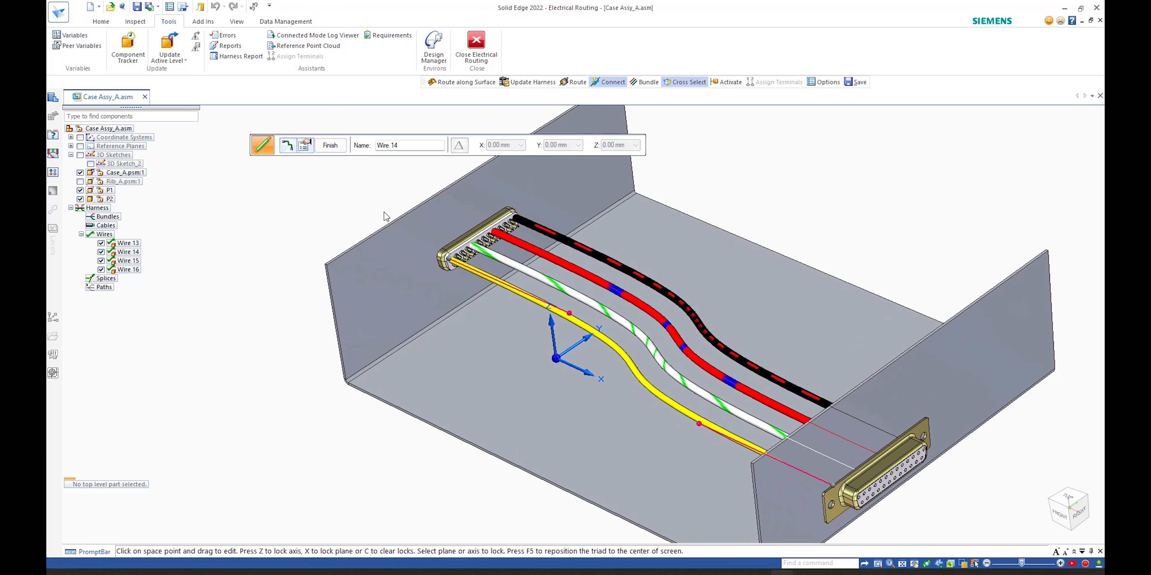
{"action": "left_click", "coordinate": [304, 150]}
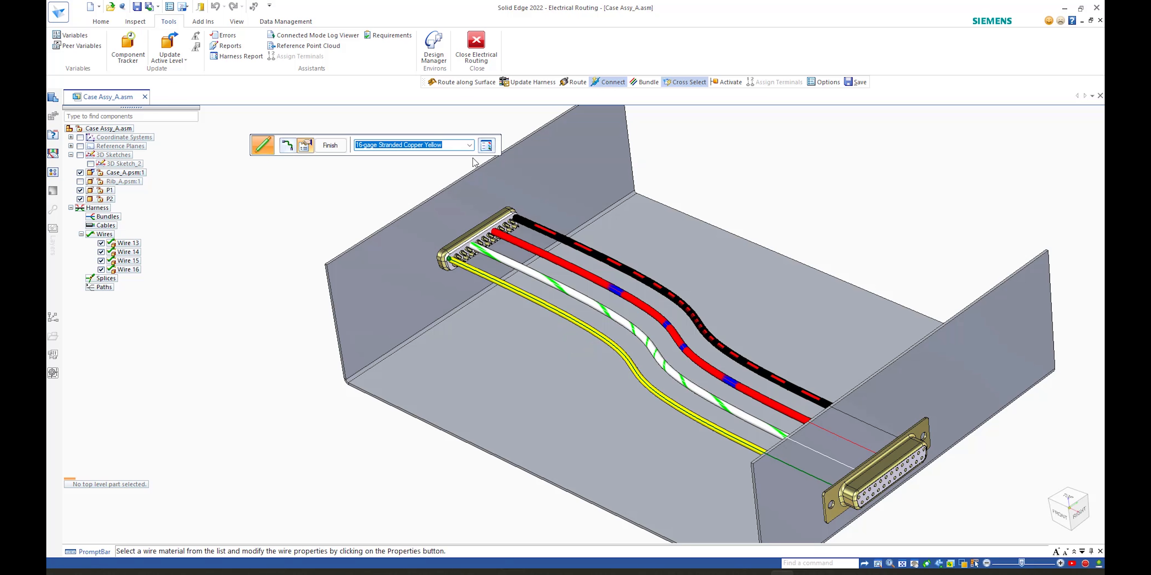
{"action": "left_click", "coordinate": [487, 150]}
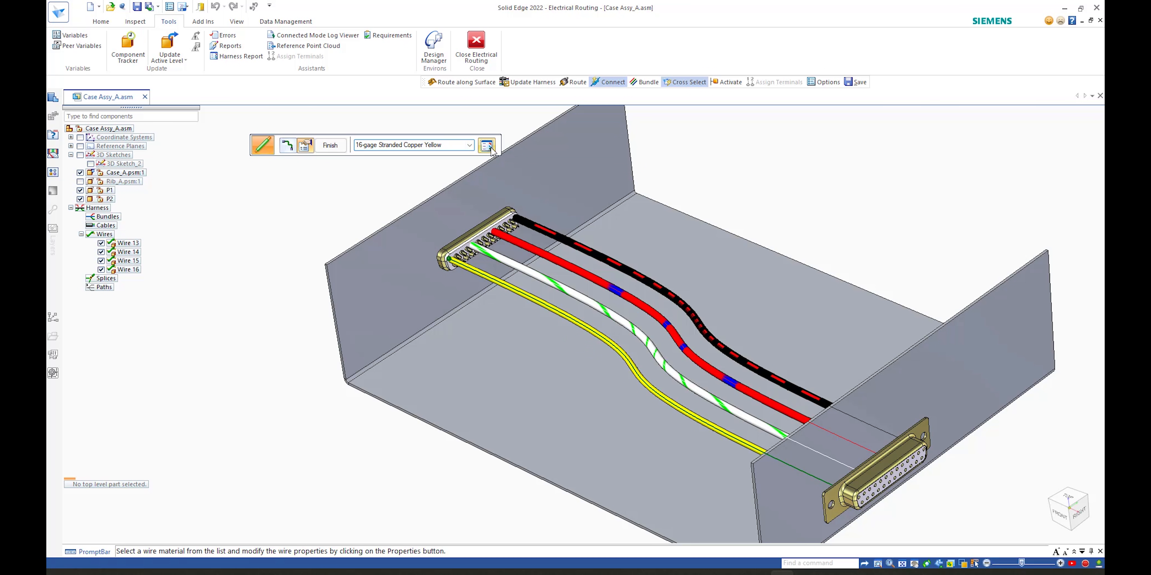
{"action": "left_click_drag", "start_coordinate": [558, 151], "coordinate": [773, 104]}
{"action": "scroll", "coordinate": [773, 230], "scroll_direction": "down", "scroll_amount": 1}
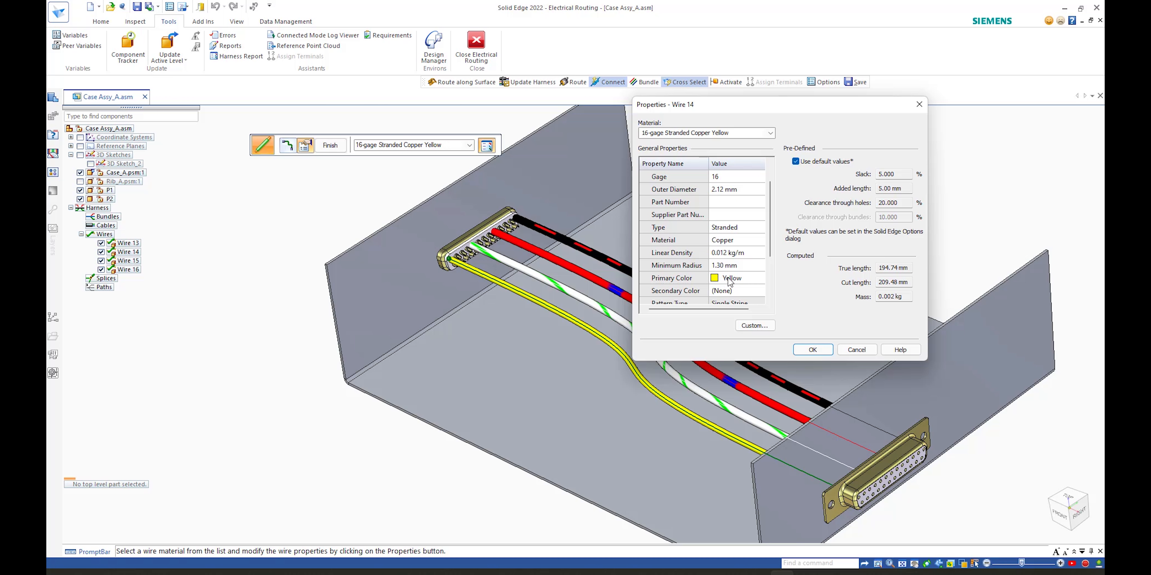
{"action": "left_click", "coordinate": [771, 133]}
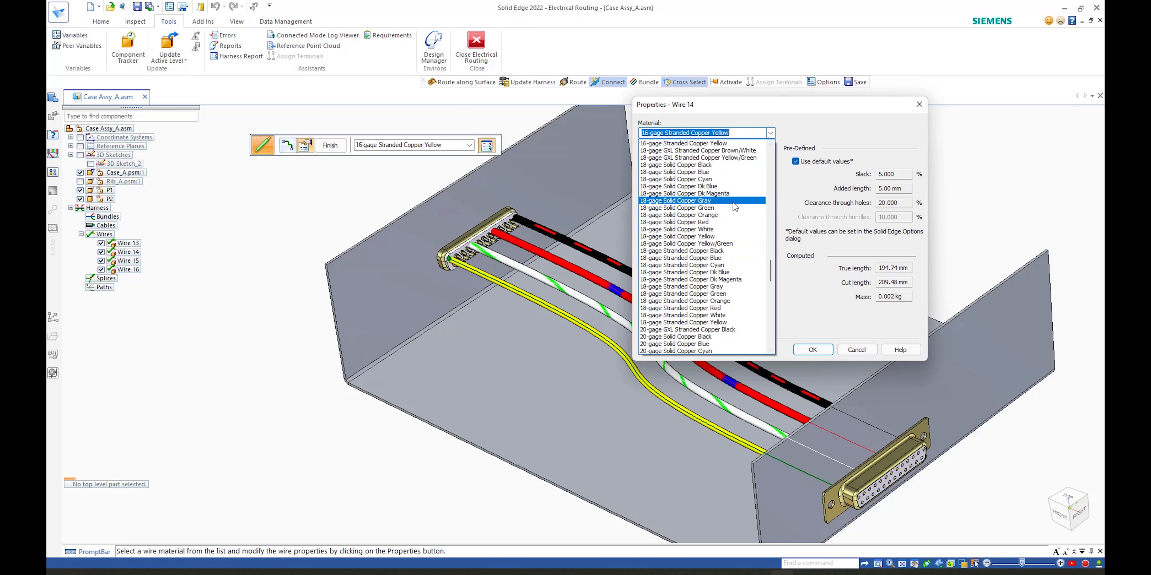
{"action": "left_click", "coordinate": [724, 208]}
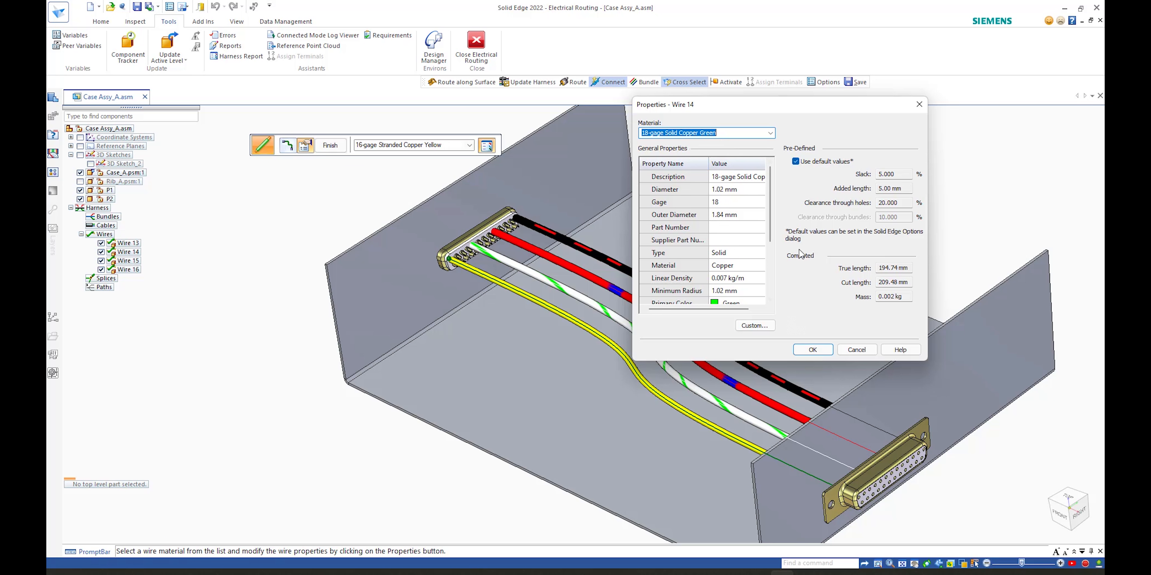
Step: Set the wire's secondary color to Red
{"action": "scroll", "coordinate": [774, 261], "scroll_direction": "down", "scroll_amount": 1}
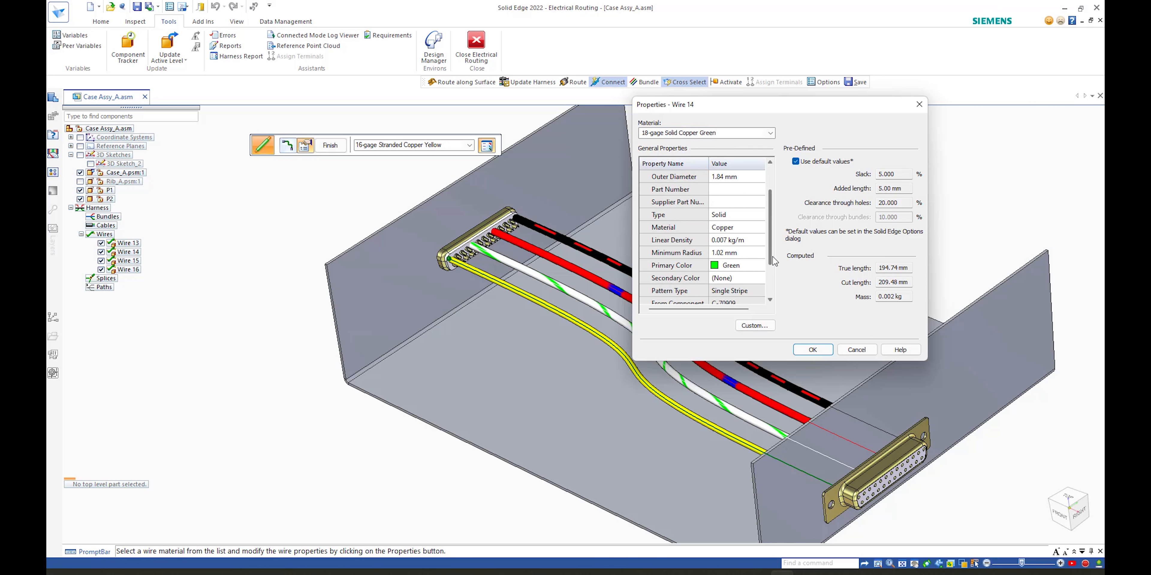
{"action": "left_click", "coordinate": [723, 278]}
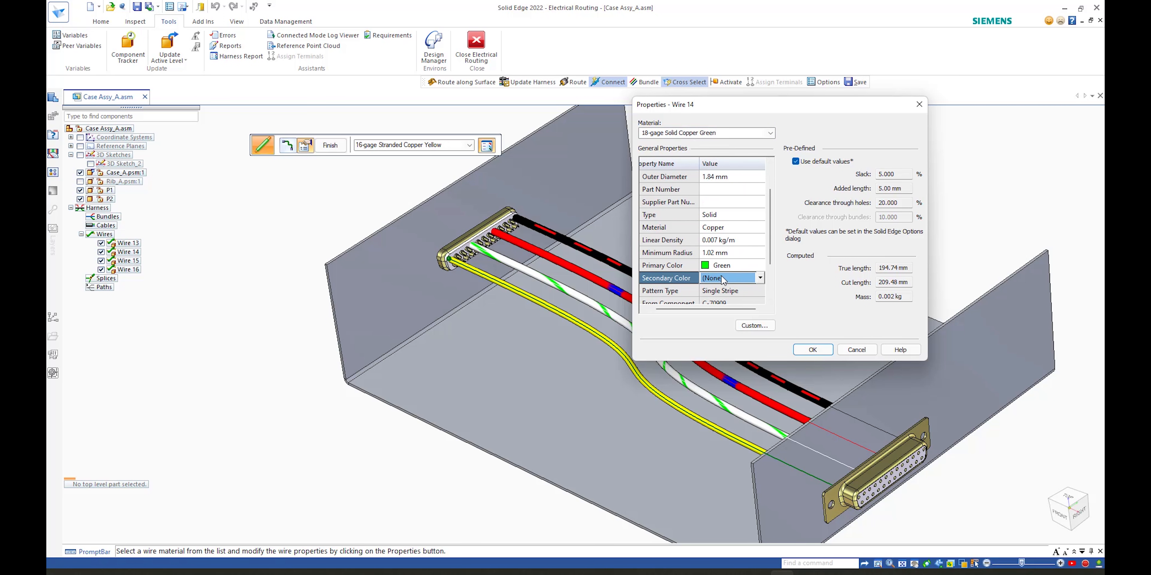
{"action": "left_click", "coordinate": [760, 278]}
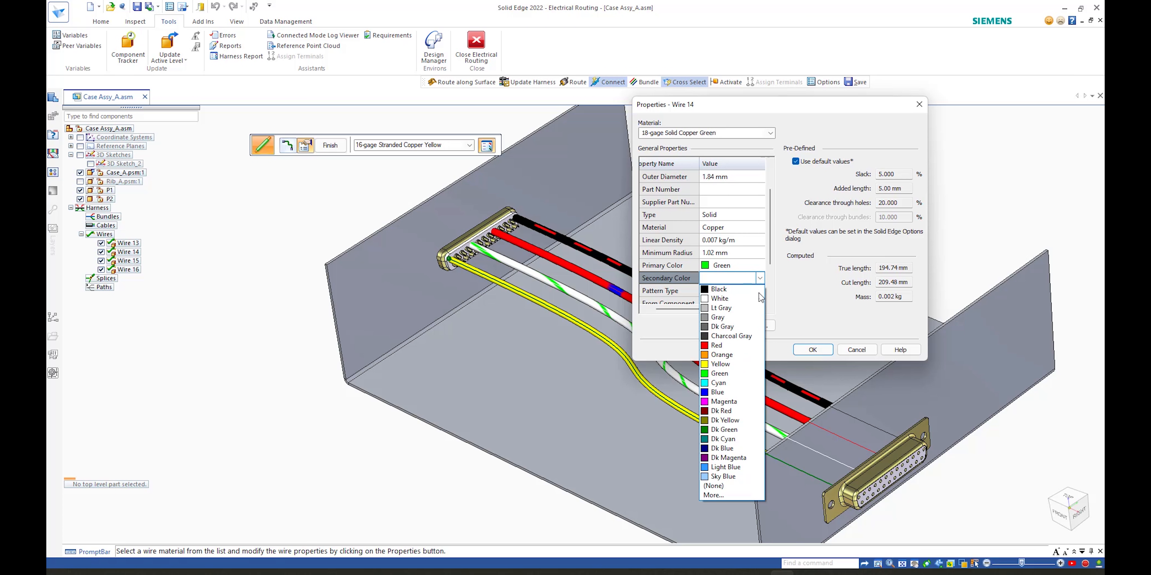
{"action": "left_click", "coordinate": [751, 345]}
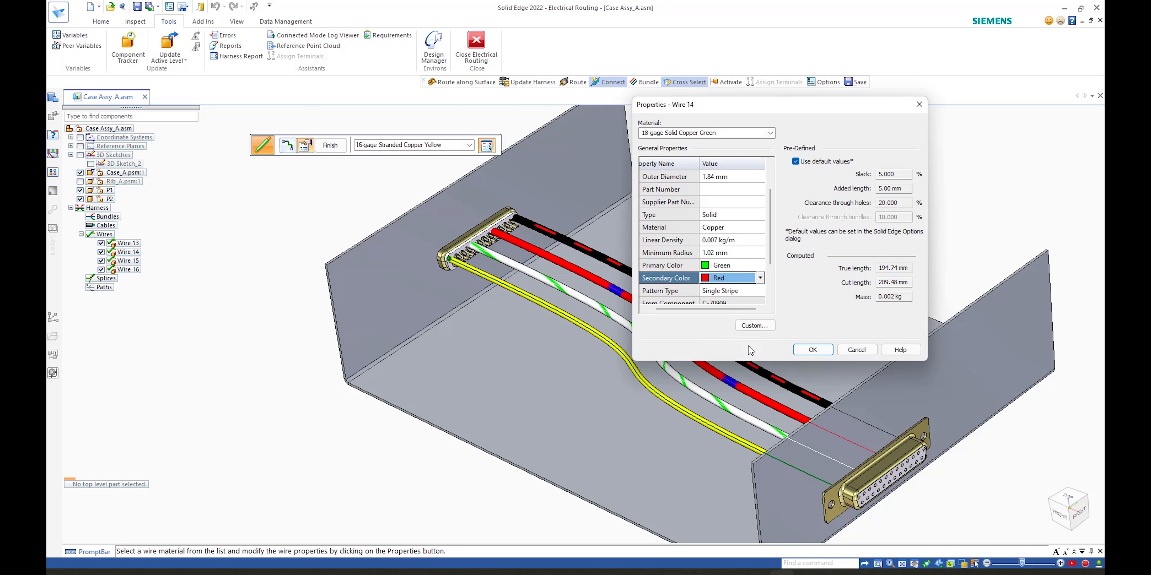
Step: Set the wire's pattern type to Zebra and accept the wire properties
{"action": "left_click_drag", "start_coordinate": [770, 256], "coordinate": [770, 277]}
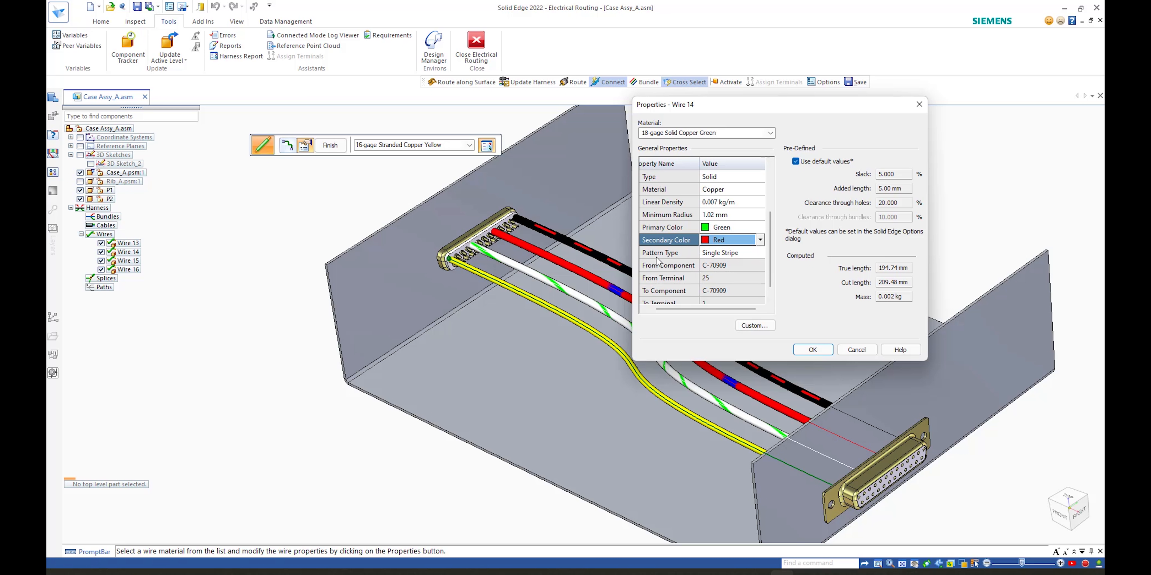
{"action": "left_click", "coordinate": [758, 255]}
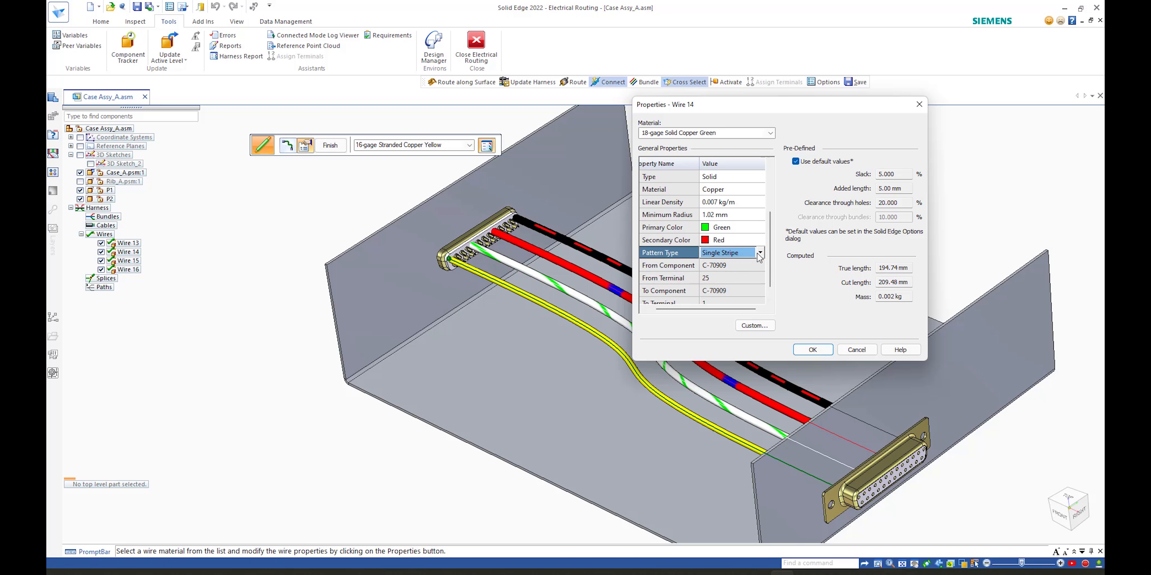
{"action": "left_click", "coordinate": [760, 253]}
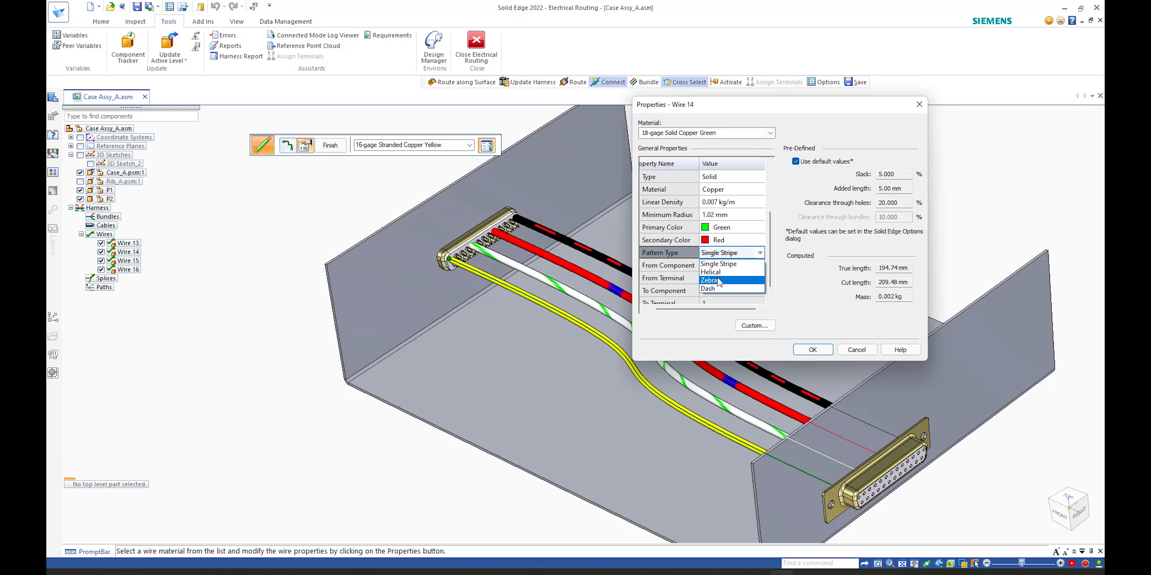
{"action": "key", "text": "Up"}
{"action": "left_click", "coordinate": [721, 280]}
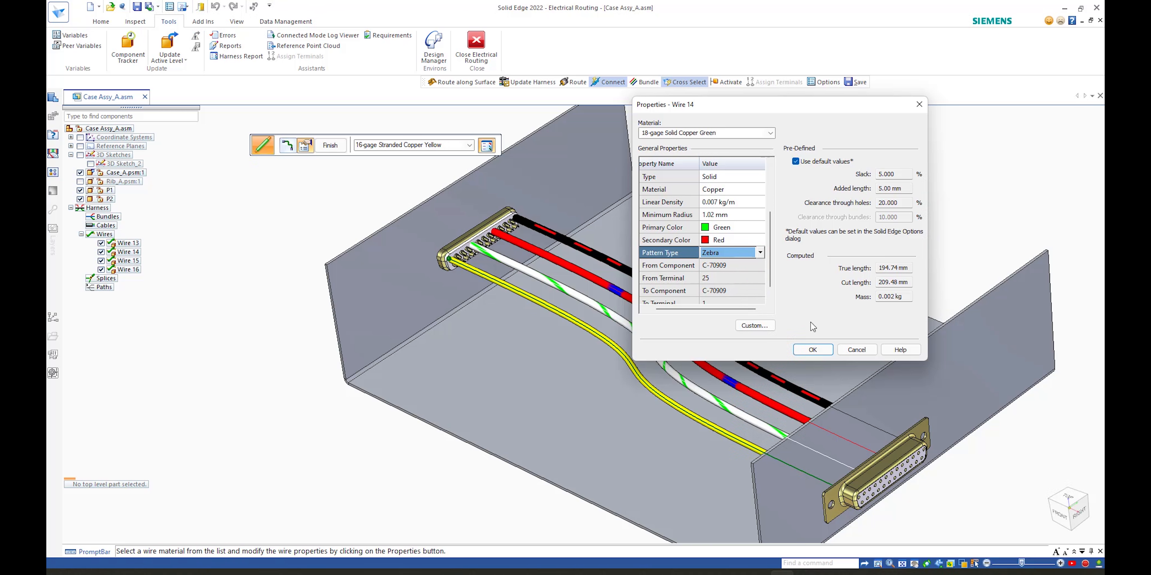
{"action": "left_click", "coordinate": [813, 351]}
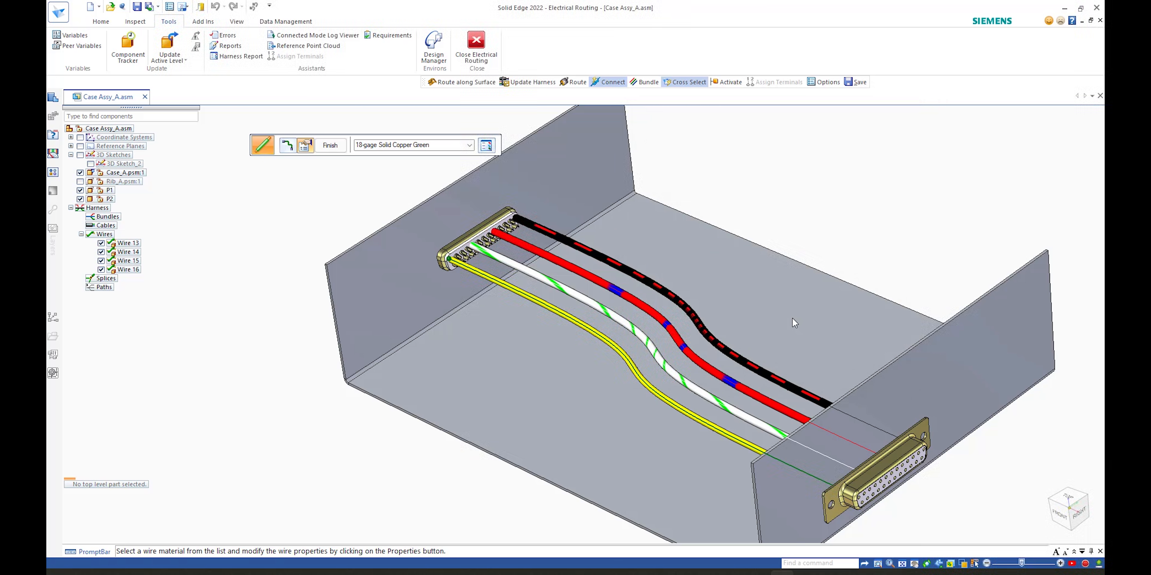
Step: Finish editing Wire 14 and clear the selection
{"action": "left_click", "coordinate": [331, 146]}
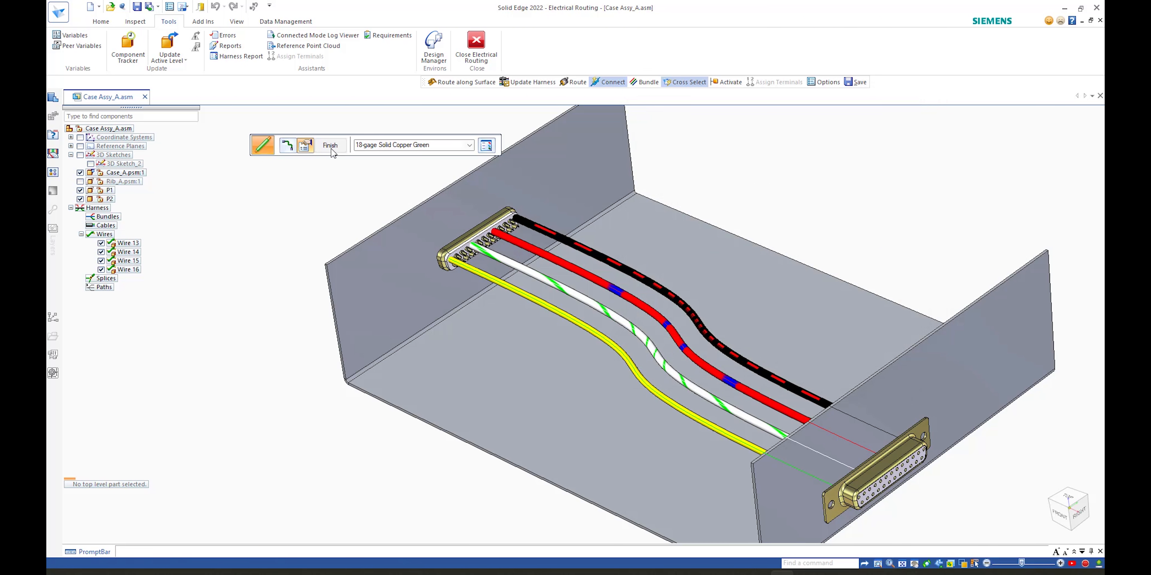
{"action": "left_click", "coordinate": [338, 148]}
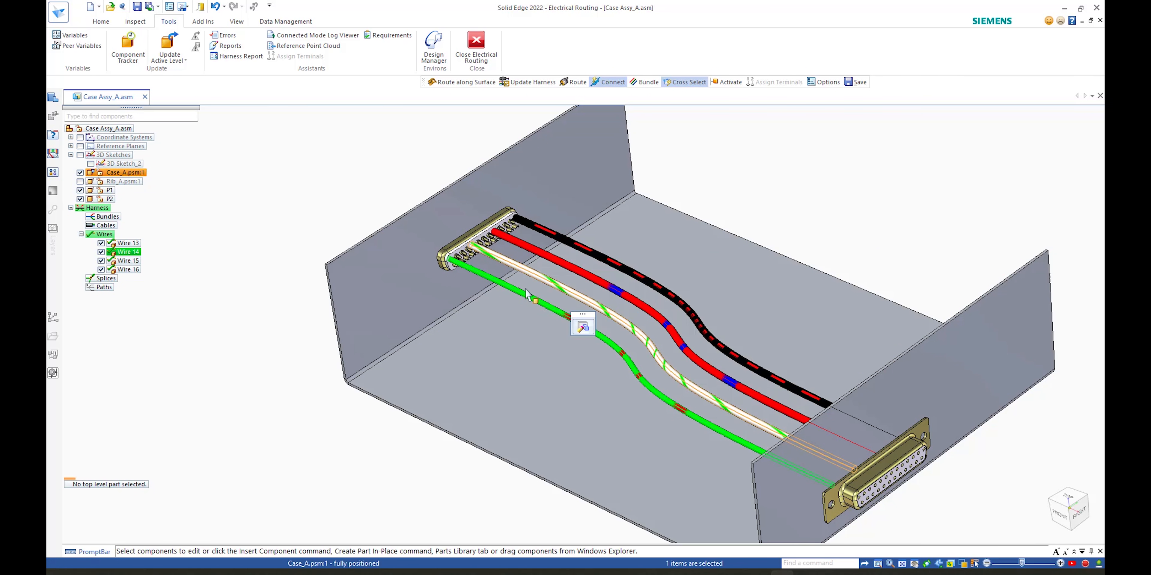
{"action": "left_click", "coordinate": [292, 304]}
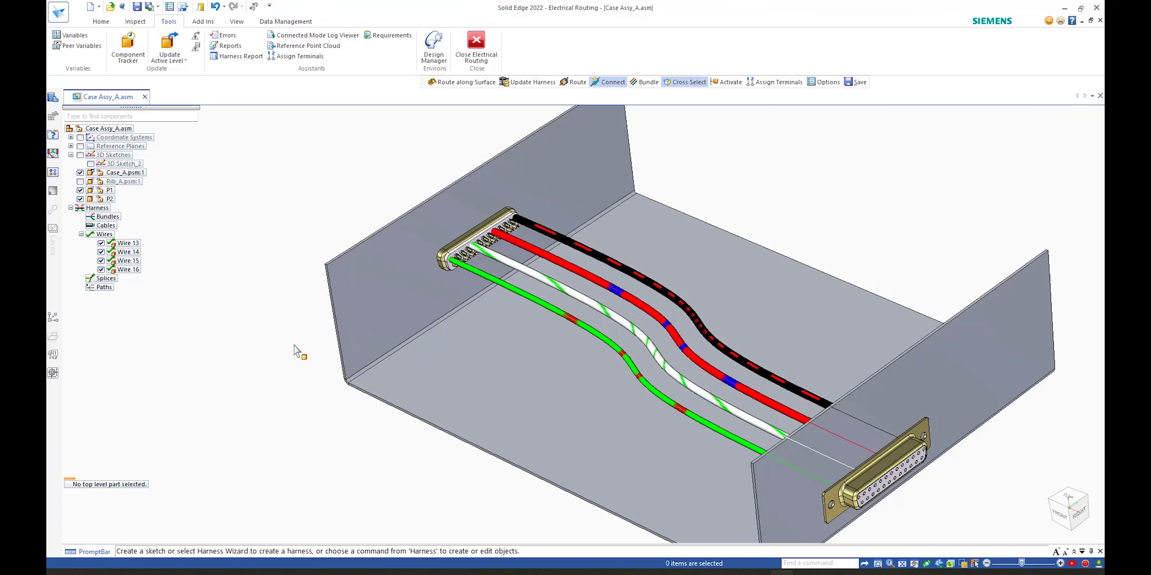
Step: Close the assembly without saving changes or the display configuration
{"action": "mouse_move", "coordinate": [218, 278]}
{"action": "middle_mouse_down"}
{"action": "mouse_move", "coordinate": [759, 348]}
{"action": "mouse_move", "coordinate": [982, 361]}
{"action": "middle_mouse_up"}
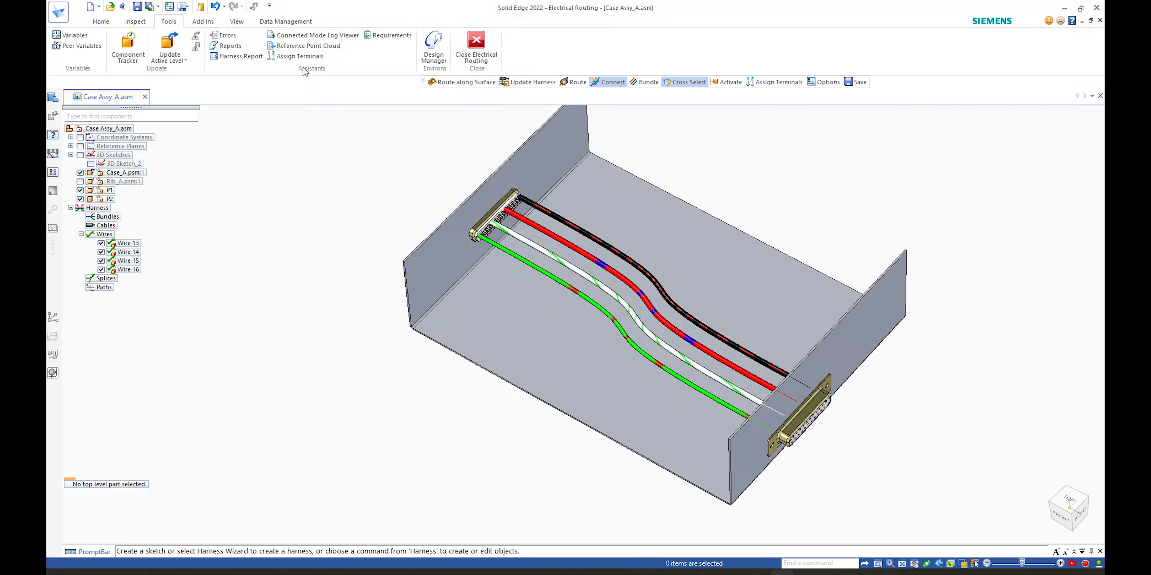
{"action": "left_click", "coordinate": [145, 97]}
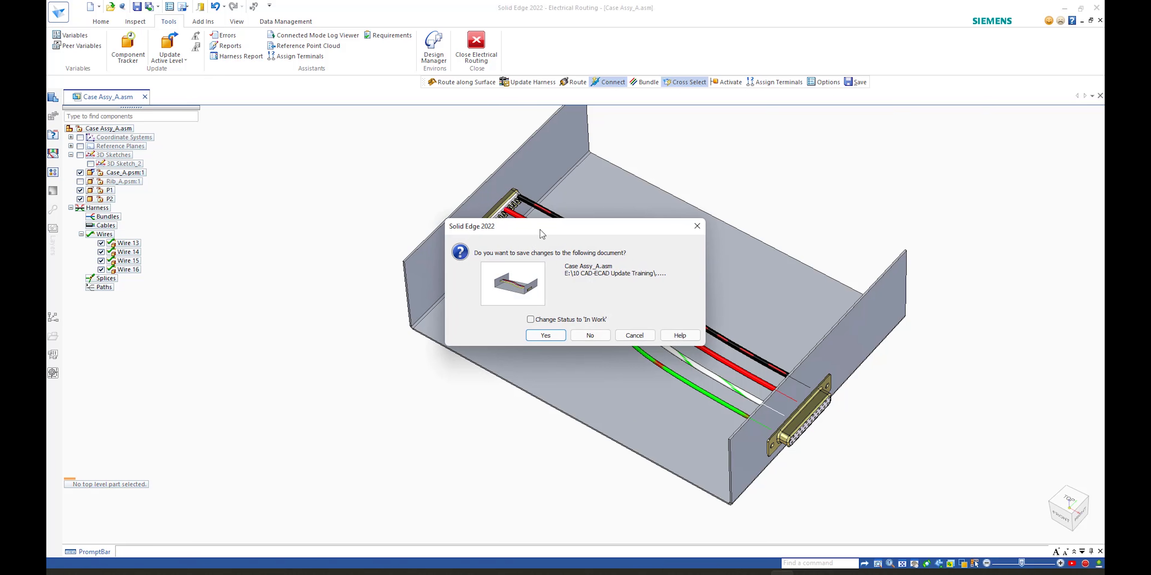
{"action": "left_click", "coordinate": [586, 334]}
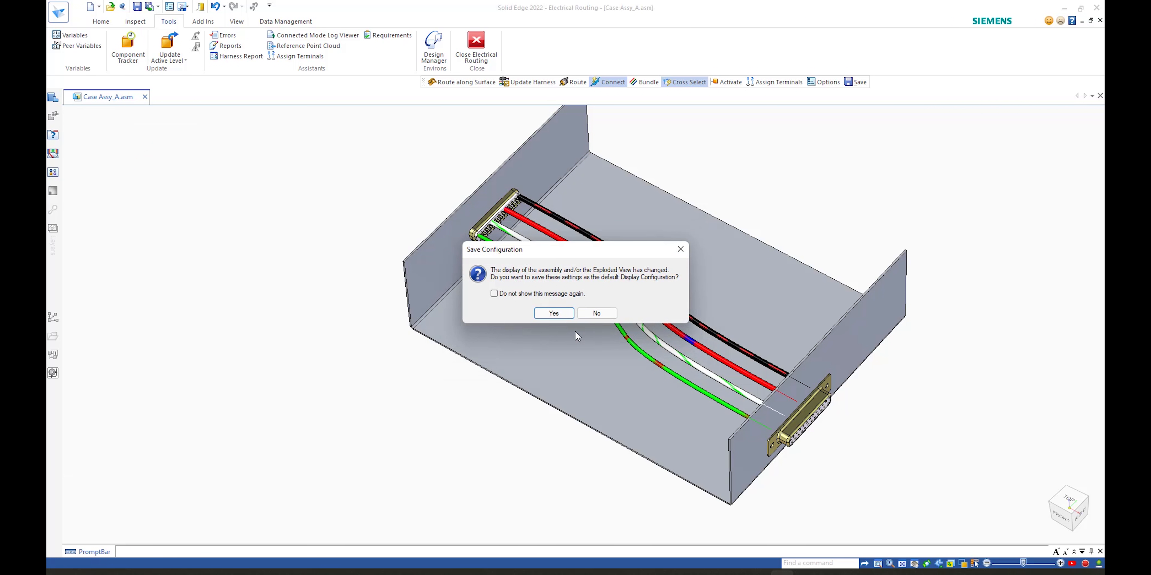
{"action": "left_click", "coordinate": [597, 313]}
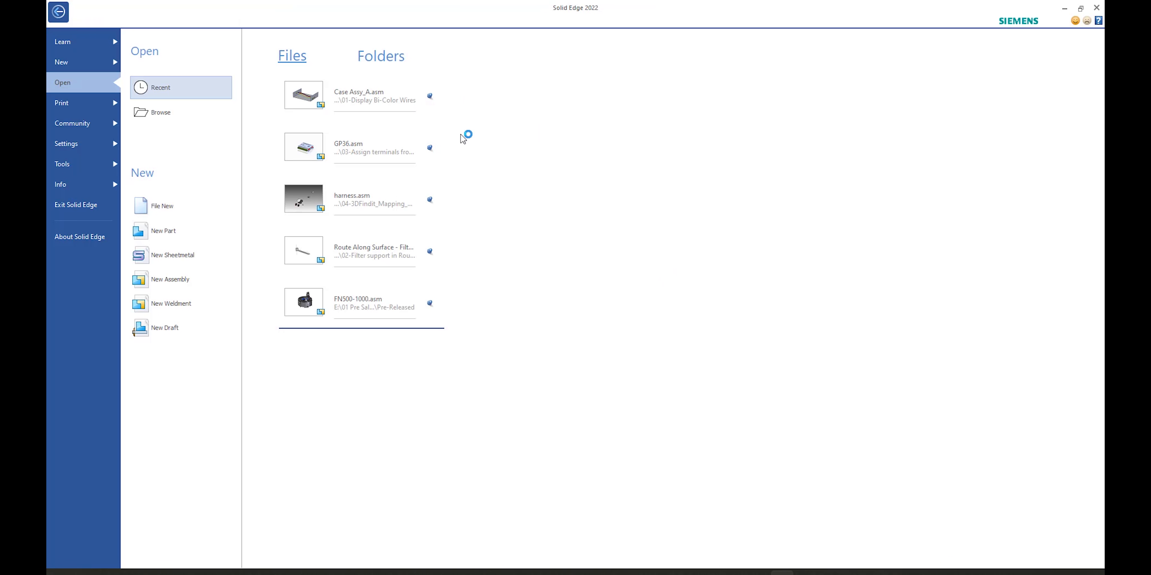
Step: Open the Route Along Surface - Filters assembly from the recent files
{"action": "left_click", "coordinate": [411, 232]}
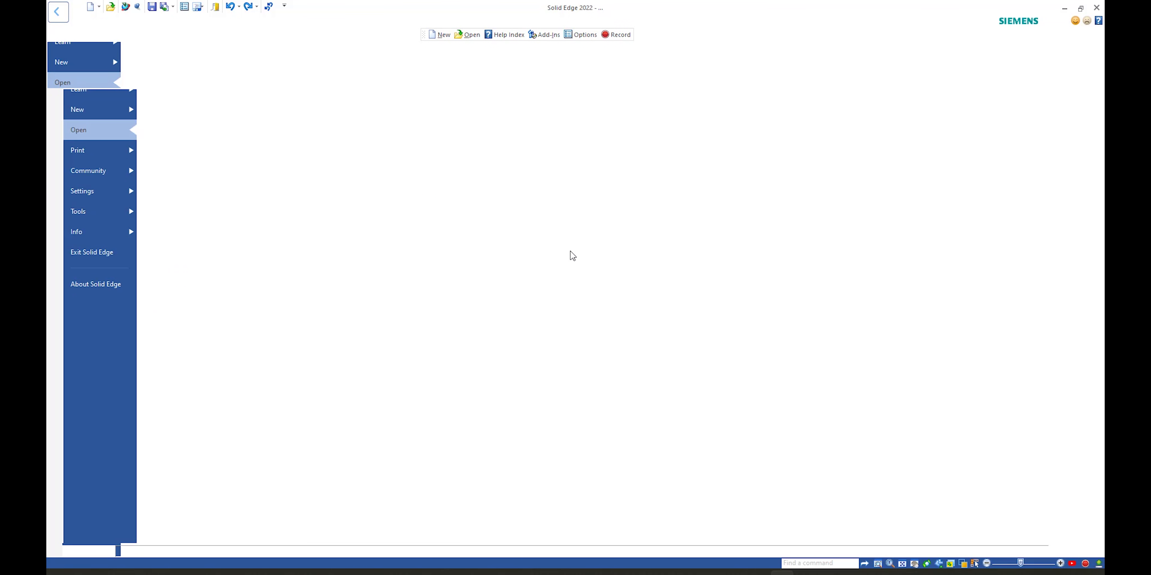
{"action": "key", "text": "ctrl+f"}
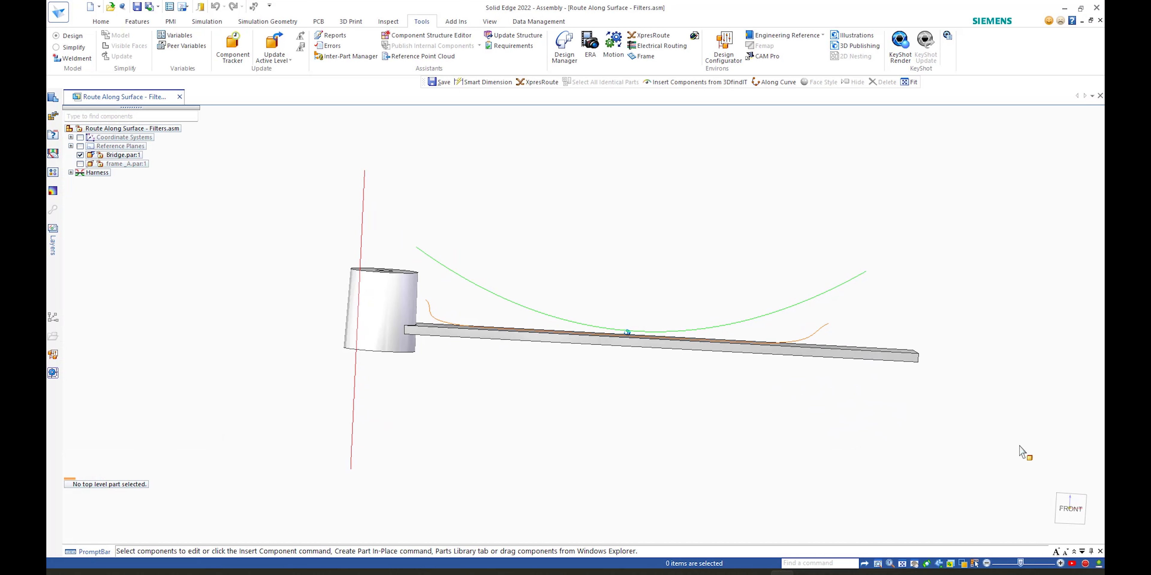
{"action": "left_click", "coordinate": [1070, 507]}
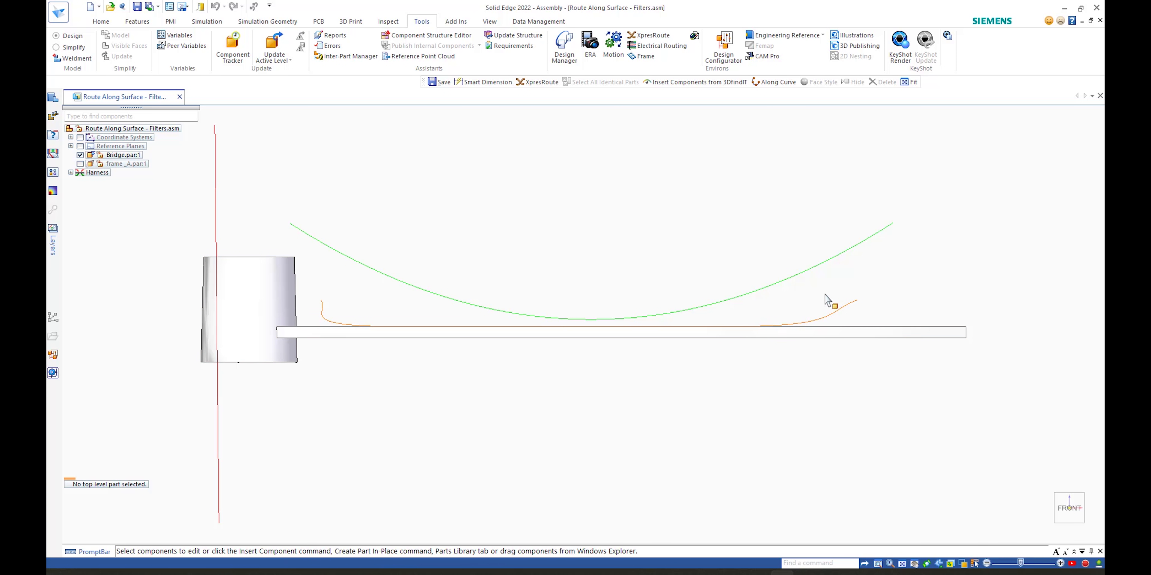
{"action": "key", "text": "ctrl+i"}
{"action": "middle_click_drag", "start_coordinate": [892, 288], "coordinate": [536, 259]}
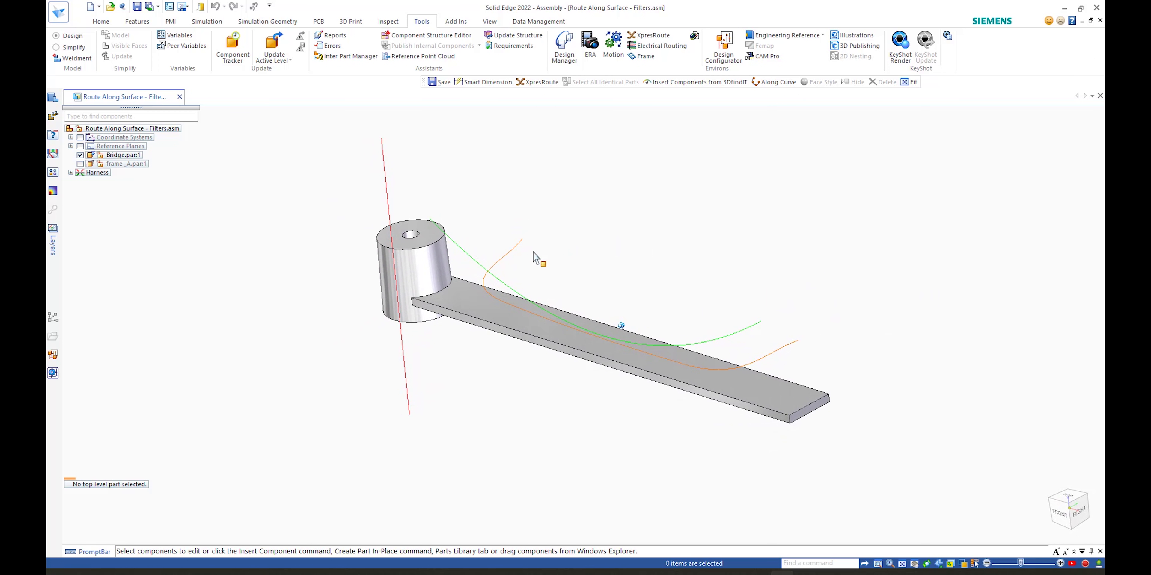
Step: Select Wire 1 in the model and enter the Electrical Routing environment
{"action": "right_click", "coordinate": [516, 252]}
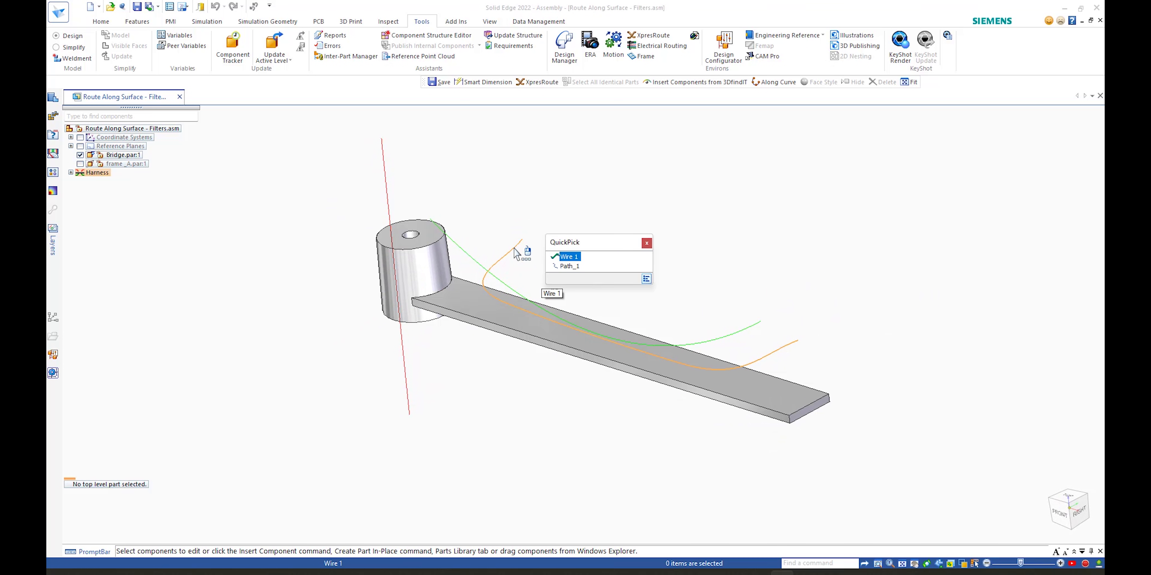
{"action": "left_click", "coordinate": [567, 257]}
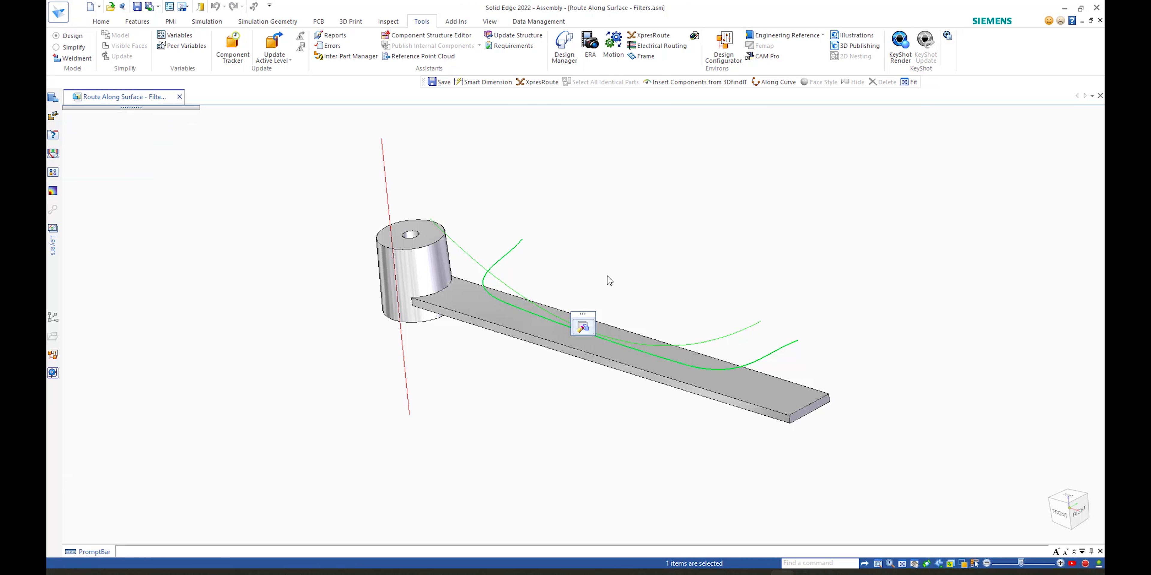
{"action": "right_click", "coordinate": [595, 259]}
{"action": "left_click", "coordinate": [569, 242]}
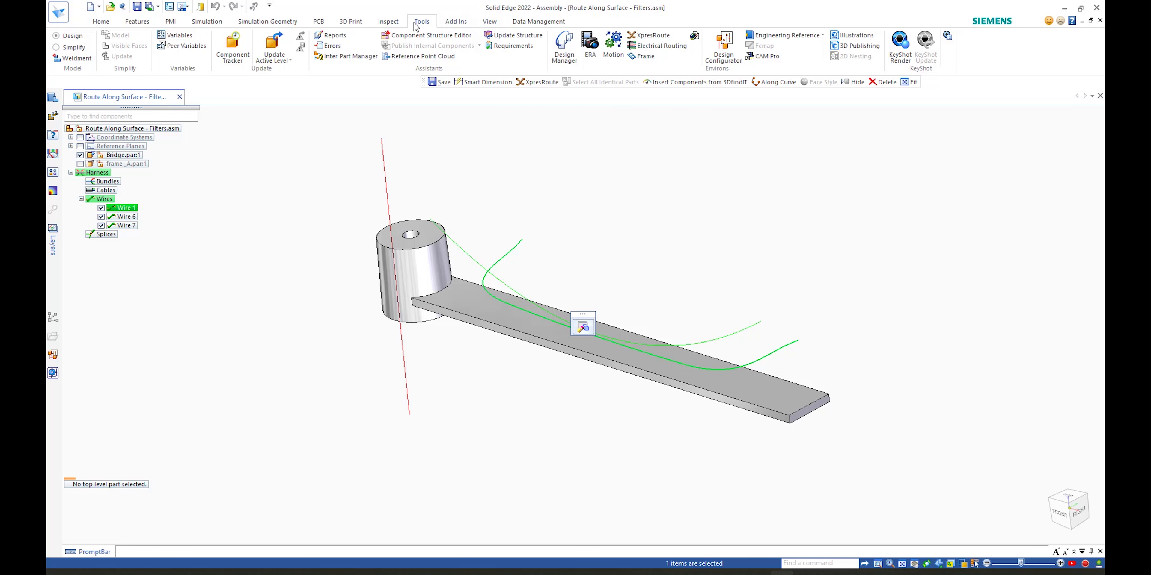
{"action": "left_click", "coordinate": [656, 46]}
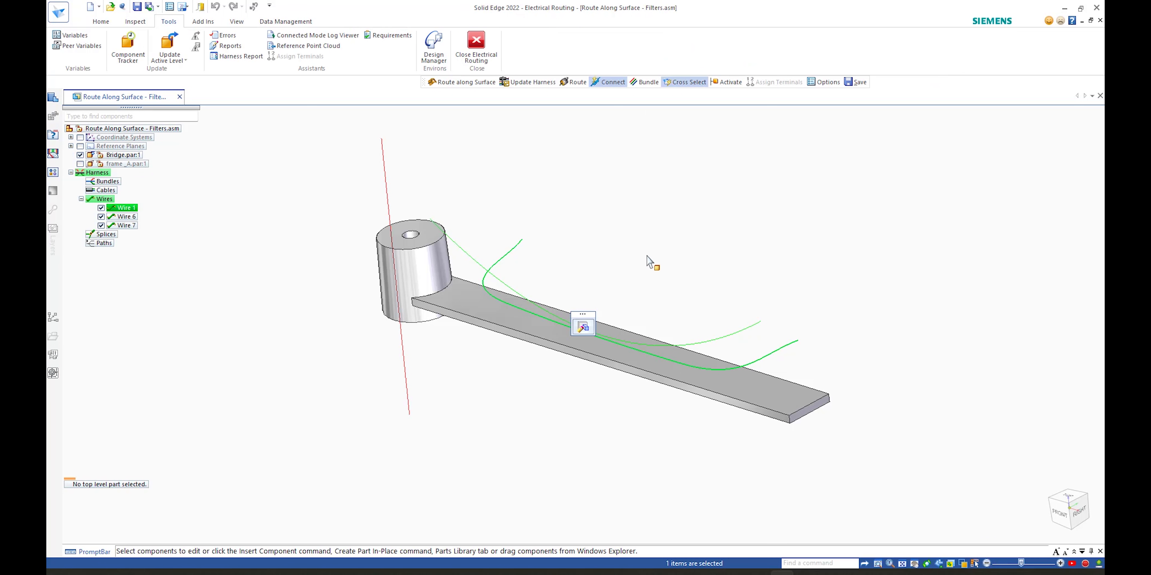
Step: Create a physical conductor for Wire 1 and switch to the front view
{"action": "middle_click_drag", "start_coordinate": [765, 319], "coordinate": [821, 323]}
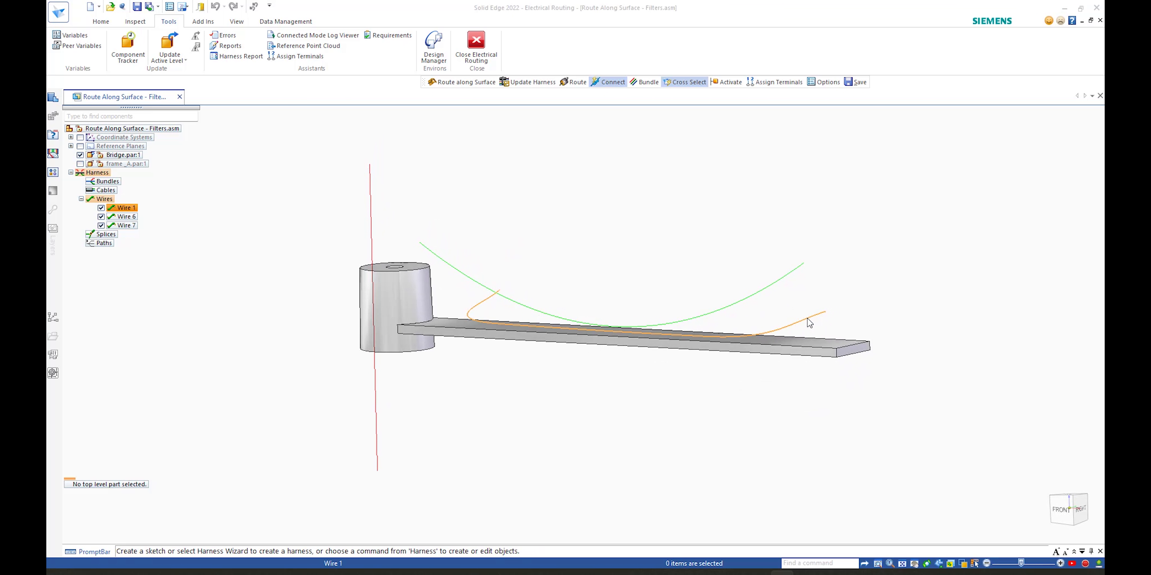
{"action": "right_click", "coordinate": [821, 323]}
{"action": "left_click", "coordinate": [861, 327]}
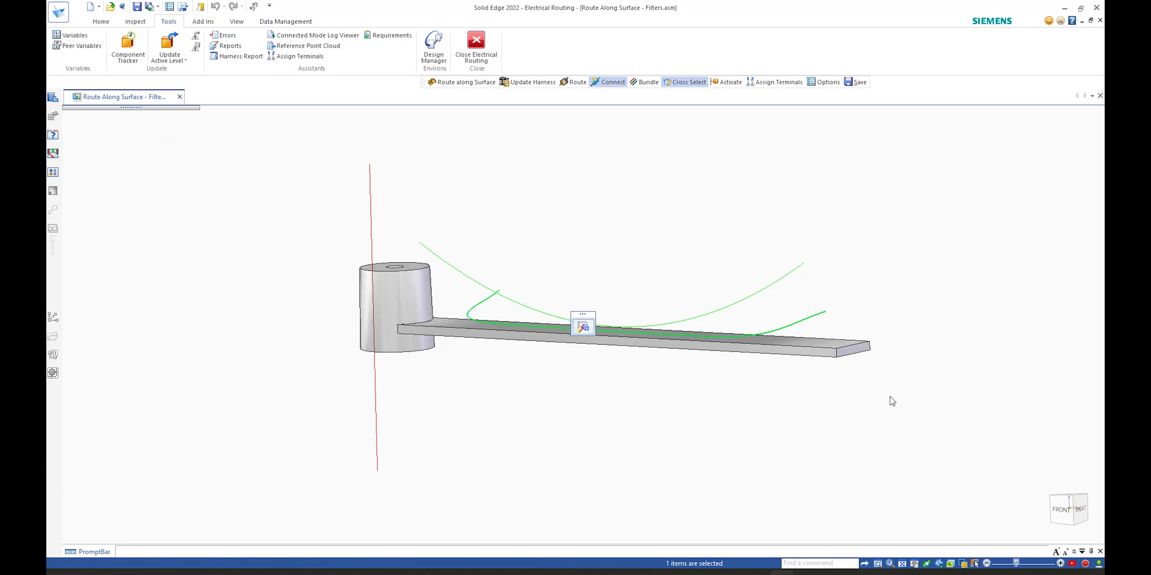
{"action": "right_click", "coordinate": [860, 398]}
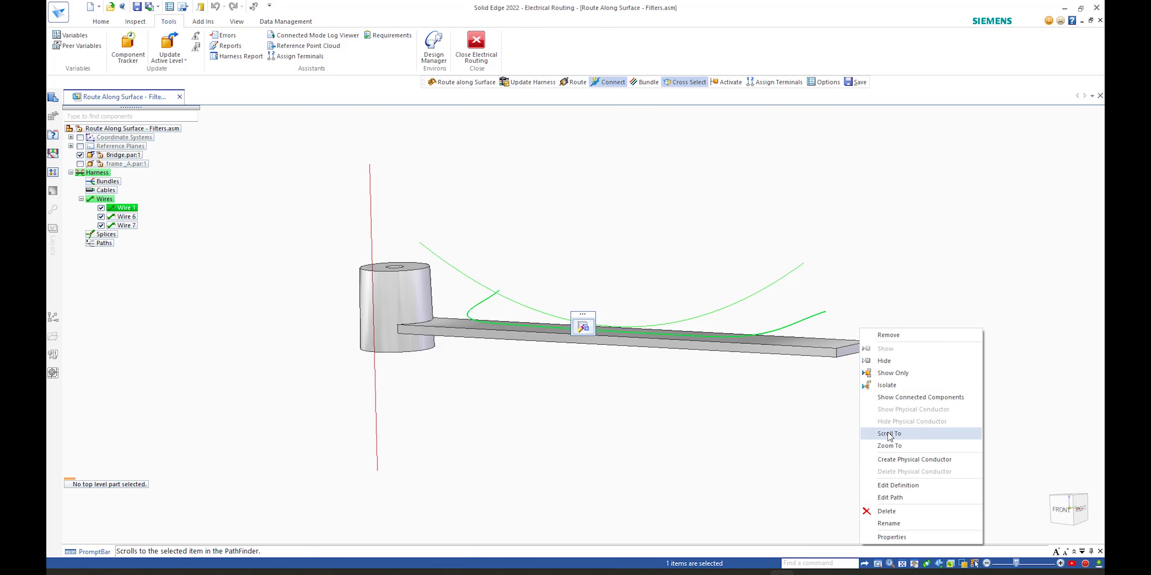
{"action": "left_click", "coordinate": [909, 460]}
{"action": "left_click", "coordinate": [1063, 509]}
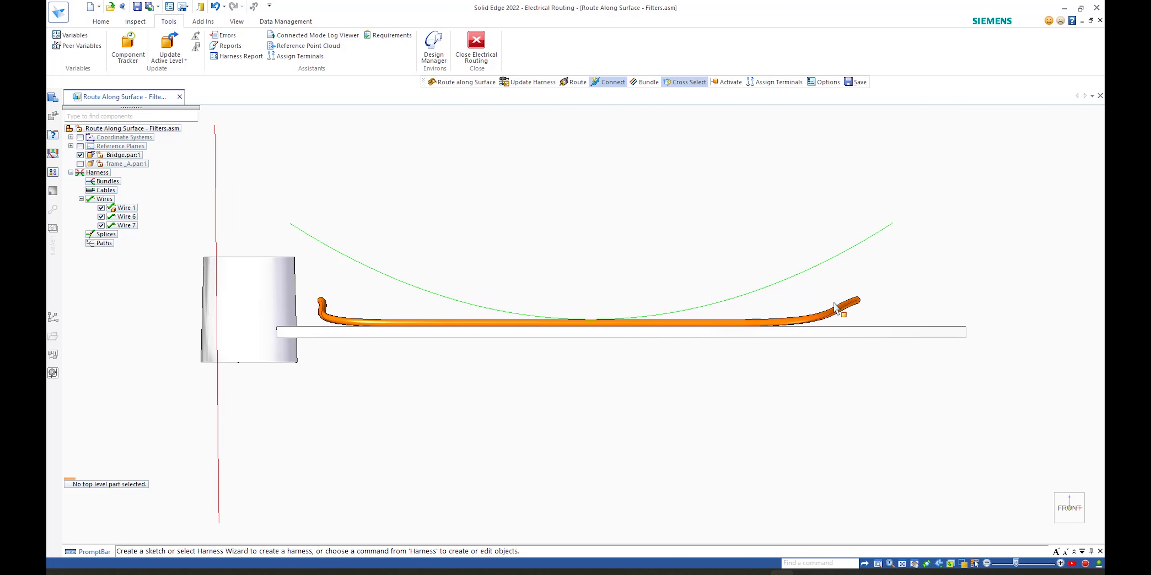
Step: Start Route along Surface for Wire 6 on the bridge plate's top face, switching the selection to Edges
{"action": "scroll", "coordinate": [817, 314], "scroll_direction": "up", "scroll_amount": 5}
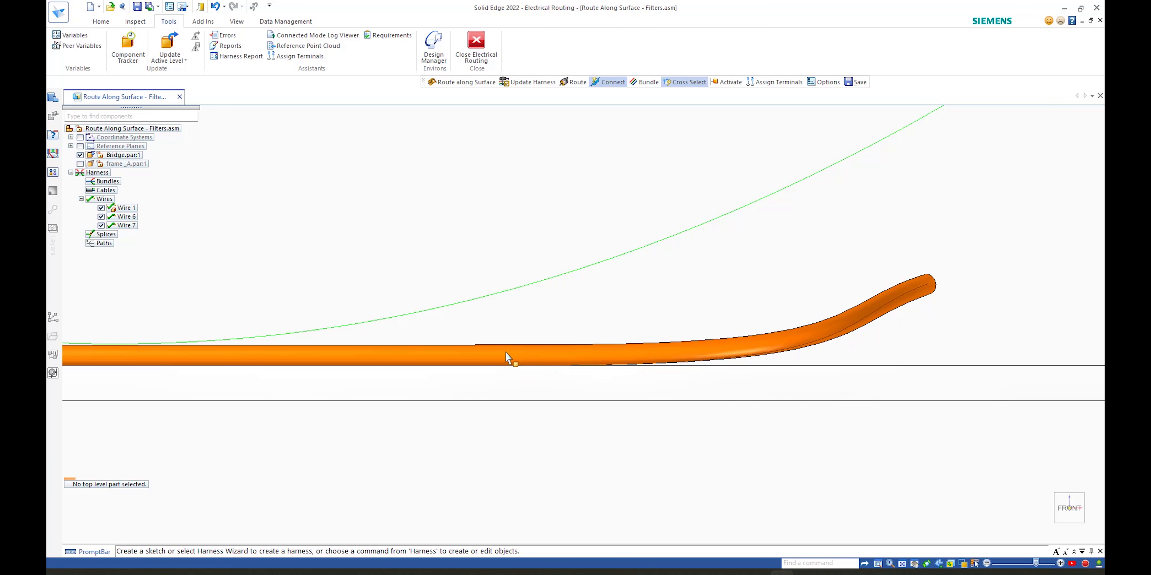
{"action": "mouse_move", "coordinate": [593, 385]}
{"action": "middle_mouse_down"}
{"action": "mouse_move", "coordinate": [611, 395]}
{"action": "mouse_move", "coordinate": [658, 264]}
{"action": "middle_mouse_up"}
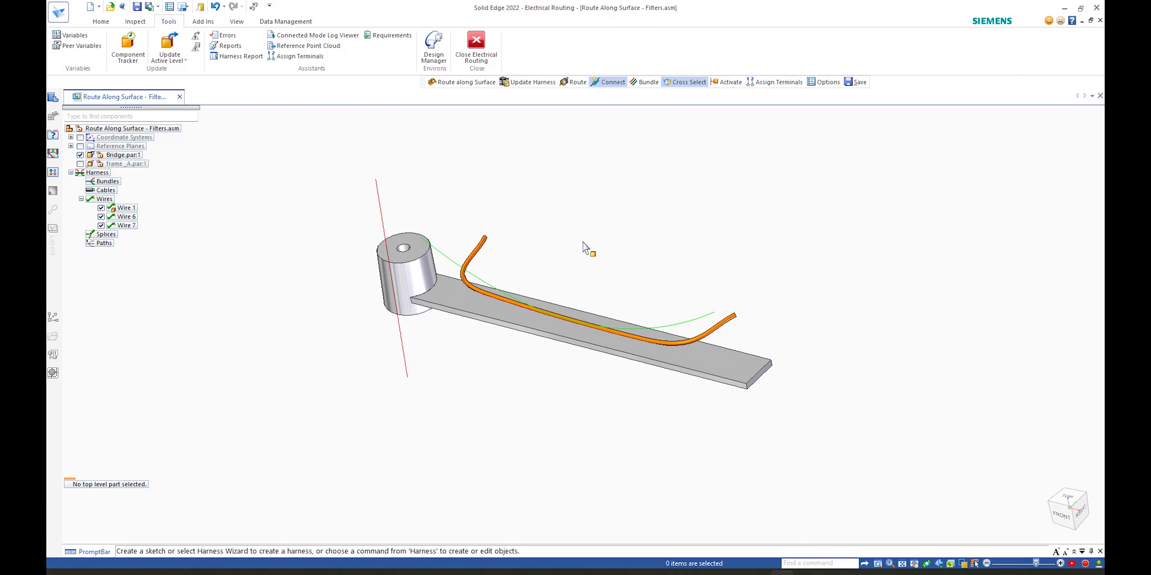
{"action": "left_click", "coordinate": [446, 259]}
{"action": "left_click", "coordinate": [100, 21]}
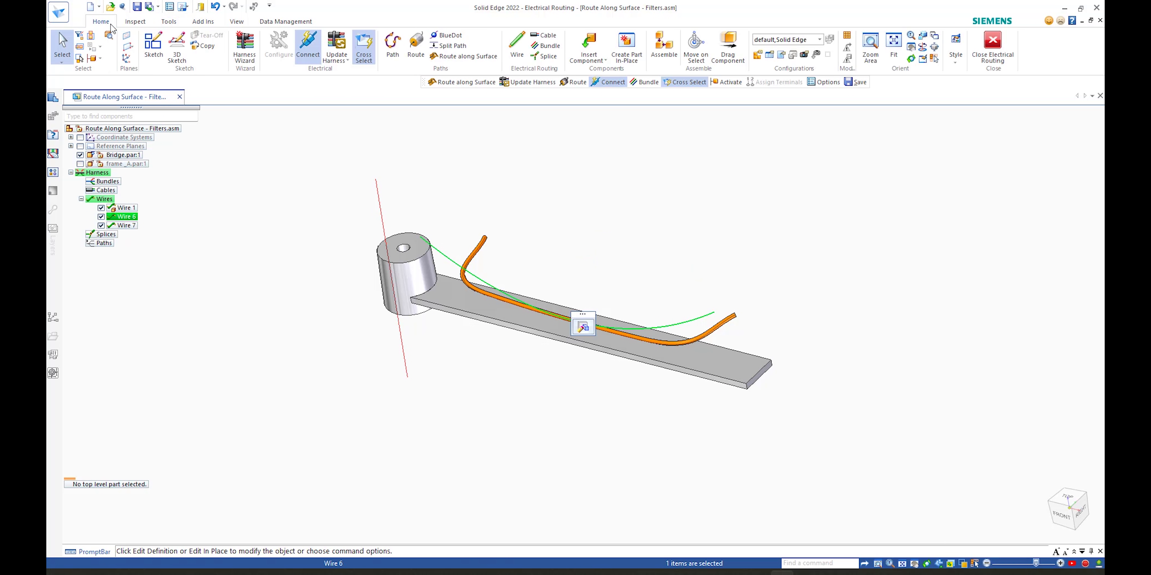
{"action": "left_click", "coordinate": [465, 56]}
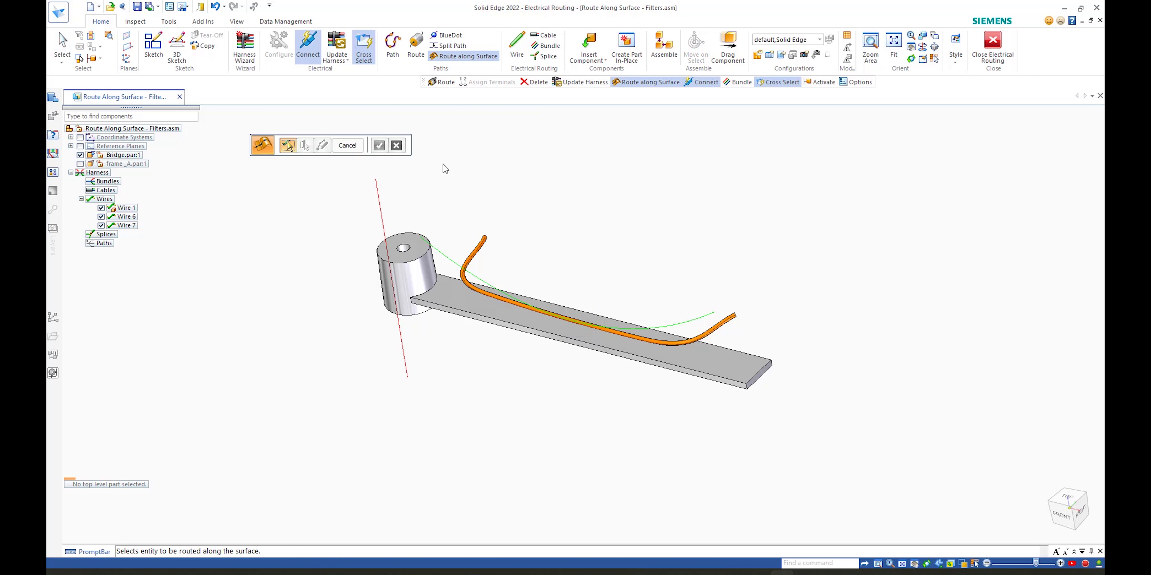
{"action": "left_click", "coordinate": [442, 256]}
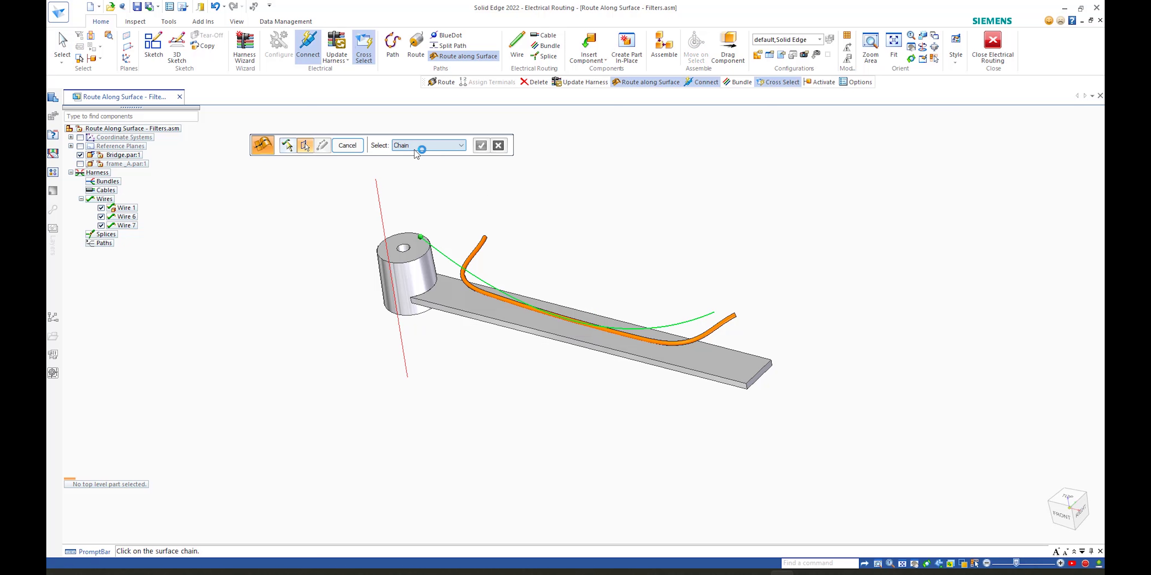
{"action": "left_click", "coordinate": [436, 305]}
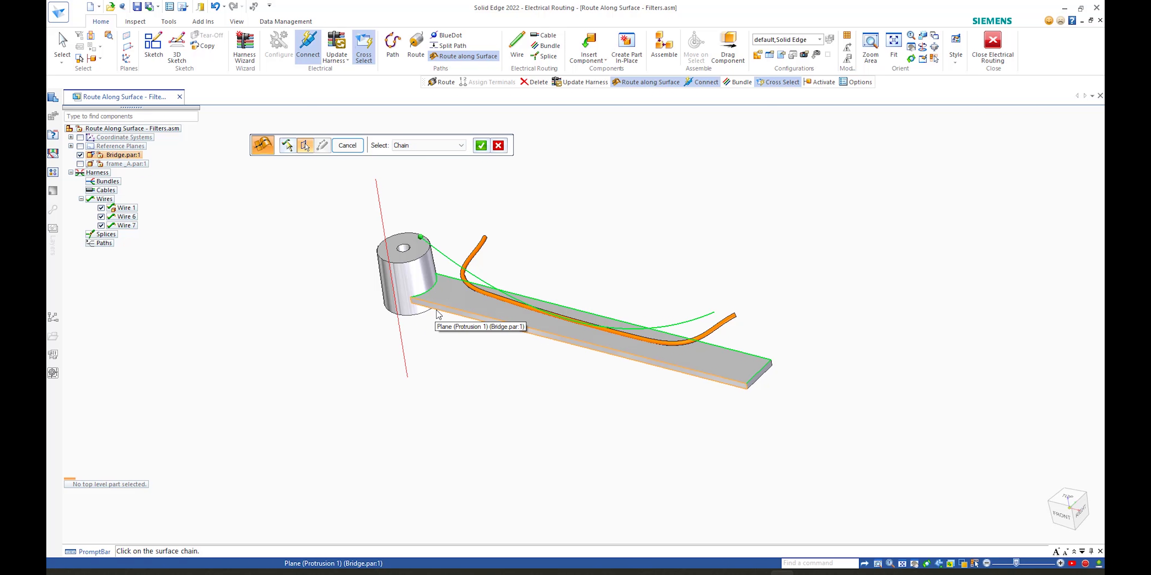
{"action": "right_click", "coordinate": [539, 206]}
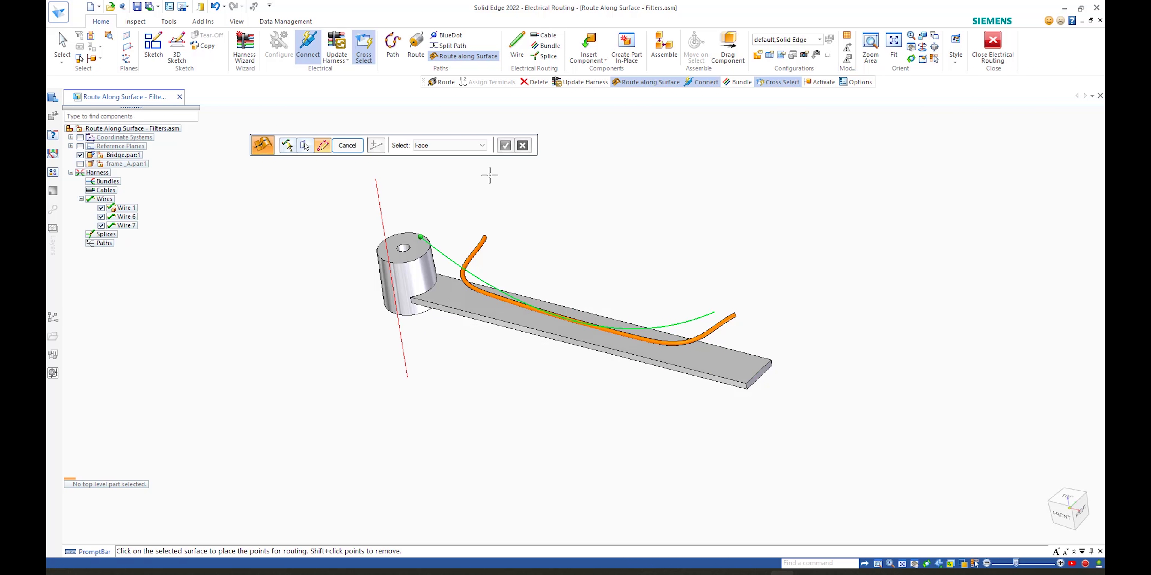
{"action": "left_click", "coordinate": [447, 146]}
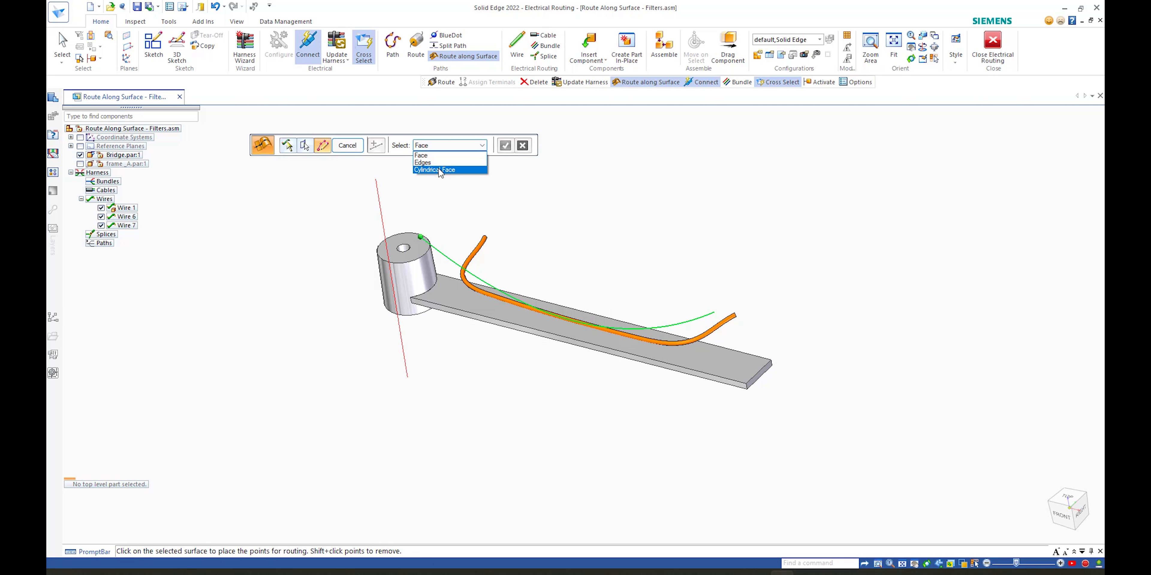
{"action": "left_click", "coordinate": [429, 163]}
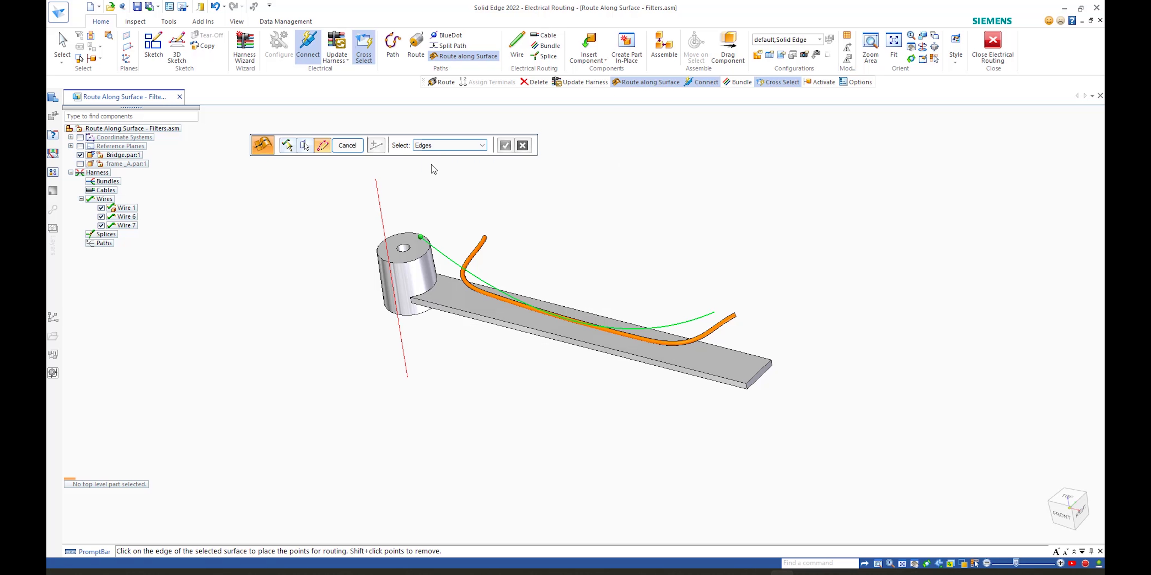
Step: Place routing points along the plate's edge and finish routing Wire 6 along the surface
{"action": "mouse_move", "coordinate": [539, 205]}
{"action": "middle_mouse_down"}
{"action": "mouse_move", "coordinate": [529, 237]}
{"action": "mouse_move", "coordinate": [444, 297]}
{"action": "middle_mouse_up"}
{"action": "left_click", "coordinate": [443, 300]}
{"action": "left_click", "coordinate": [520, 326]}
{"action": "middle_click_drag", "start_coordinate": [577, 271], "coordinate": [519, 300]}
{"action": "left_click", "coordinate": [507, 151]}
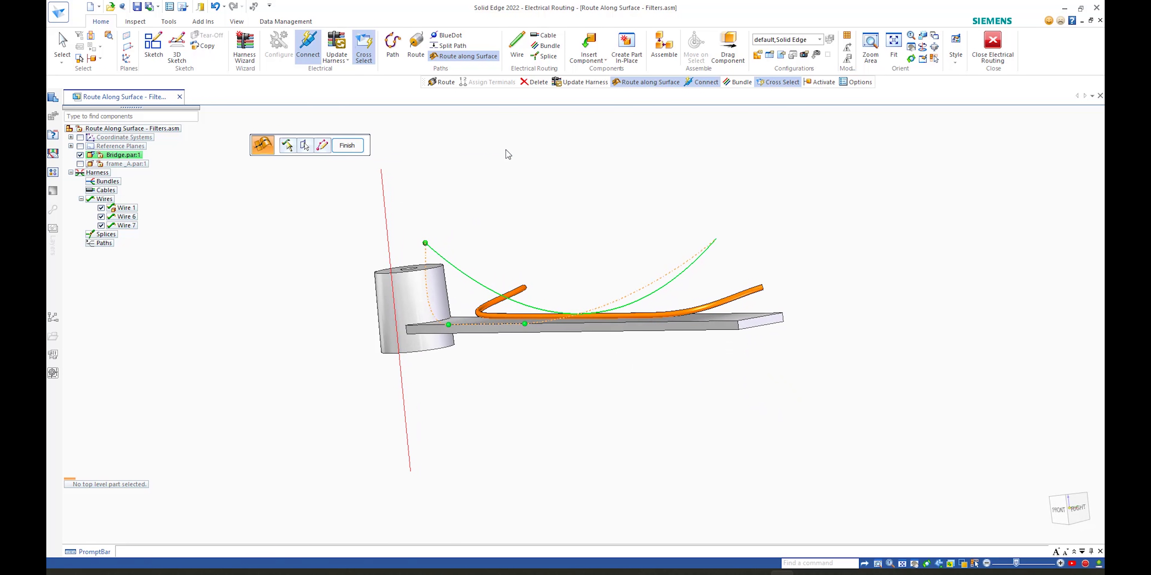
{"action": "left_click", "coordinate": [347, 145]}
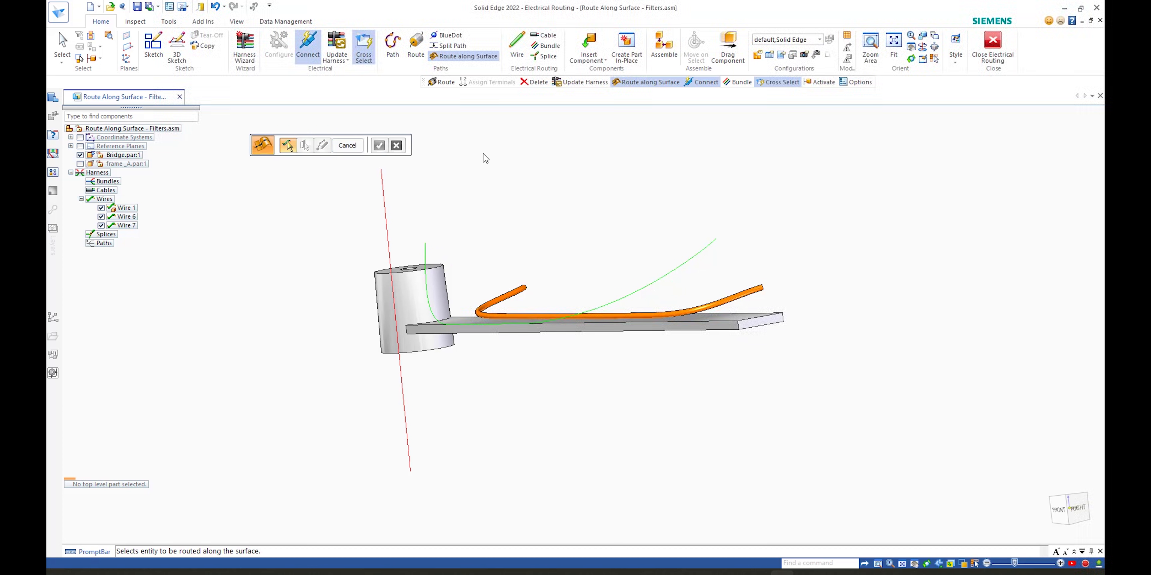
{"action": "left_click", "coordinate": [356, 148]}
Step: Create a physical conductor for Wire 6
{"action": "middle_click_drag", "start_coordinate": [483, 175], "coordinate": [770, 226]}
{"action": "left_click", "coordinate": [681, 239]}
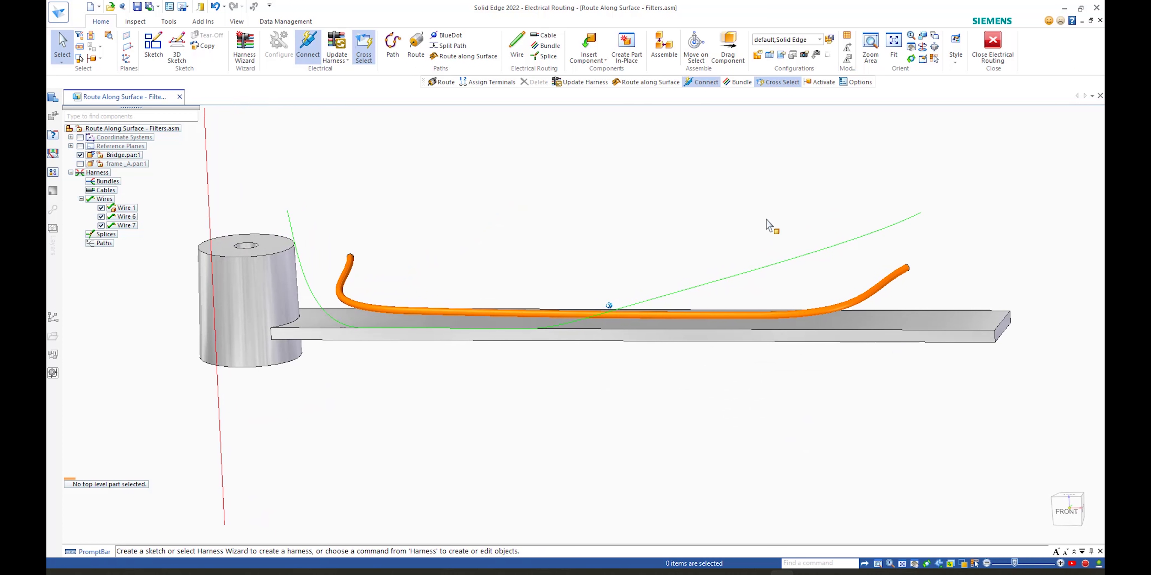
{"action": "right_click", "coordinate": [836, 246]}
{"action": "left_click", "coordinate": [881, 375]}
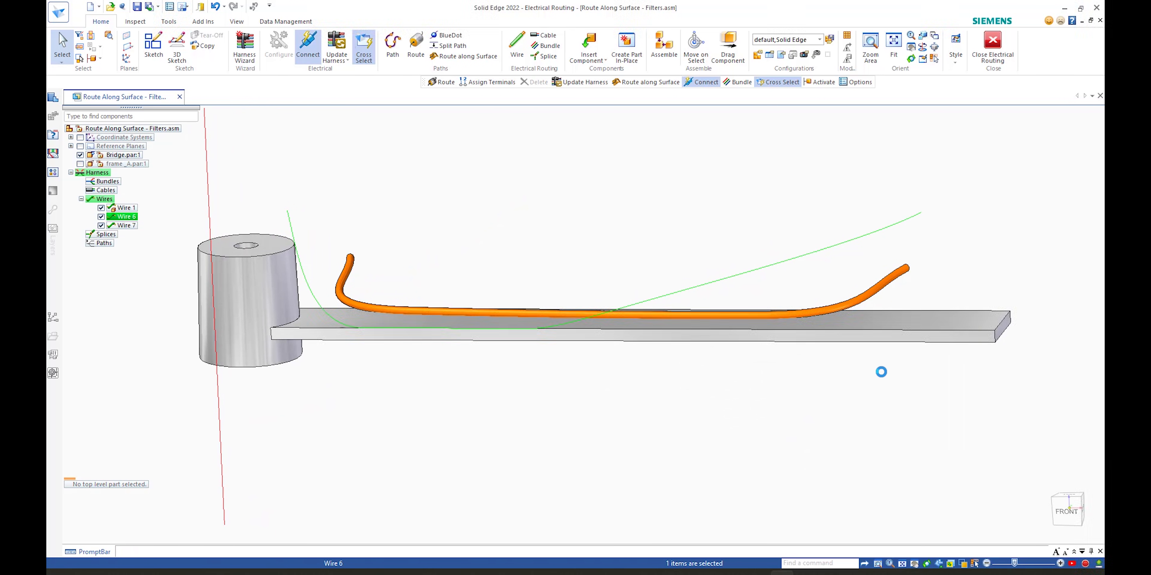
Step: Start Route along Surface for the vertical wire beside the cylinder, picking its top face with Cylindrical Face selection
{"action": "middle_click_drag", "start_coordinate": [623, 213], "coordinate": [588, 234]}
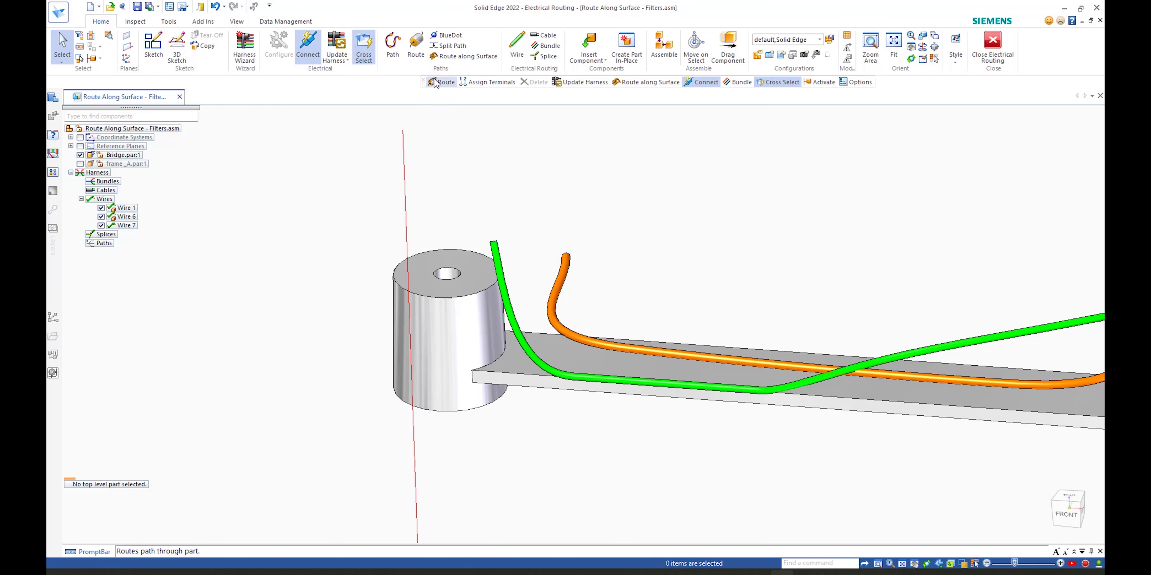
{"action": "left_click", "coordinate": [464, 56]}
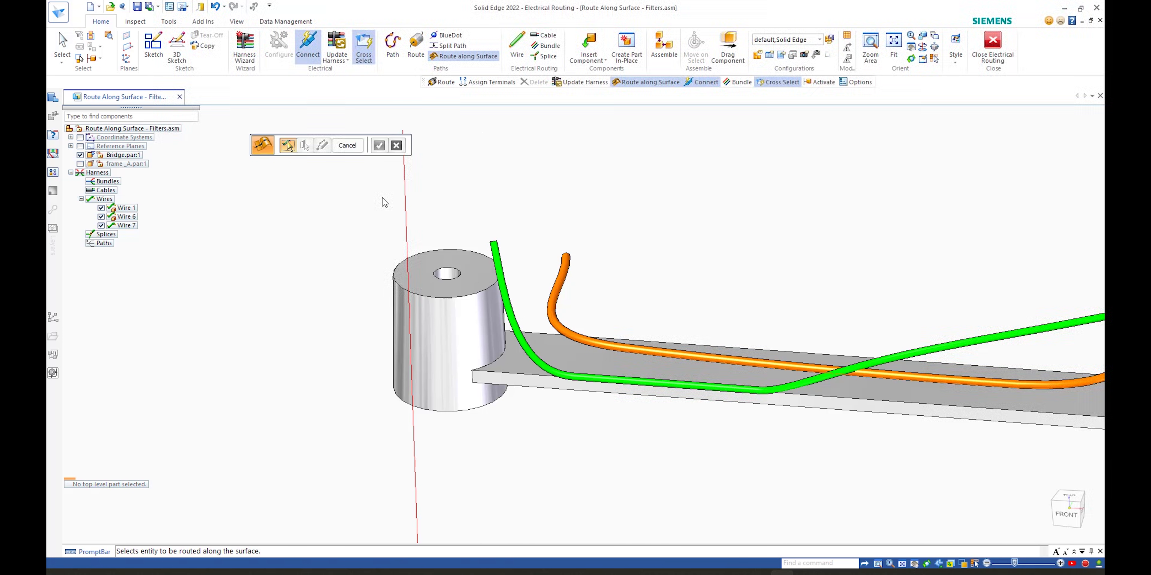
{"action": "left_click", "coordinate": [405, 203]}
{"action": "right_click", "coordinate": [447, 180]}
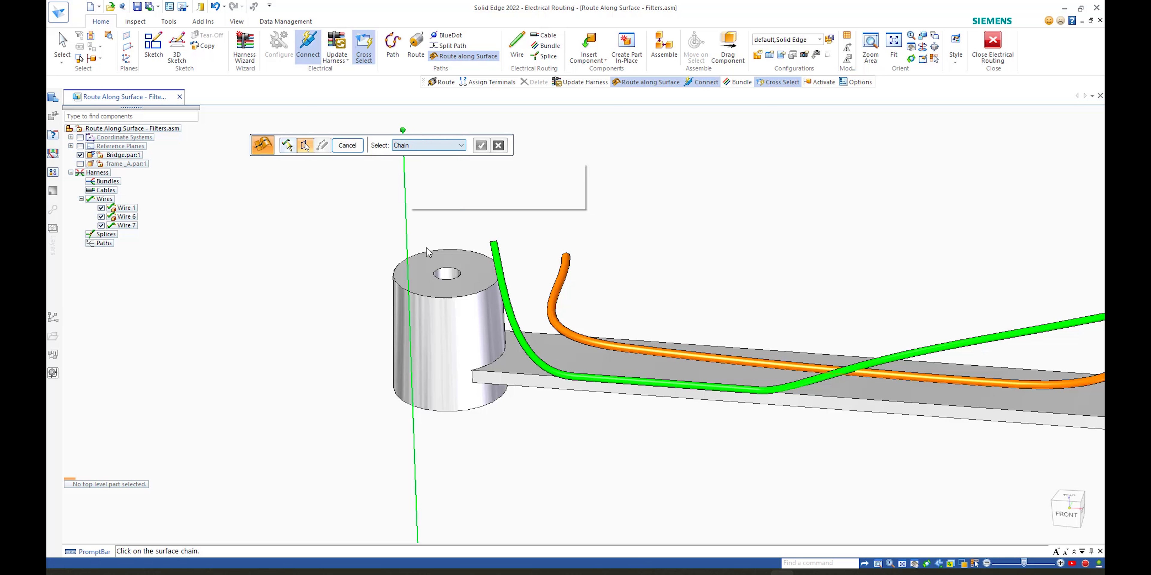
{"action": "left_click", "coordinate": [446, 279]}
{"action": "right_click", "coordinate": [469, 215]}
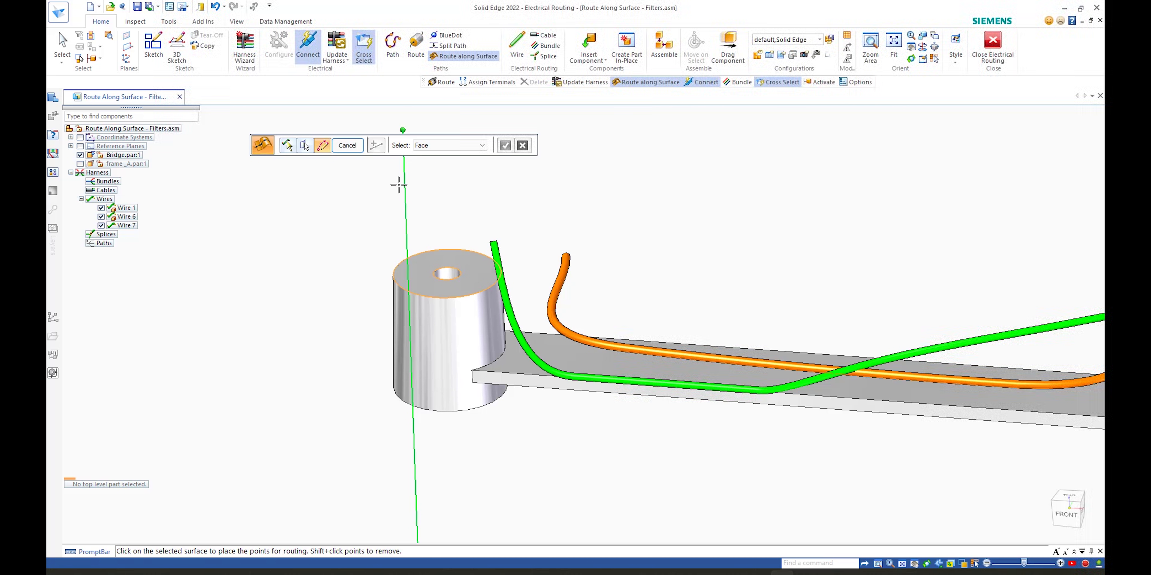
{"action": "left_click", "coordinate": [435, 146]}
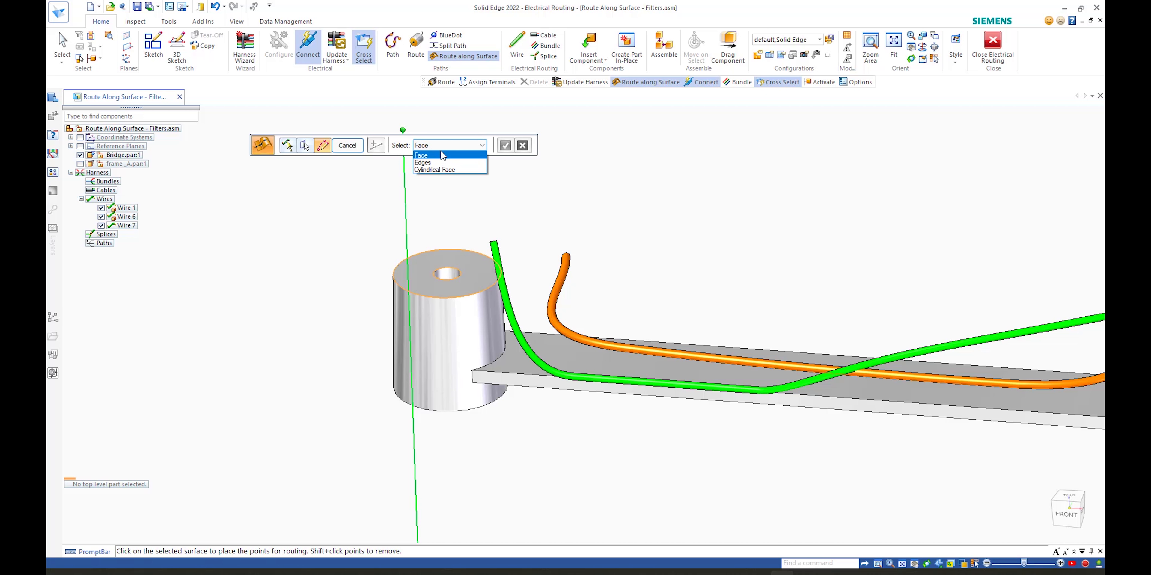
{"action": "left_click", "coordinate": [440, 170]}
Step: Try to pick the cylinder's hole opening for the route, then cancel the command
{"action": "middle_click_drag", "start_coordinate": [468, 182], "coordinate": [490, 206]}
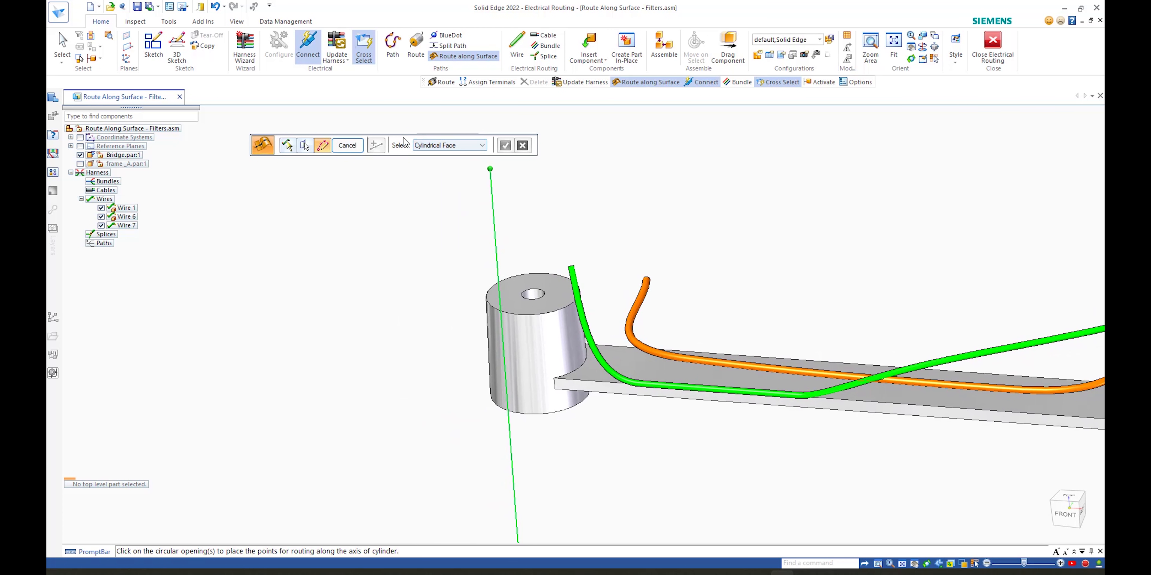
{"action": "left_click_drag", "start_coordinate": [402, 138], "coordinate": [369, 125]}
{"action": "middle_click_drag", "start_coordinate": [460, 206], "coordinate": [487, 160]}
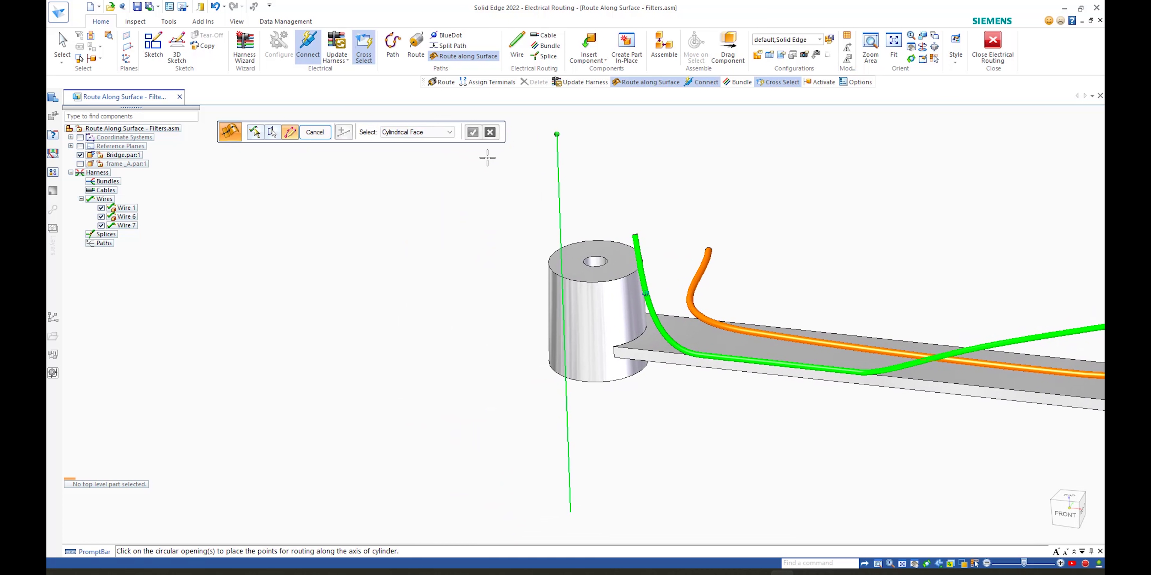
{"action": "middle_click_drag", "start_coordinate": [535, 272], "coordinate": [536, 277]}
{"action": "left_click", "coordinate": [603, 259]}
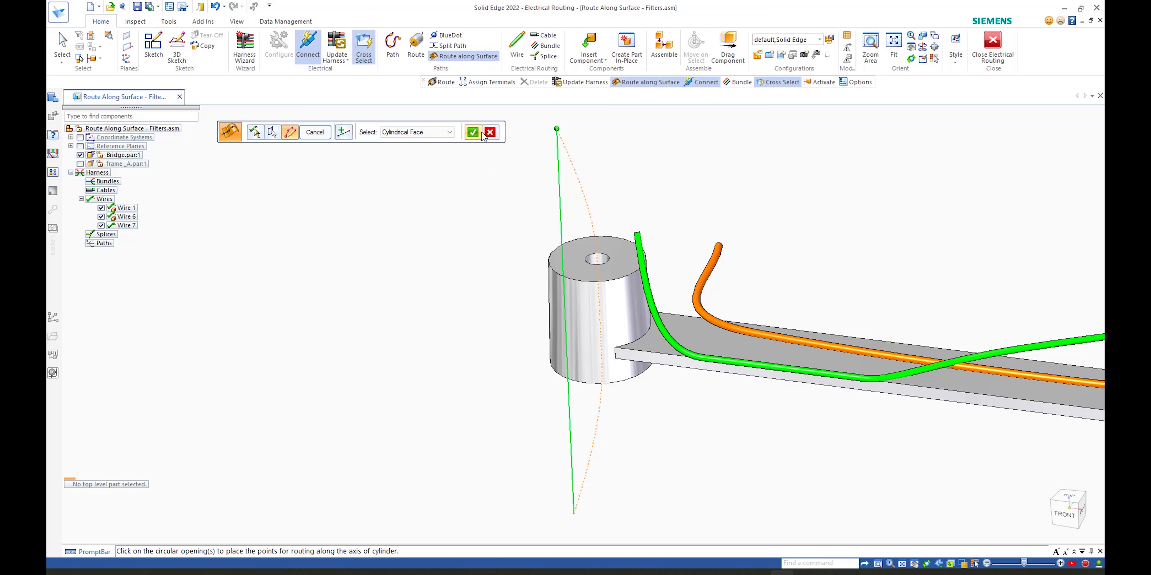
{"action": "left_click", "coordinate": [315, 132]}
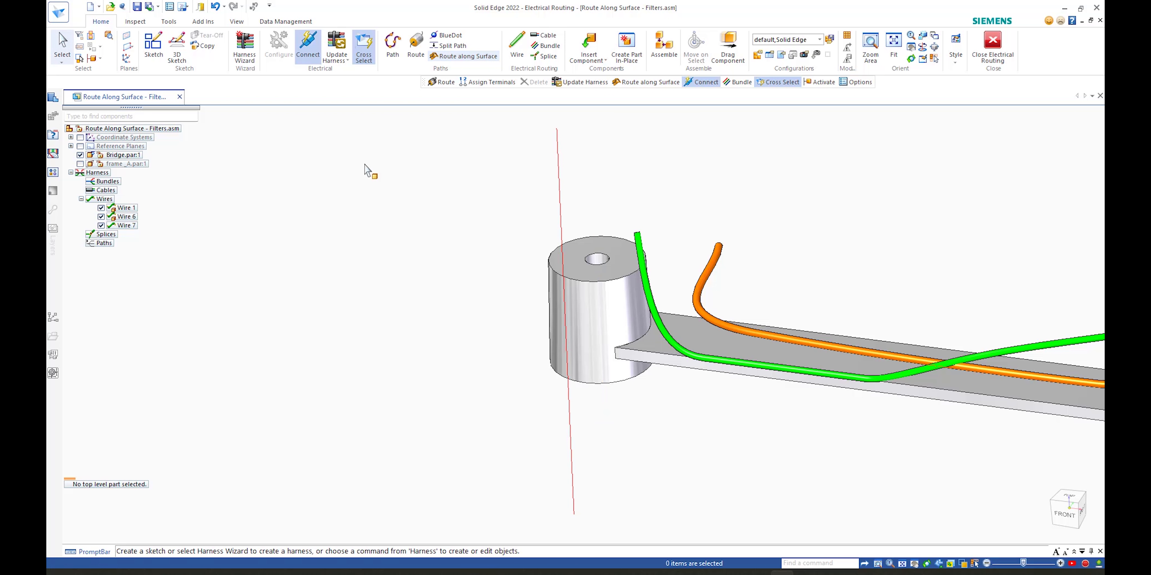
{"action": "left_click", "coordinate": [414, 47]}
{"action": "left_click", "coordinate": [560, 213]}
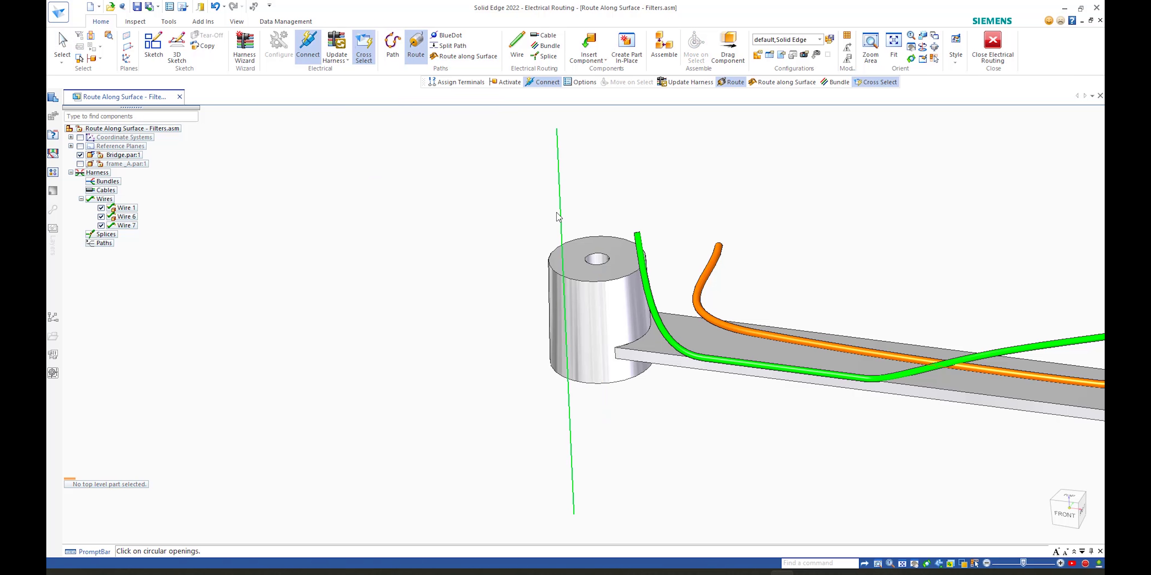
{"action": "key", "text": "Escape"}
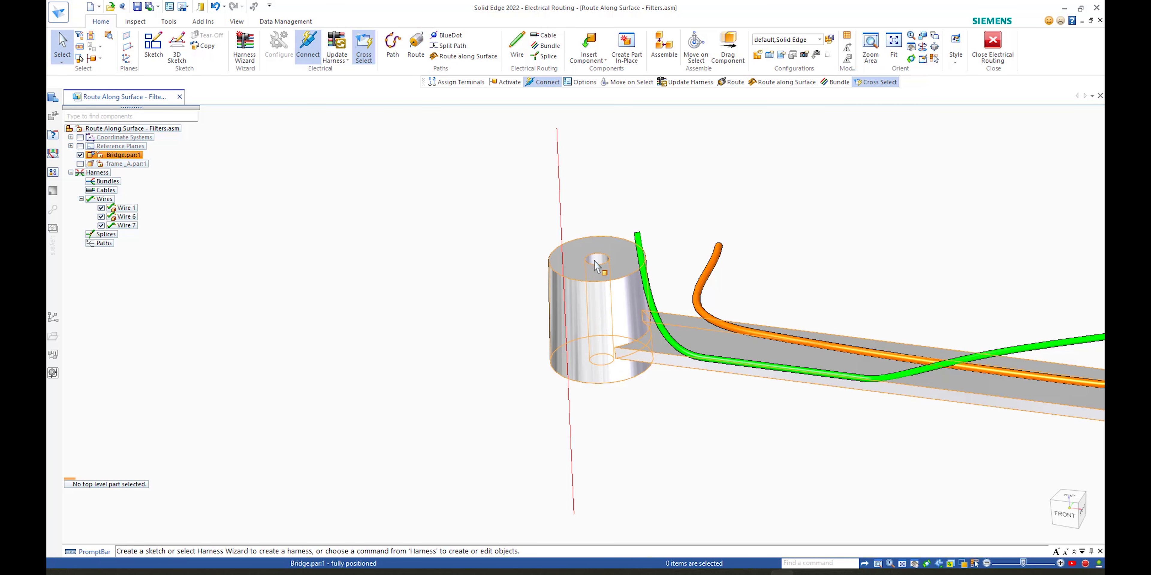
Step: Try to route the vertical wire through the cylinder's circular hole openings with the Route command
{"action": "left_click", "coordinate": [417, 47]}
{"action": "left_click", "coordinate": [561, 219]}
{"action": "middle_click_drag", "start_coordinate": [602, 259], "coordinate": [603, 392]}
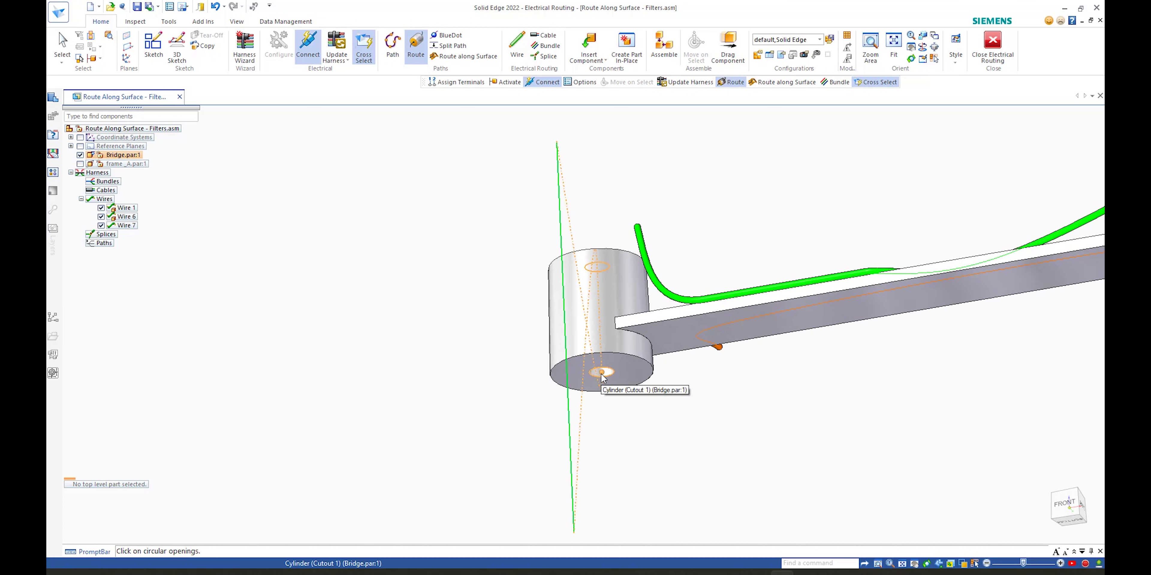
{"action": "middle_click_drag", "start_coordinate": [591, 383], "coordinate": [603, 343]}
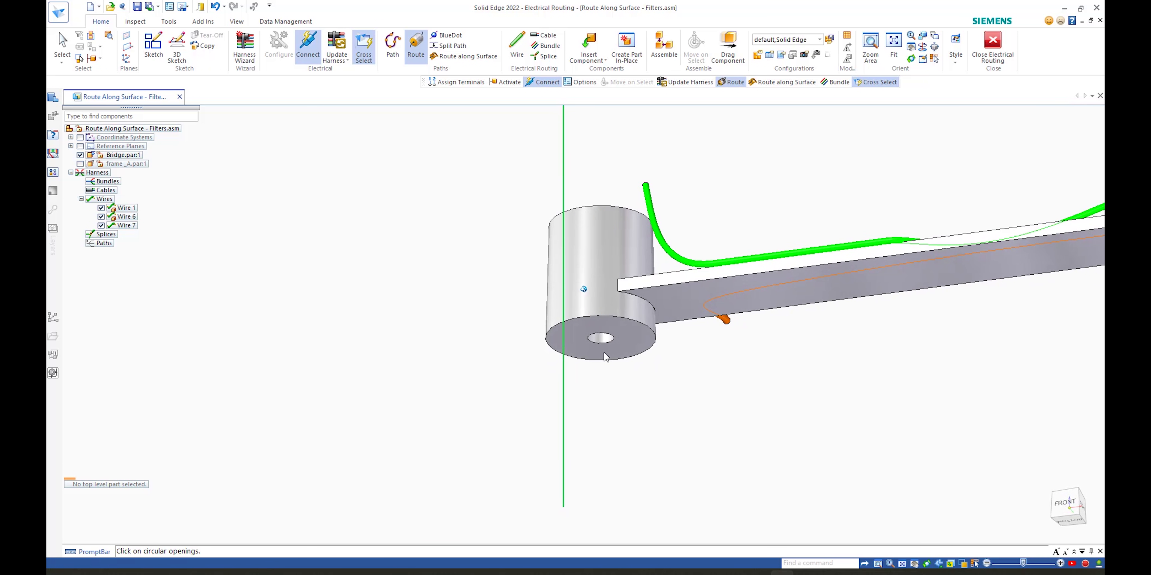
{"action": "left_click", "coordinate": [601, 338]}
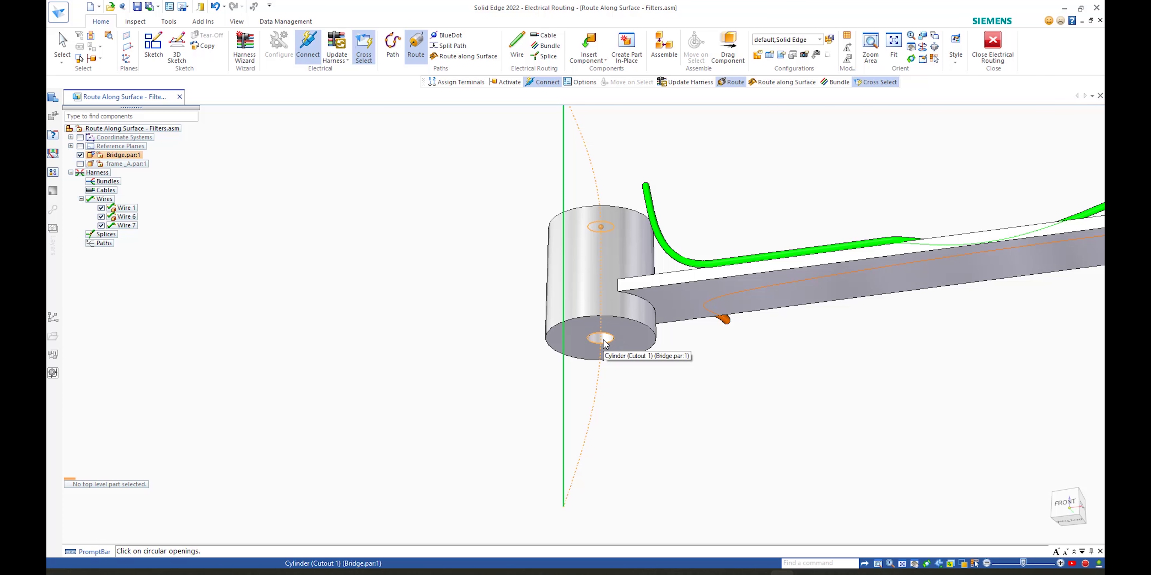
{"action": "middle_click_drag", "start_coordinate": [603, 339], "coordinate": [603, 360]}
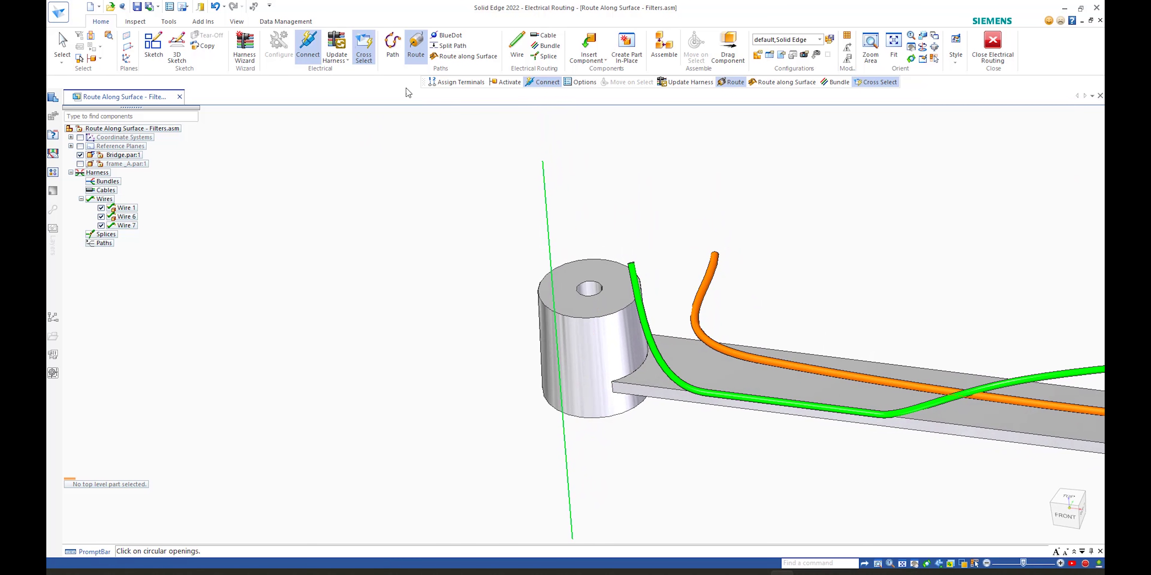
Step: Route the vertical wire along the cylinder's curved surface with Route along Surface, using Cylindrical Face selection, and finish
{"action": "left_click", "coordinate": [444, 56]}
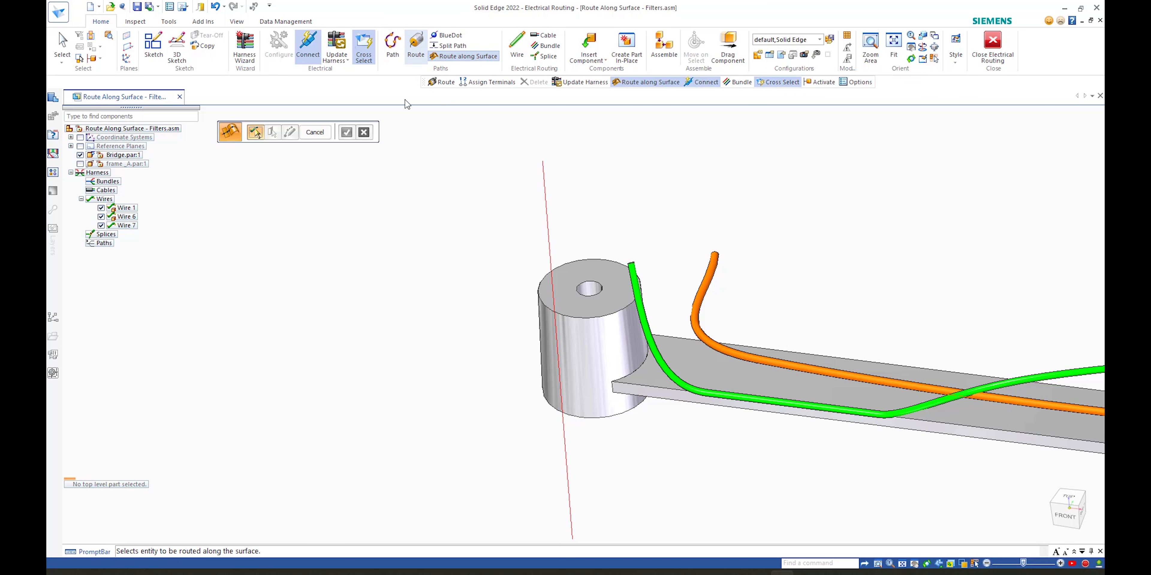
{"action": "left_click", "coordinate": [553, 242]}
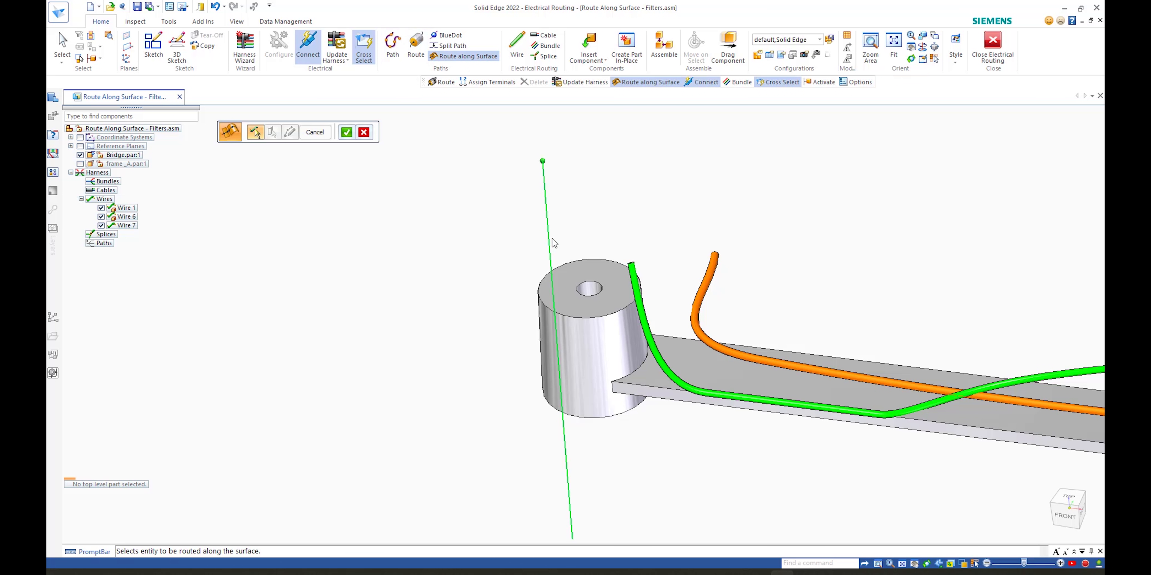
{"action": "right_click", "coordinate": [586, 228]}
{"action": "left_click", "coordinate": [588, 288]}
{"action": "right_click", "coordinate": [570, 206]}
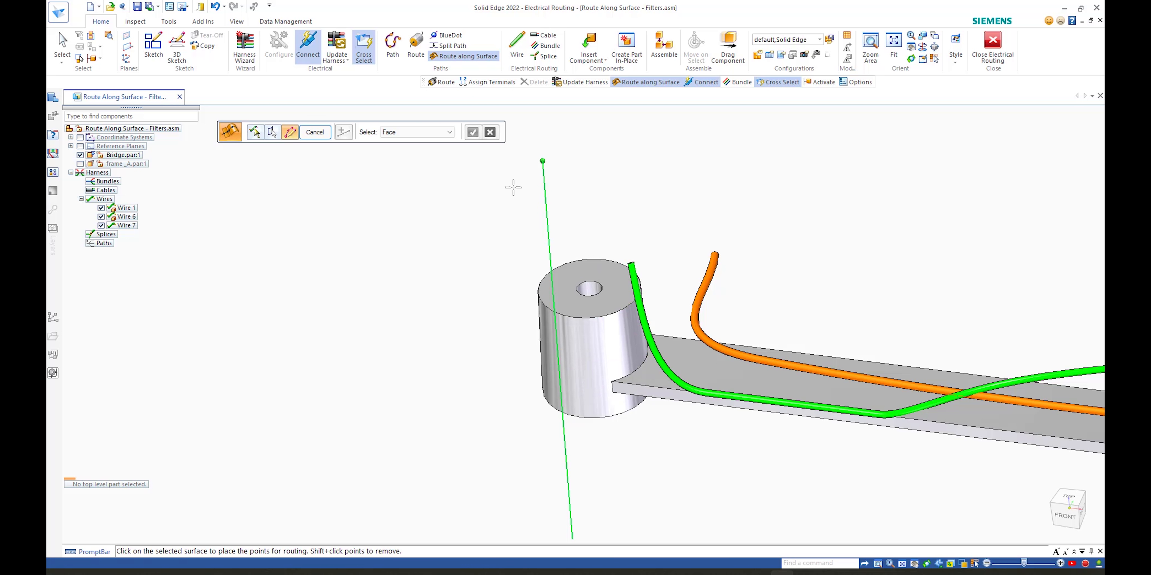
{"action": "left_click", "coordinate": [402, 132]}
{"action": "left_click", "coordinate": [423, 164]}
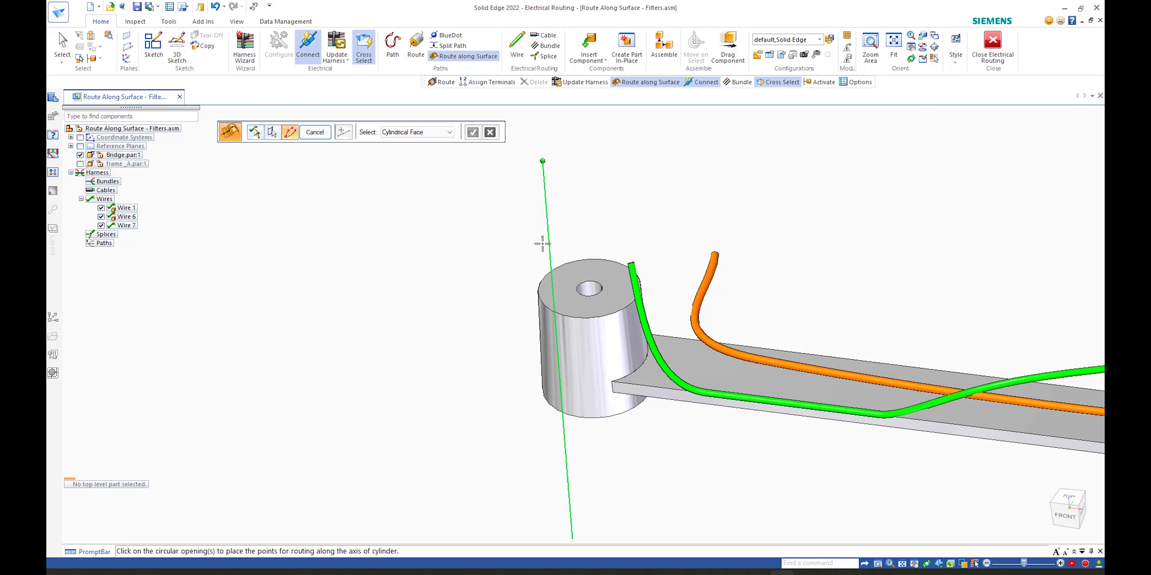
{"action": "left_click", "coordinate": [563, 268]}
{"action": "left_click", "coordinate": [472, 132]}
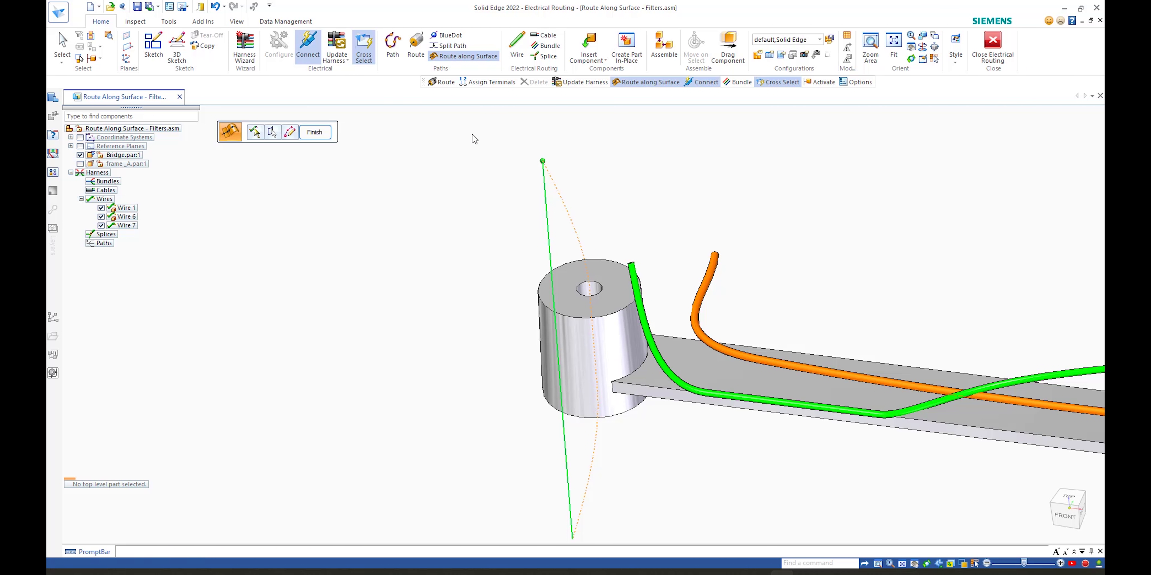
{"action": "left_click", "coordinate": [315, 132]}
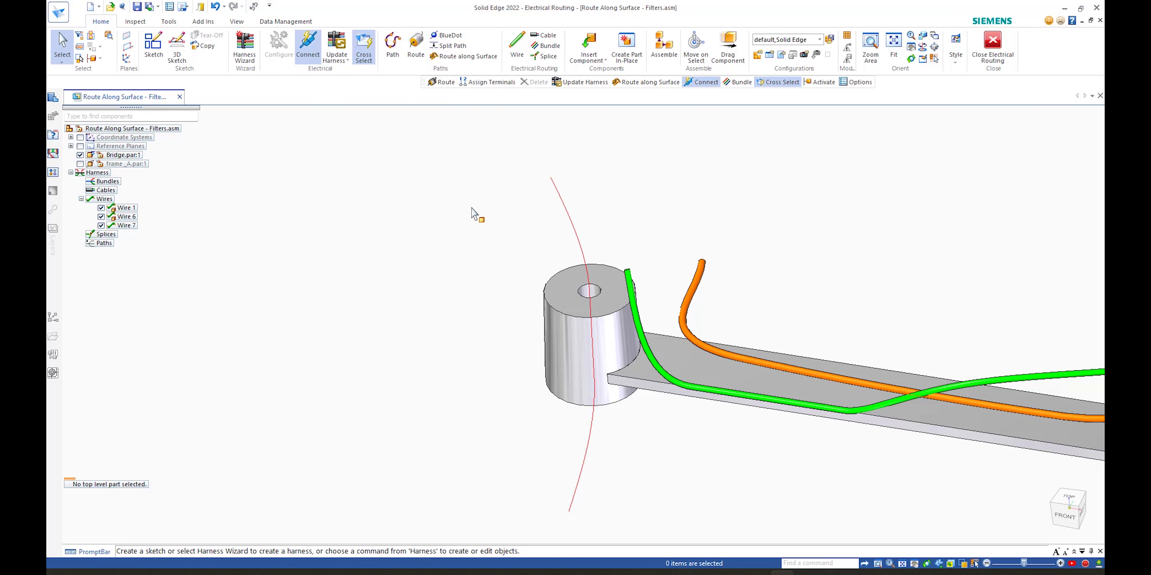
Step: Close the Route Along Surface - Filters assembly without saving changes
{"action": "mouse_move", "coordinate": [479, 216]}
{"action": "middle_mouse_down"}
{"action": "mouse_move", "coordinate": [477, 256]}
{"action": "mouse_move", "coordinate": [503, 331]}
{"action": "mouse_move", "coordinate": [596, 345]}
{"action": "mouse_move", "coordinate": [545, 309]}
{"action": "mouse_move", "coordinate": [473, 285]}
{"action": "mouse_move", "coordinate": [475, 299]}
{"action": "middle_mouse_up"}
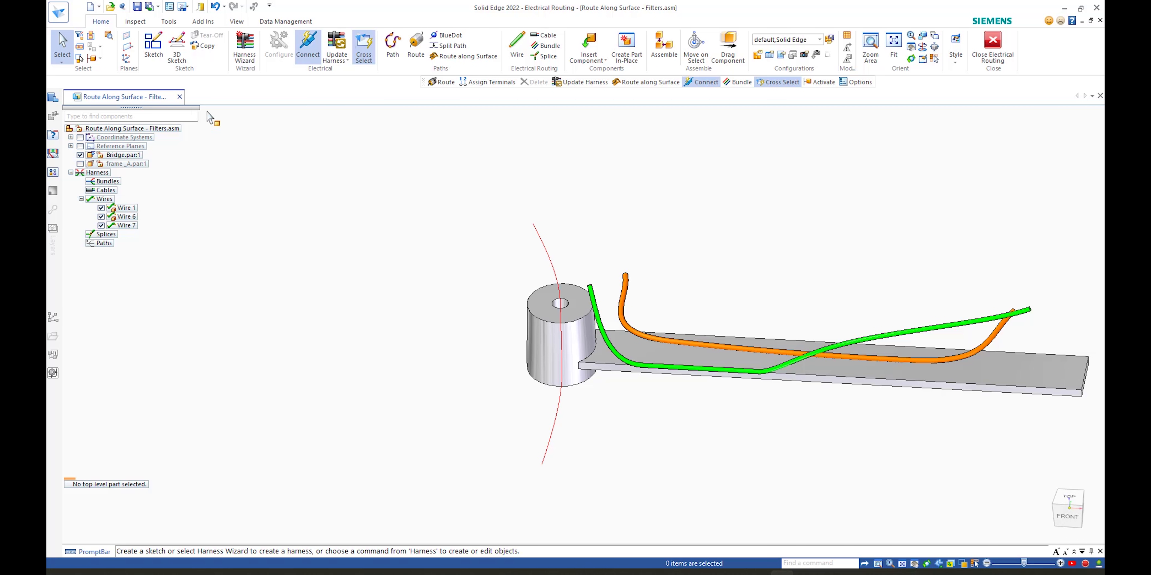
{"action": "left_click", "coordinate": [179, 96]}
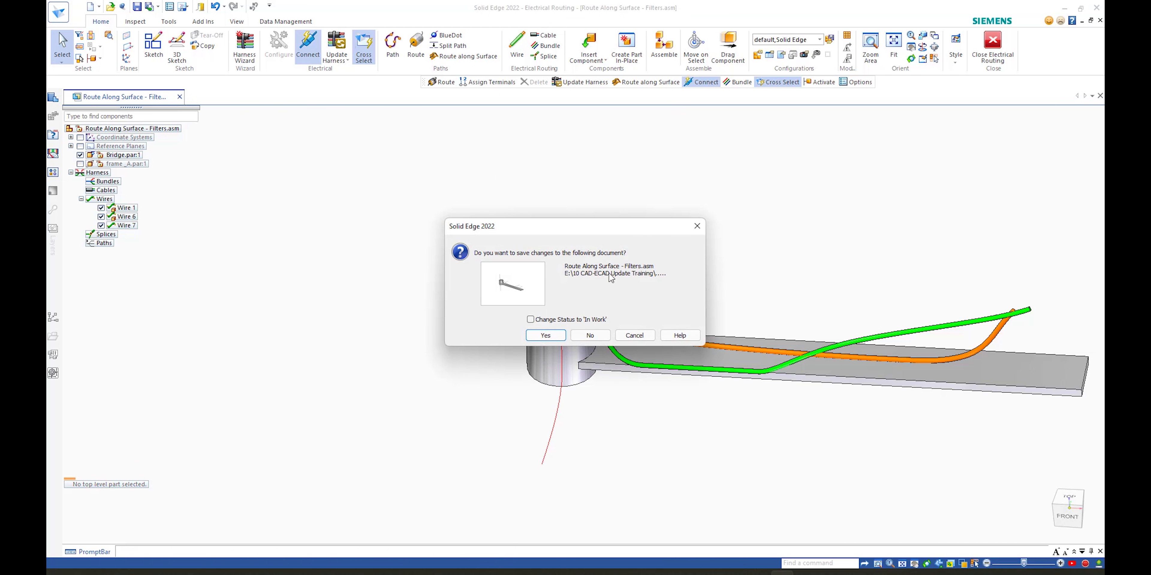
{"action": "left_click", "coordinate": [590, 336]}
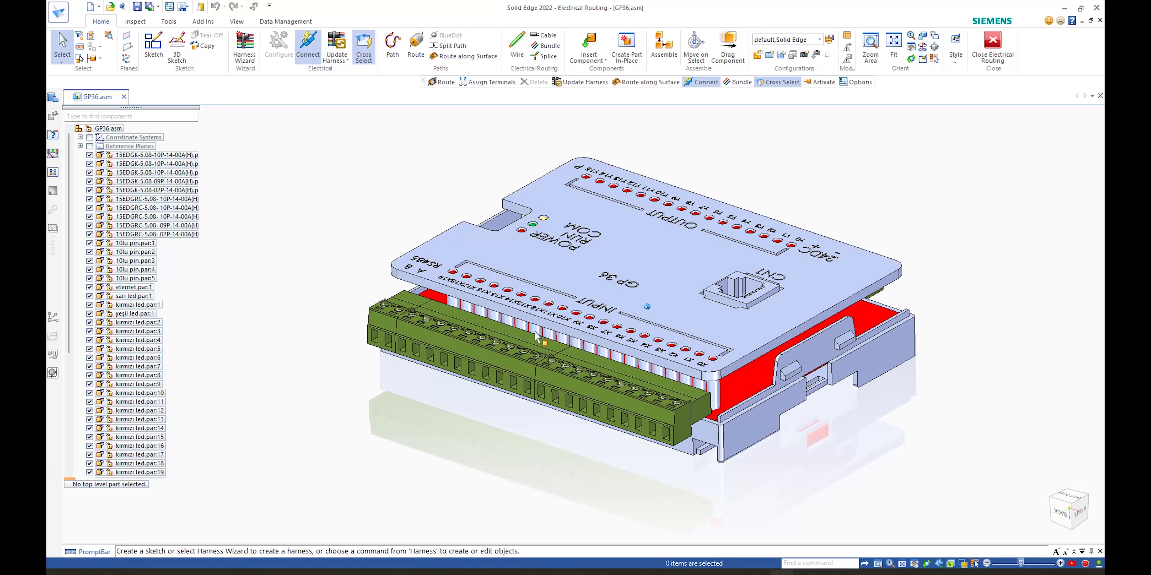
Step: Open the terminal block part 15EDGK-5.08-10P-14-00A(H) from the GP36 assembly in its own window
{"action": "left_click", "coordinate": [504, 379]}
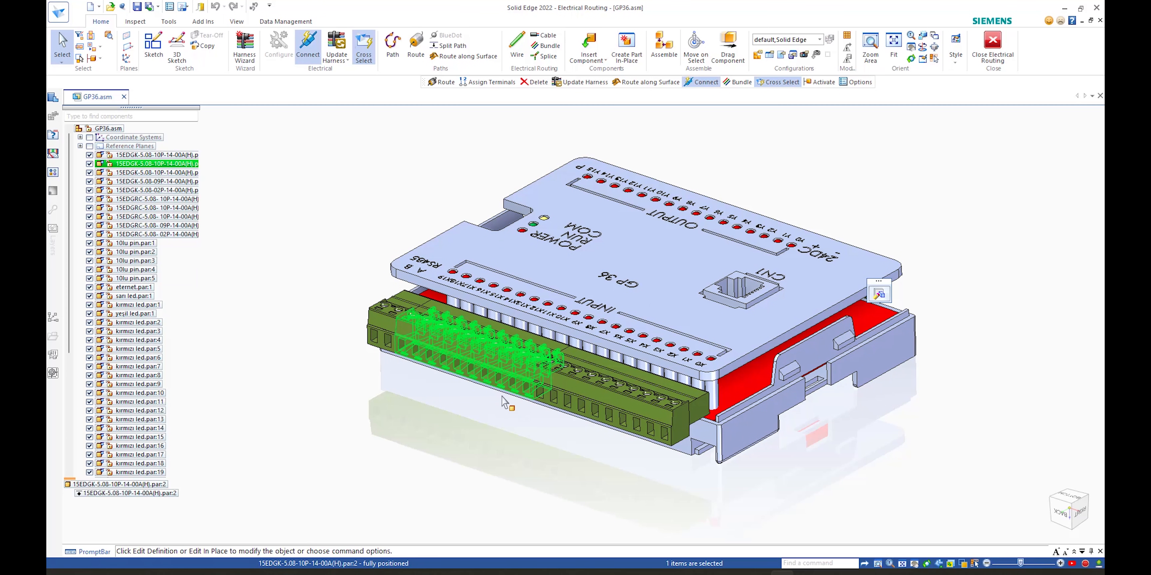
{"action": "right_click", "coordinate": [386, 161]}
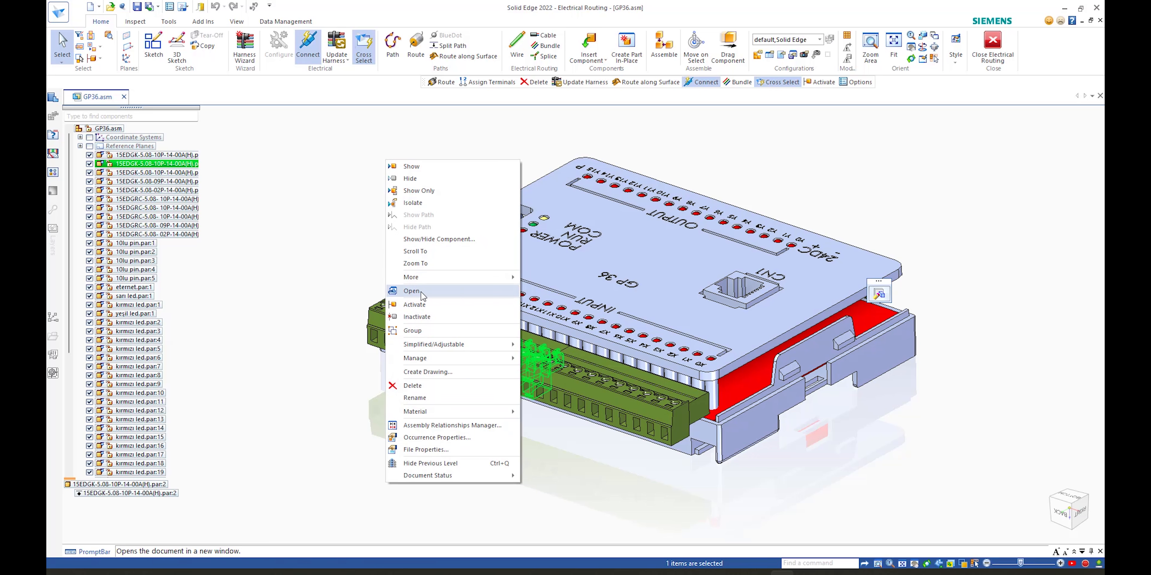
{"action": "left_click", "coordinate": [411, 291]}
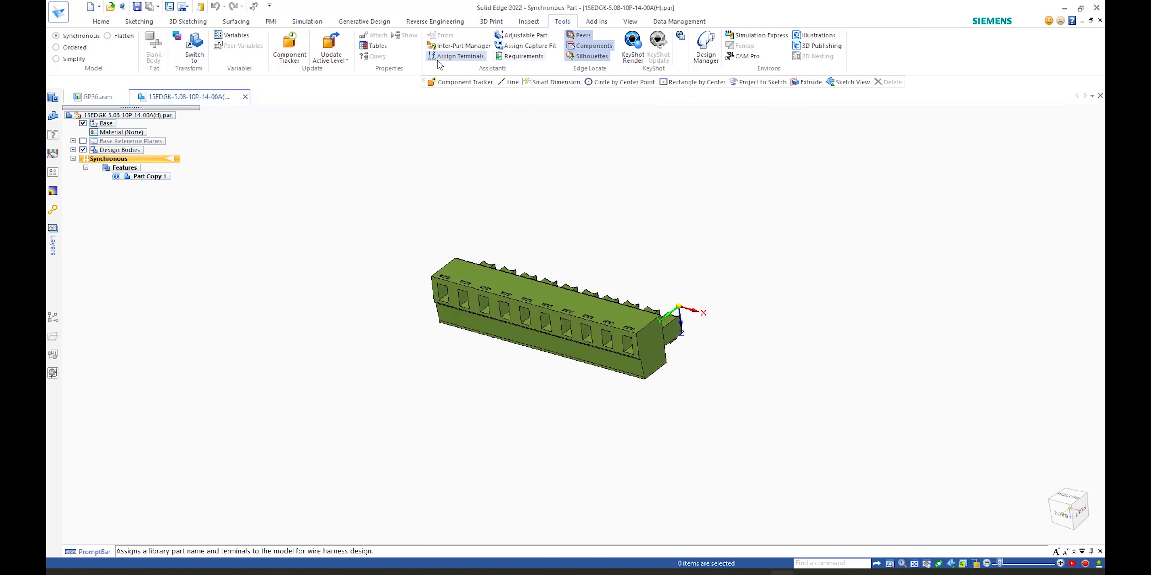
Step: Assign a new terminal named mm to the edge of the terminal block's first wire opening, then close the part without saving
{"action": "left_click", "coordinate": [456, 56]}
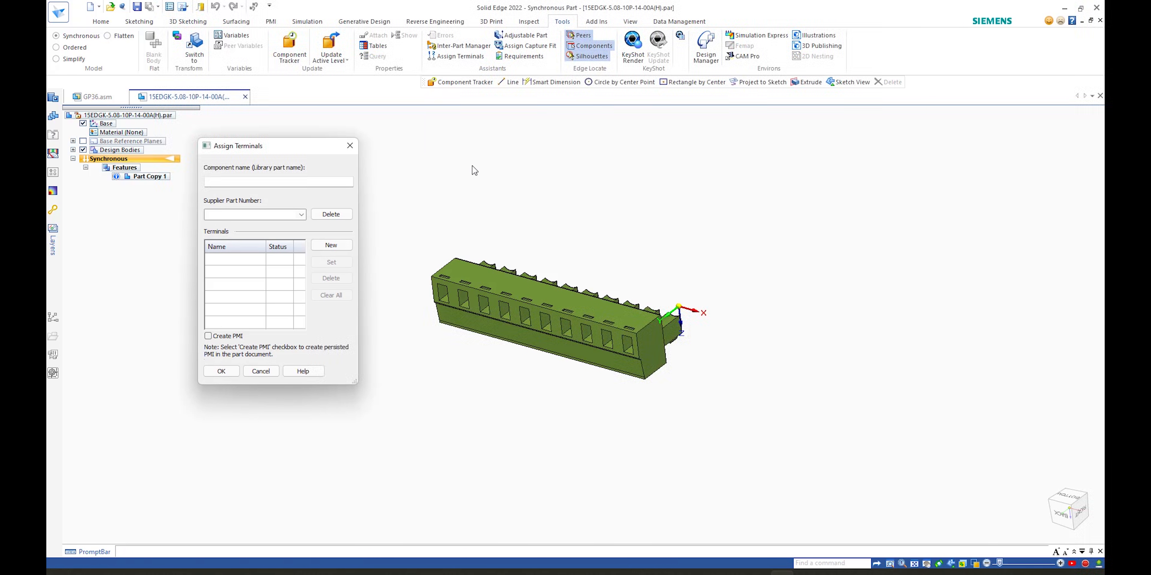
{"action": "left_click", "coordinate": [331, 245]}
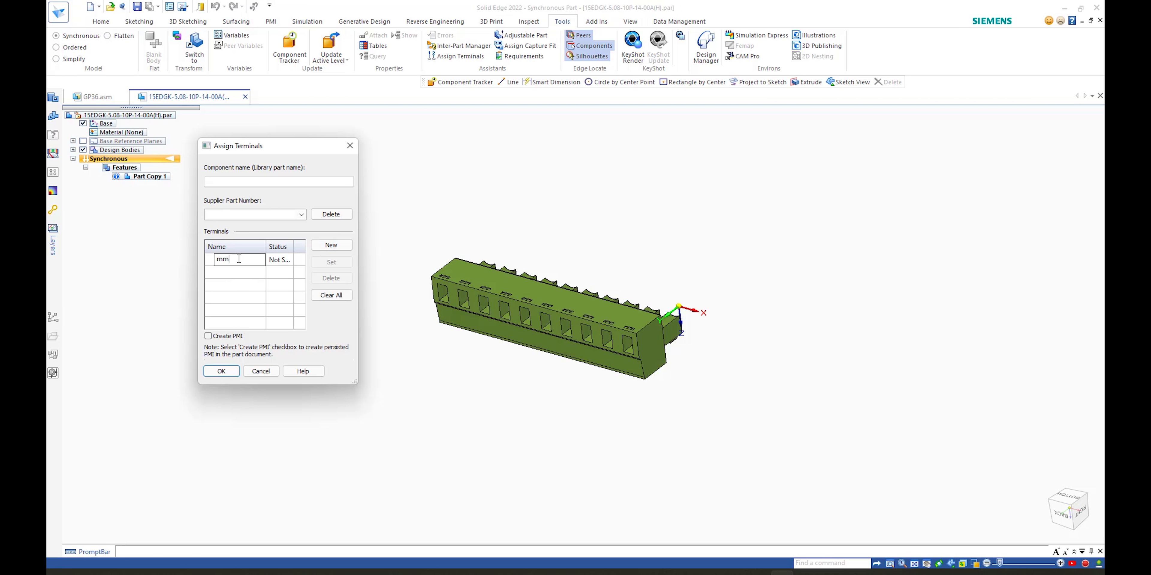
{"action": "left_click", "coordinate": [279, 265]}
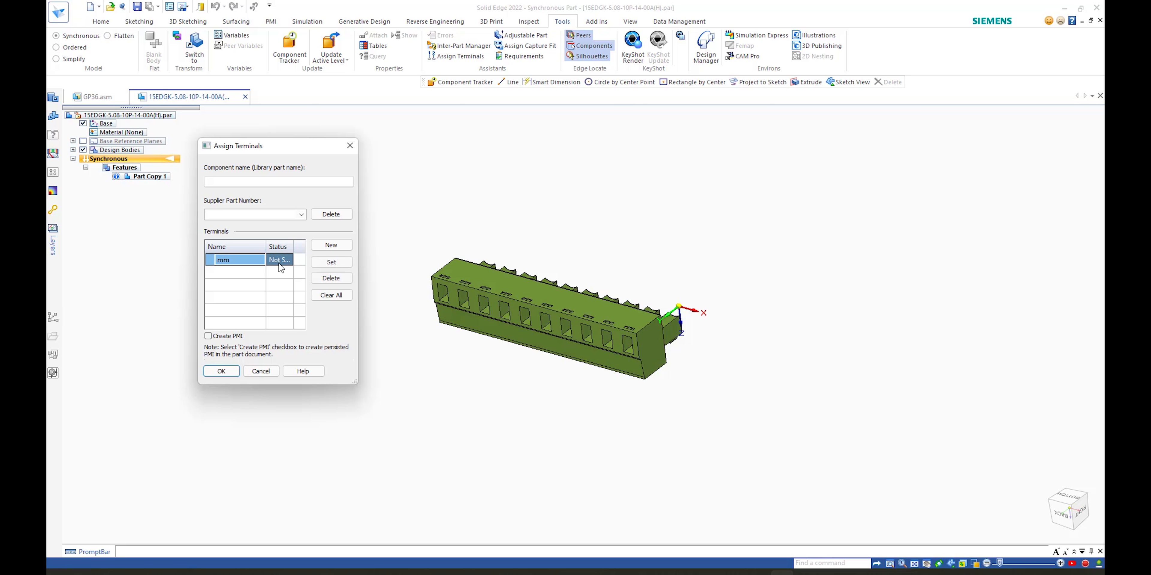
{"action": "left_click", "coordinate": [320, 262]}
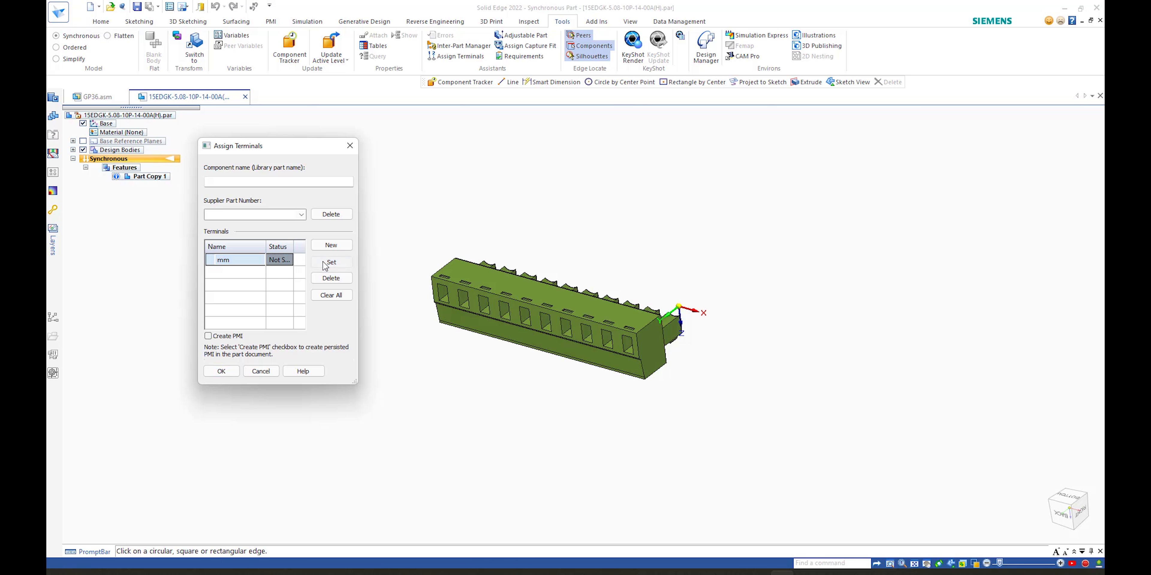
{"action": "left_click", "coordinate": [442, 302]}
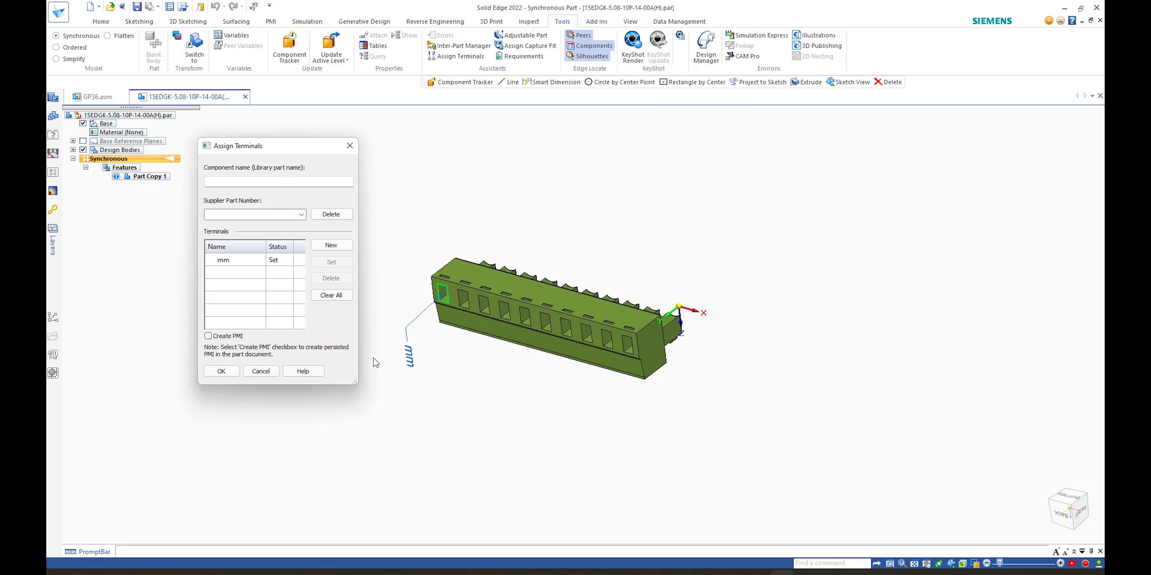
{"action": "left_click", "coordinate": [225, 373]}
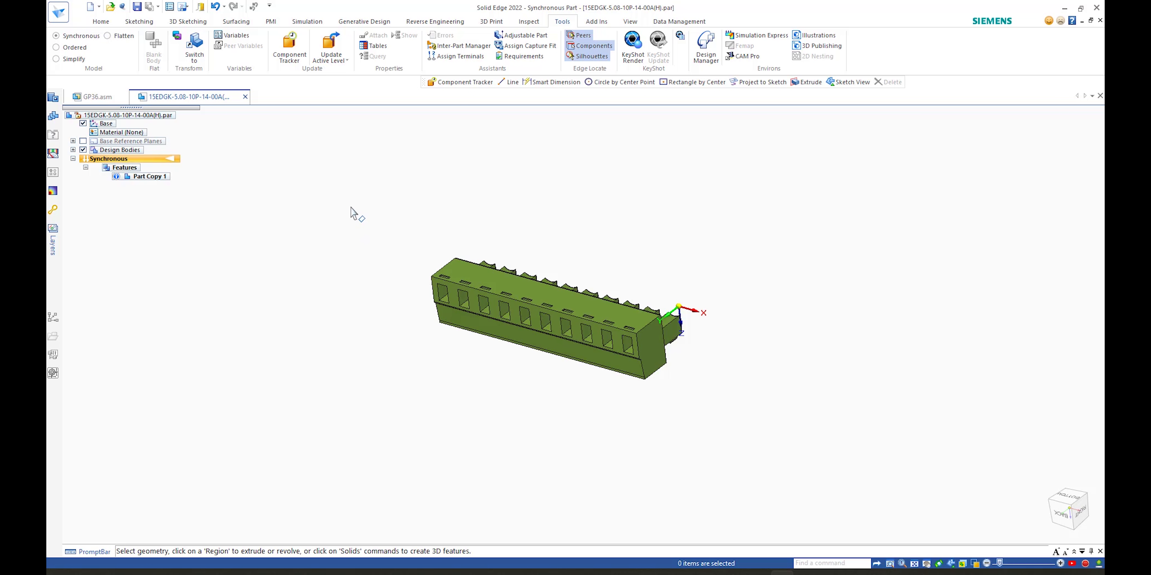
{"action": "left_click", "coordinate": [246, 97]}
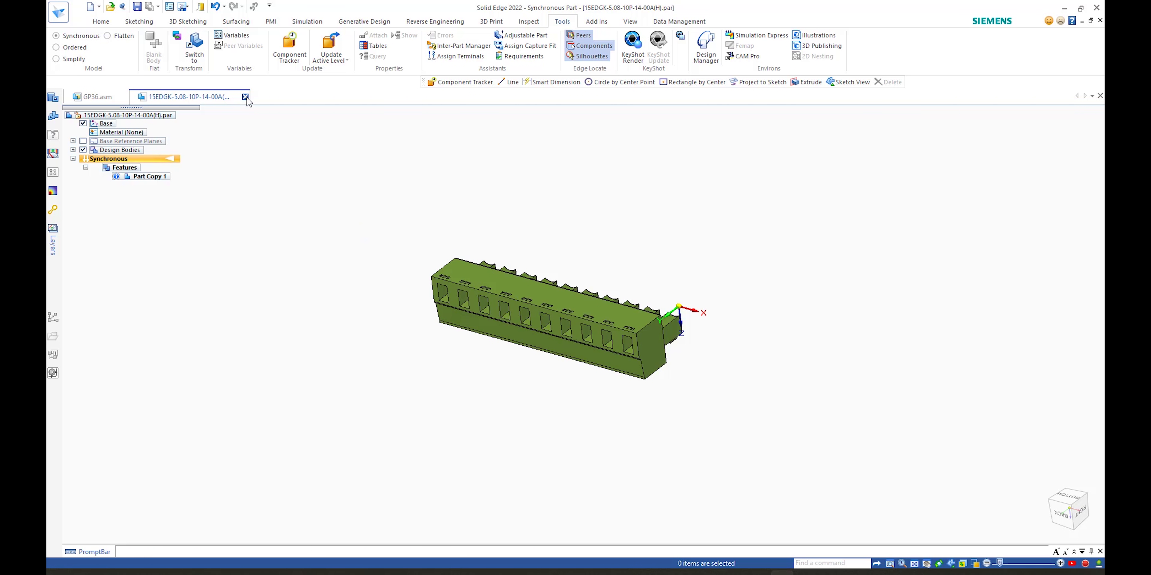
{"action": "left_click", "coordinate": [591, 336]}
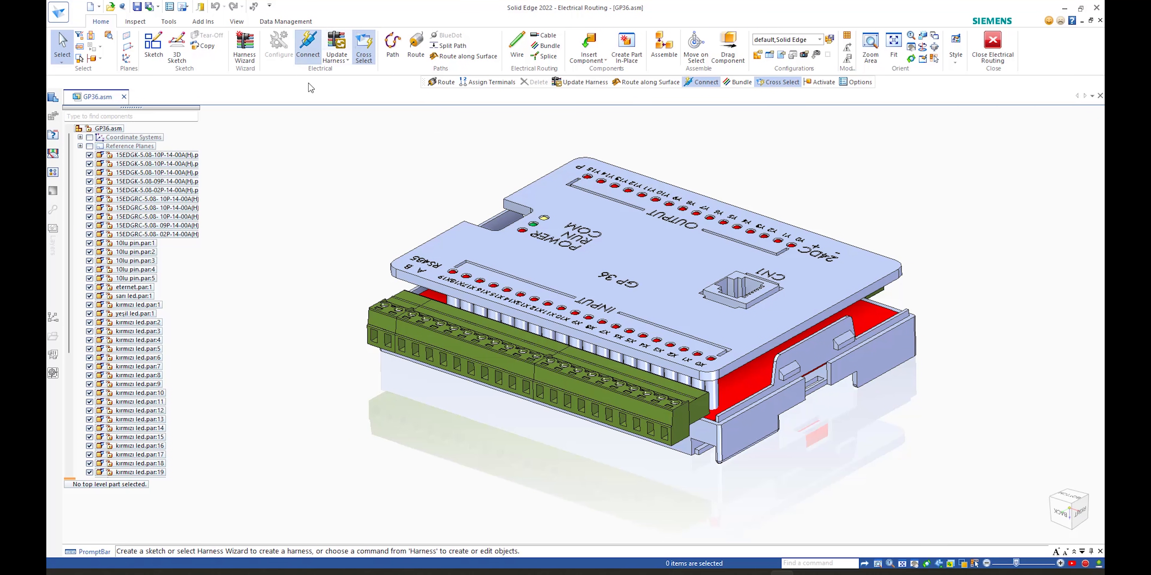
Step: In the assembly, add a terminal named mma on the terminal block's next wire opening edge with Assign Terminals
{"action": "left_click", "coordinate": [167, 23]}
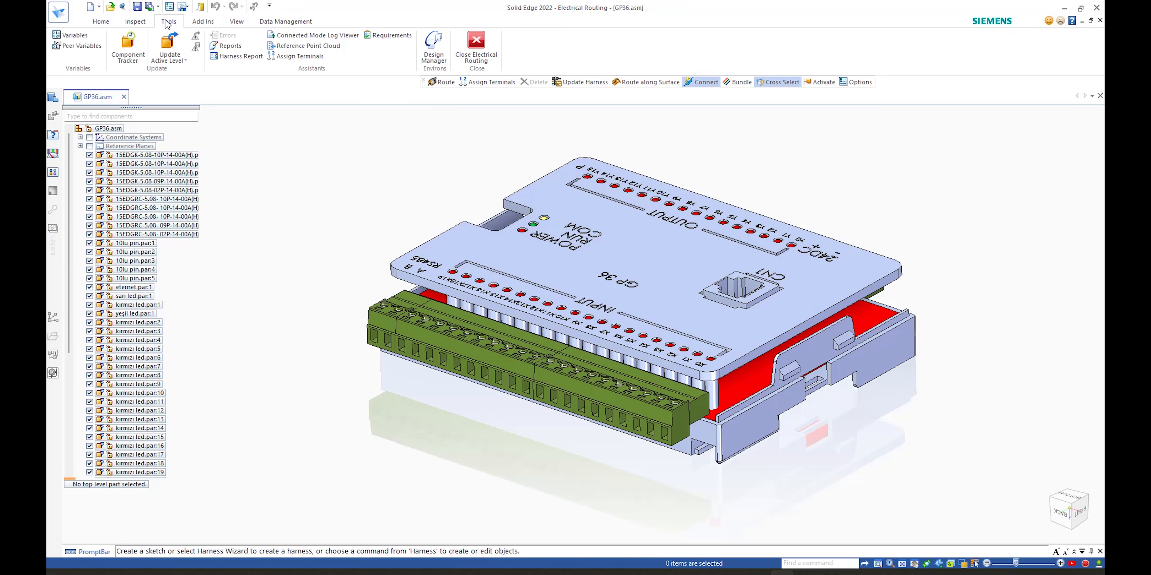
{"action": "left_click", "coordinate": [291, 58]}
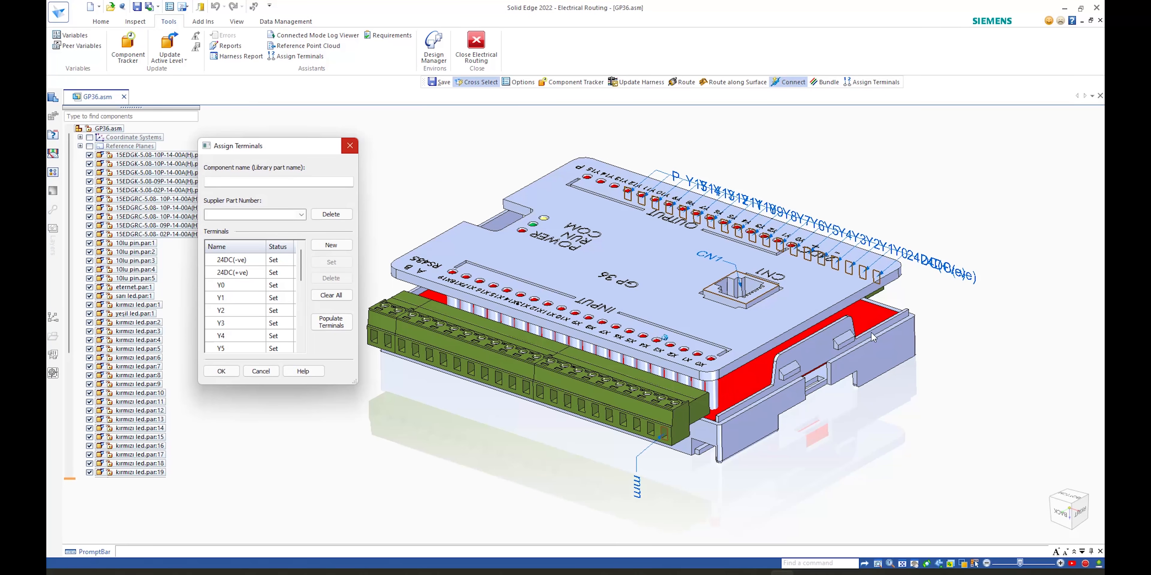
{"action": "scroll", "coordinate": [635, 435], "scroll_direction": "up", "scroll_amount": 2}
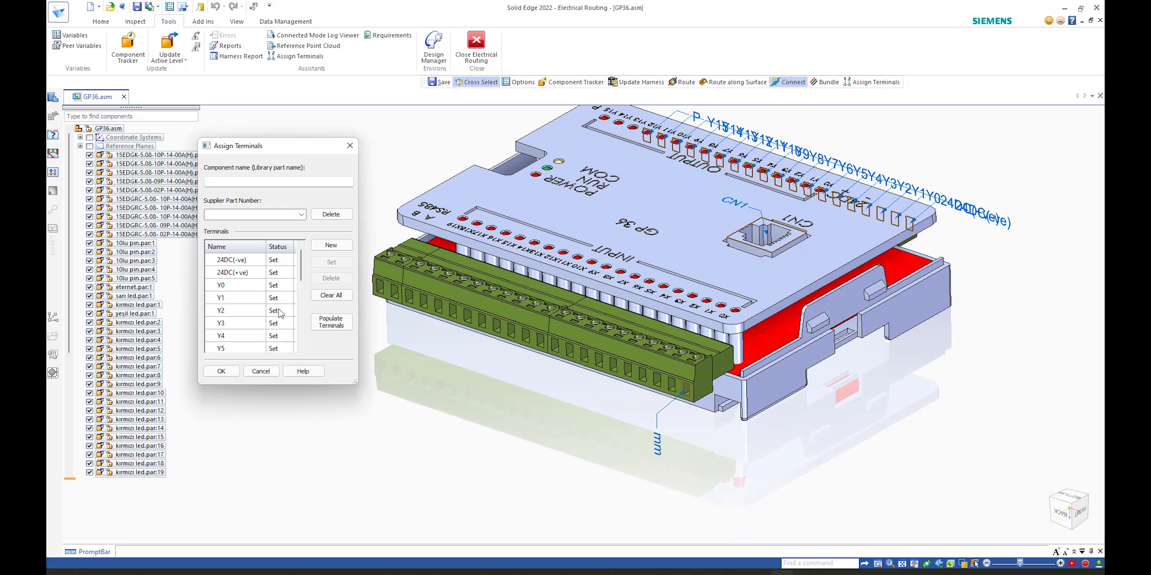
{"action": "left_click", "coordinate": [331, 246]}
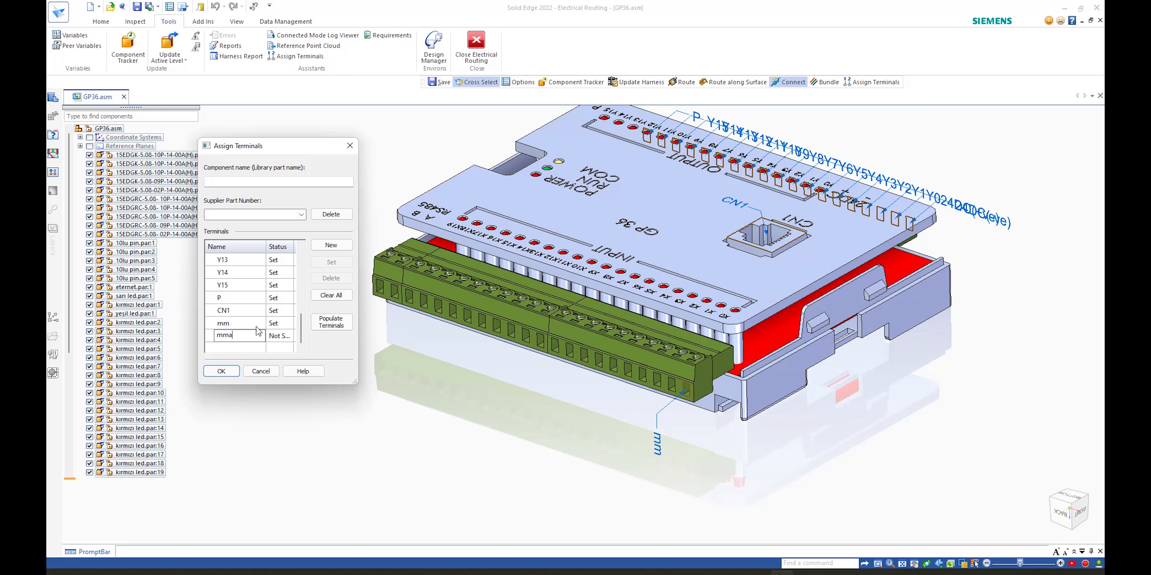
{"action": "left_click", "coordinate": [280, 336]}
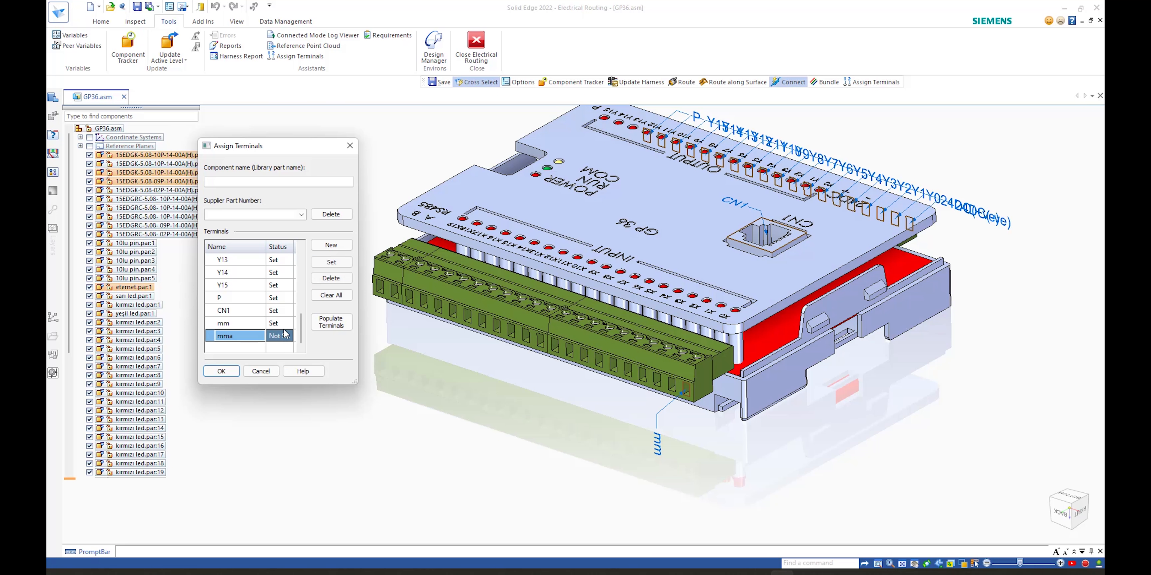
{"action": "left_click", "coordinate": [333, 262]}
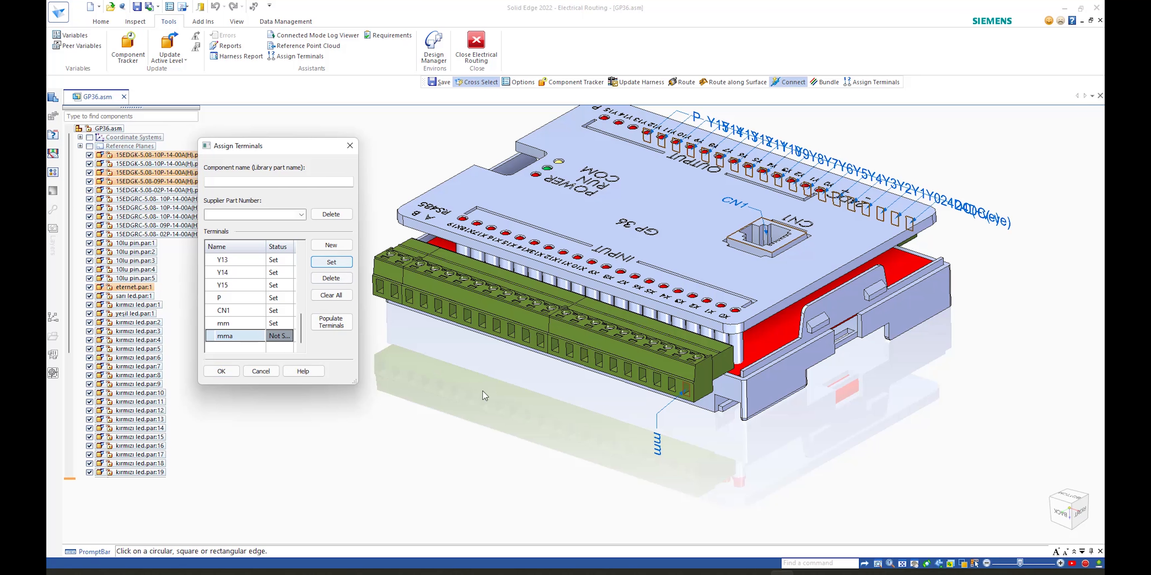
{"action": "left_click", "coordinate": [658, 388]}
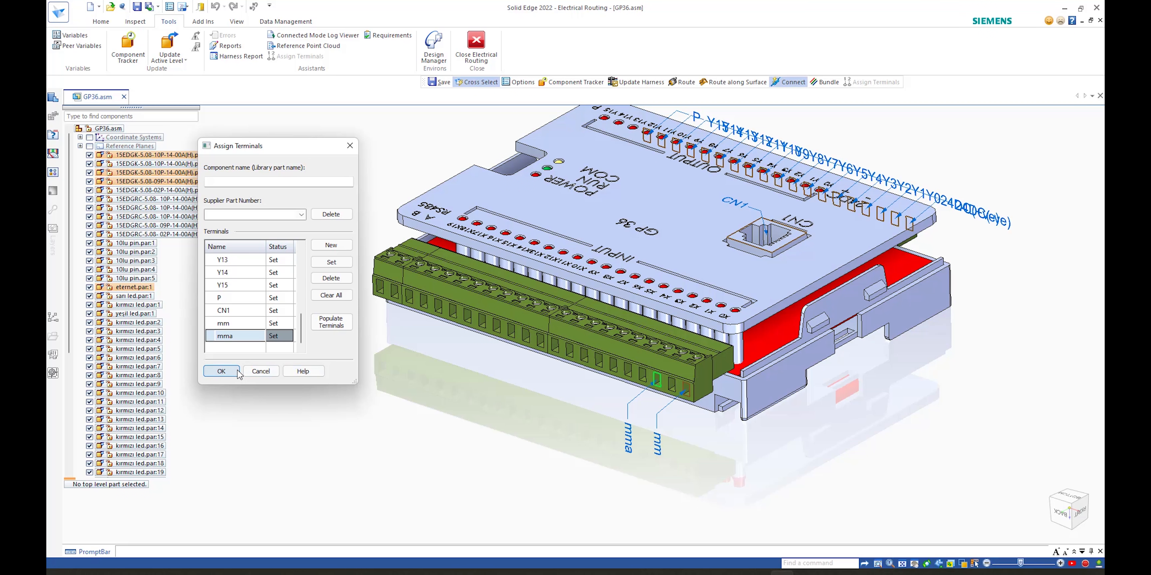
{"action": "left_click", "coordinate": [221, 371]}
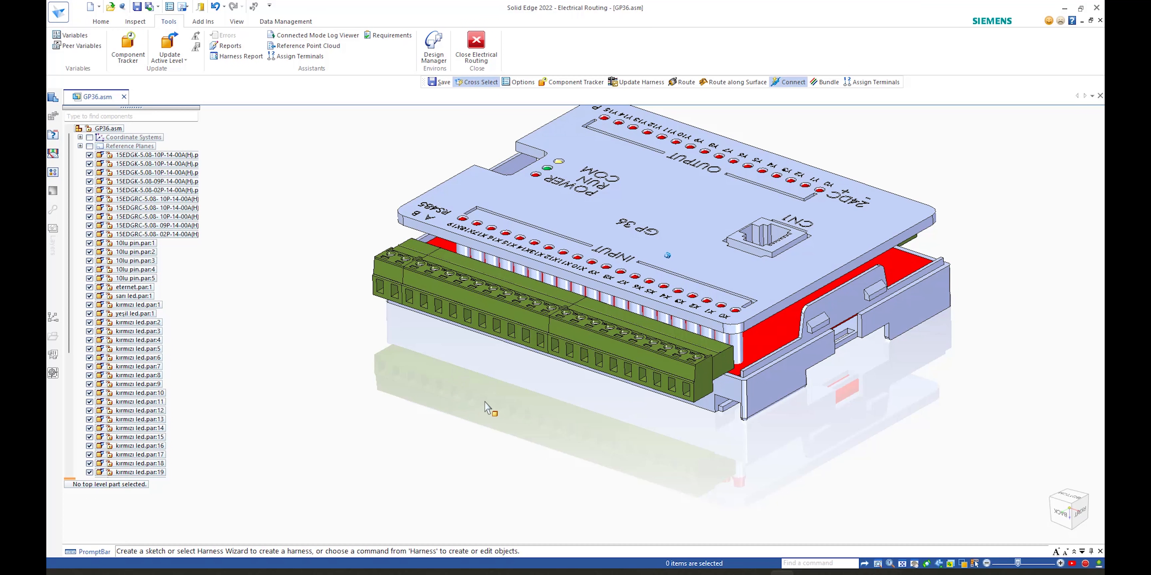
Step: Close GP36.asm without saving the document or the display configuration
{"action": "scroll", "coordinate": [450, 412], "scroll_direction": "down", "scroll_amount": 3}
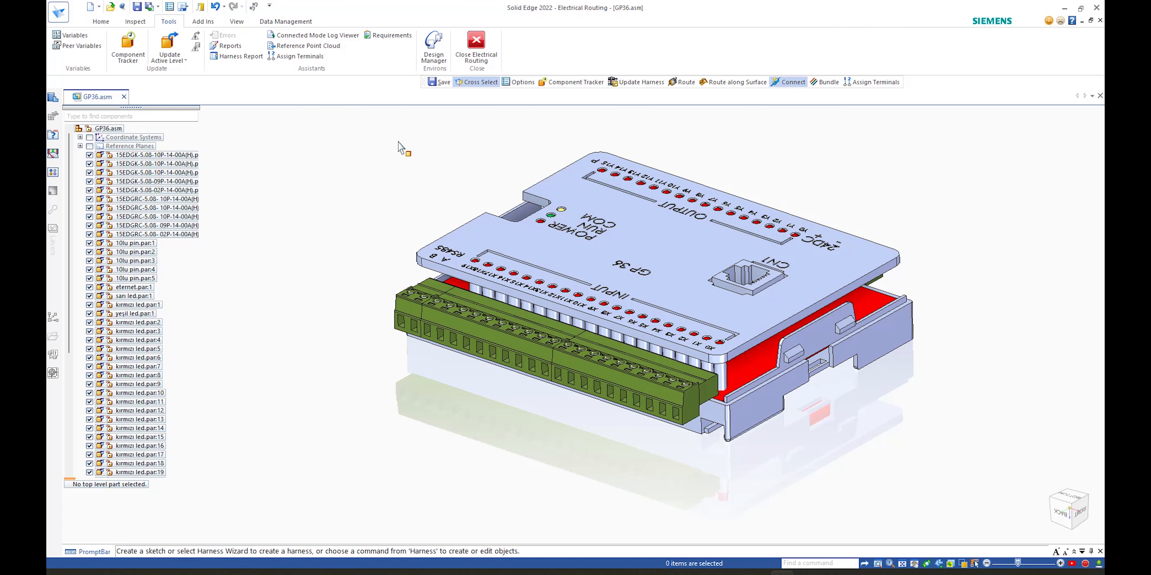
{"action": "left_click", "coordinate": [124, 97]}
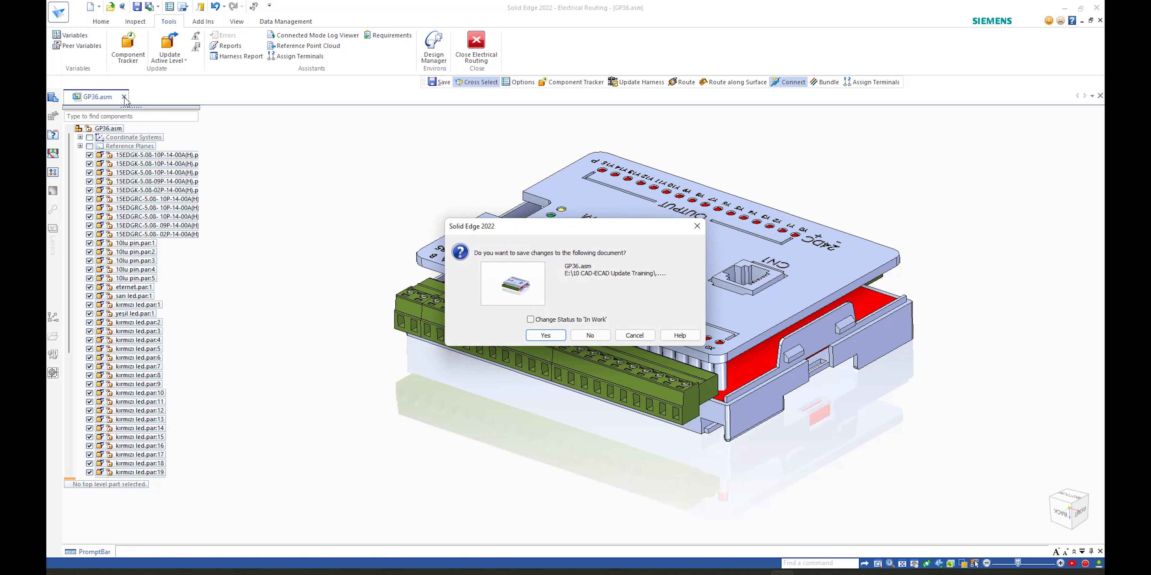
{"action": "left_click", "coordinate": [590, 334]}
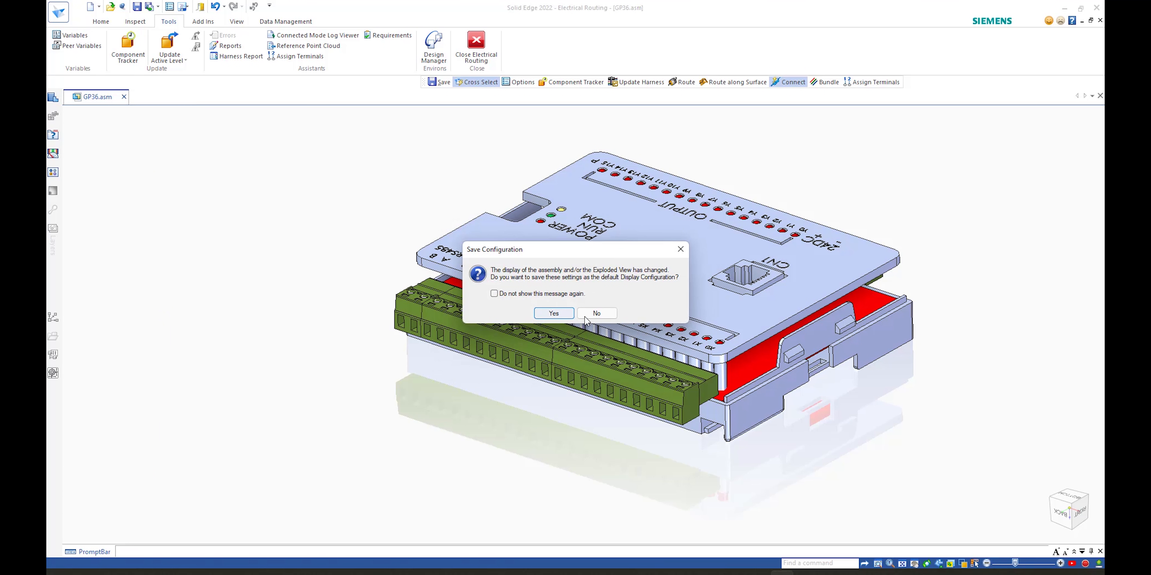
{"action": "left_click", "coordinate": [595, 311]}
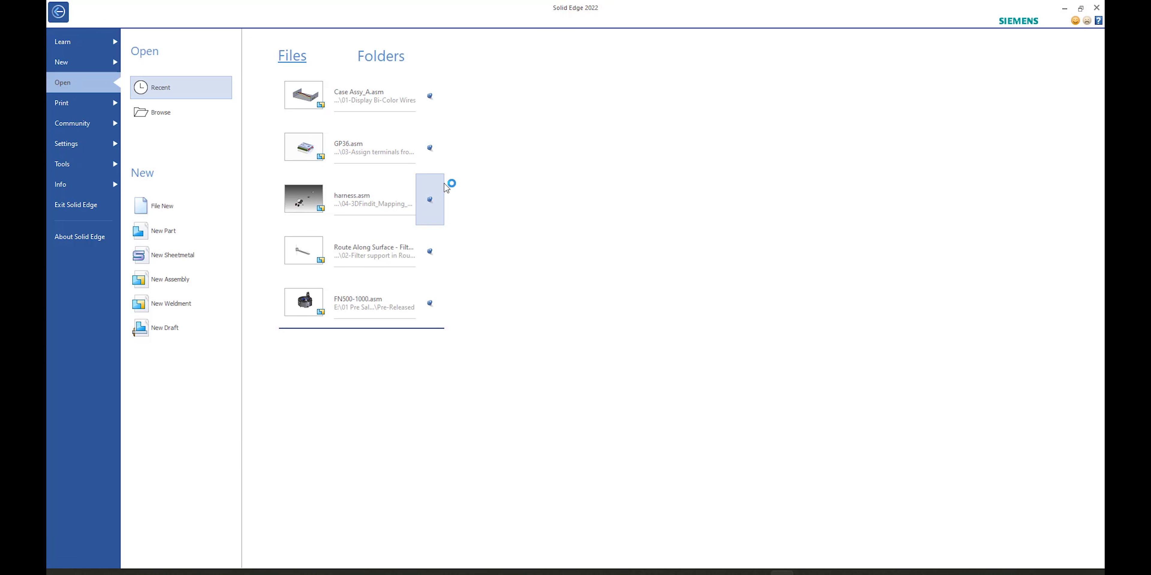
Step: Open harness.asm from the recent files list
{"action": "left_click", "coordinate": [347, 202]}
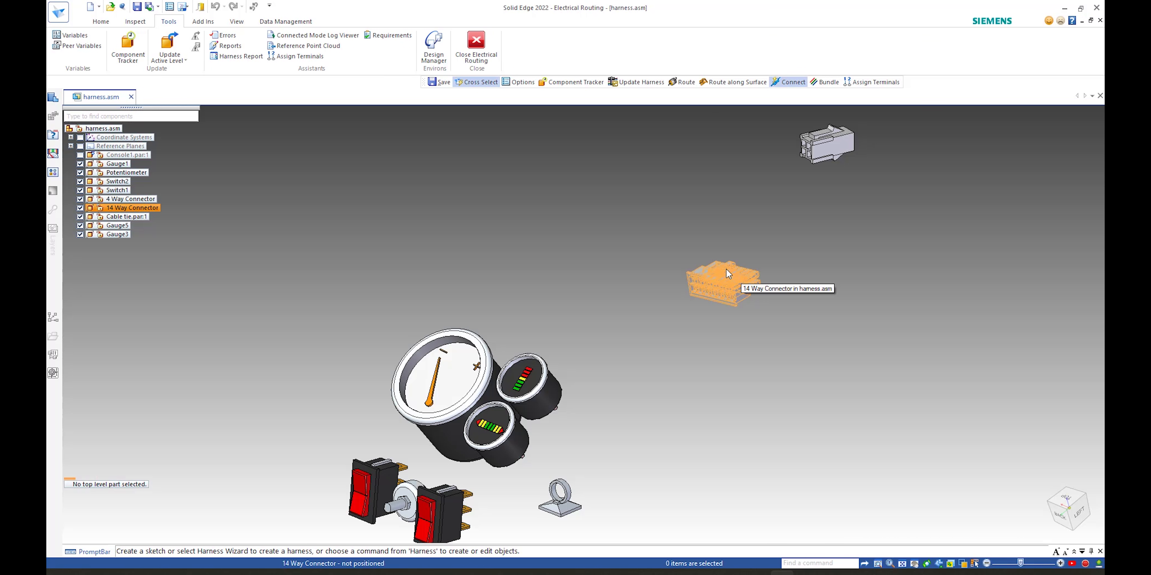
{"action": "middle_click_drag", "start_coordinate": [637, 243], "coordinate": [737, 377]}
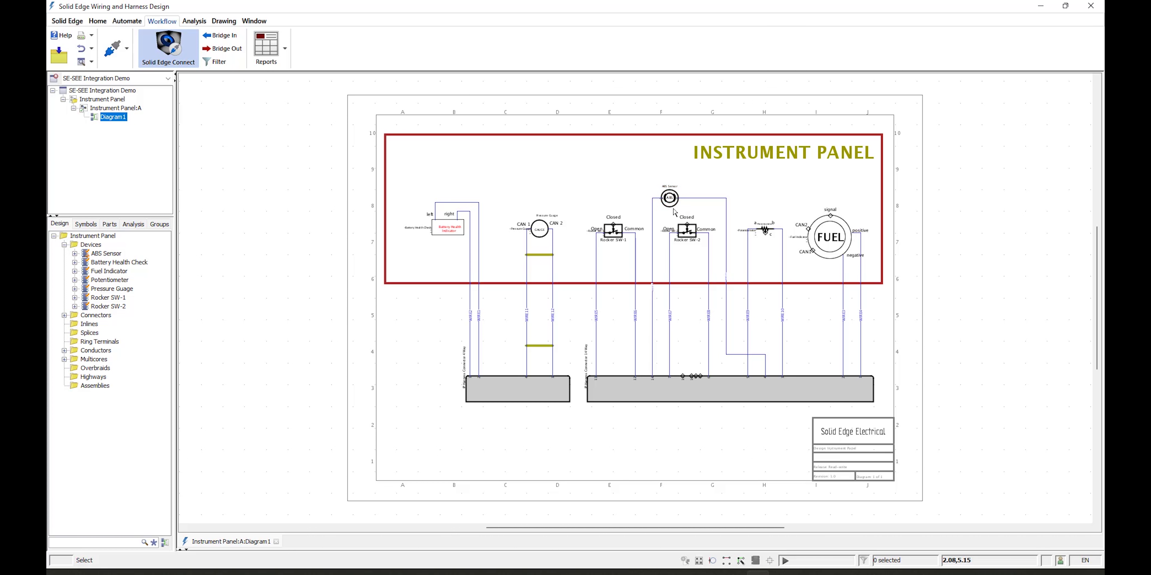
Step: Zoom into the Instrument Panel wiring diagram in Solid Edge Wiring and Harness Design
{"action": "scroll", "coordinate": [674, 207], "scroll_direction": "up", "scroll_amount": 2}
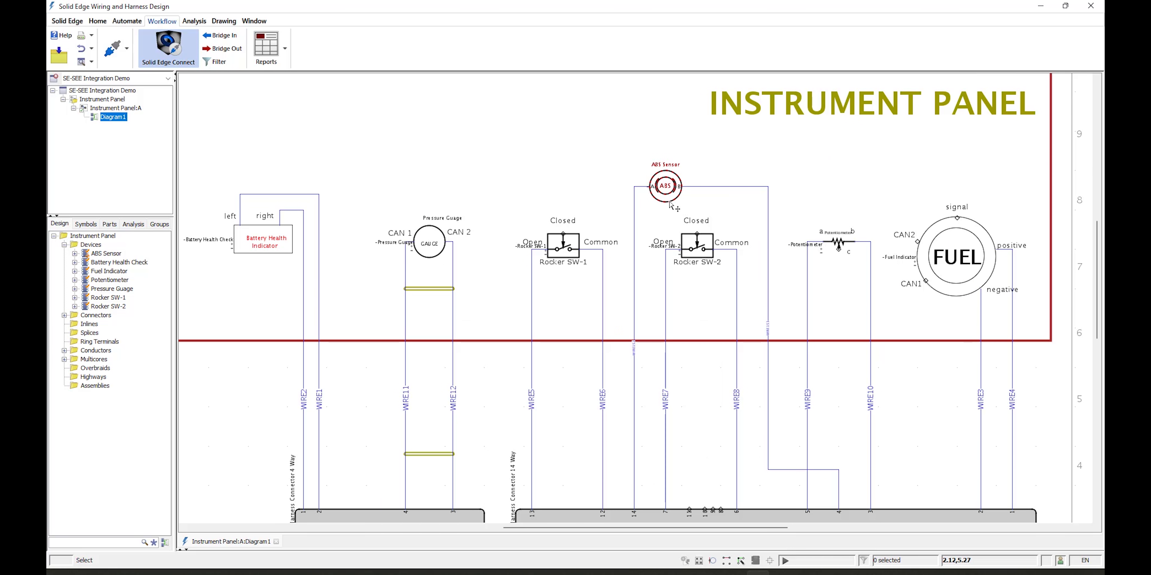
Step: Confirm the Bridge Filter with the IP-HARNESS harness selected for the Instrument Panel diagram
{"action": "scroll", "coordinate": [670, 205], "scroll_direction": "down", "scroll_amount": 3}
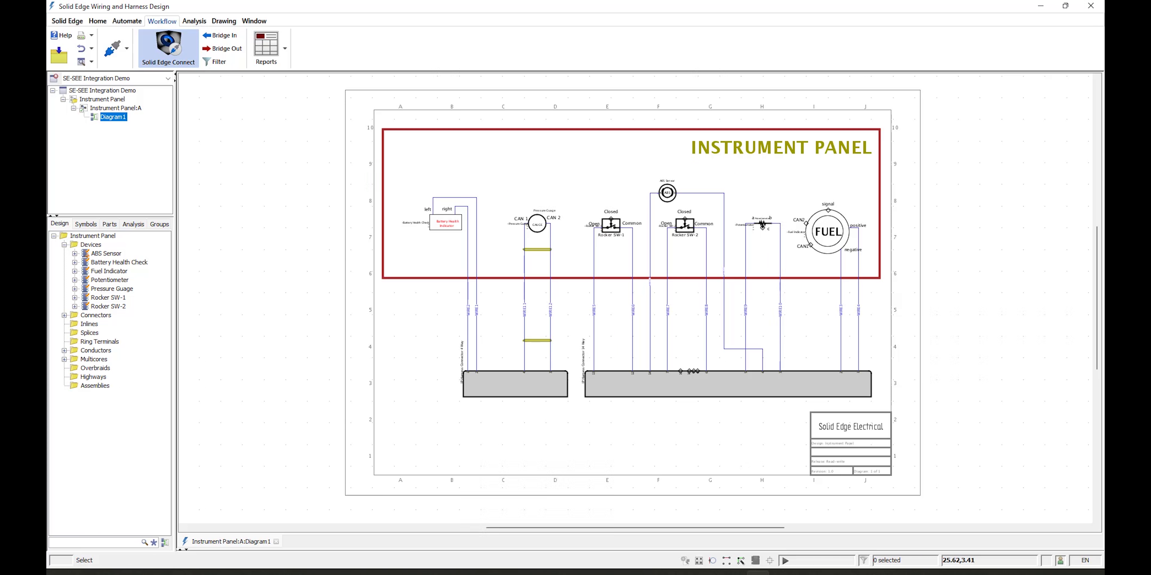
{"action": "scroll", "coordinate": [303, 187], "scroll_direction": "up", "scroll_amount": 2}
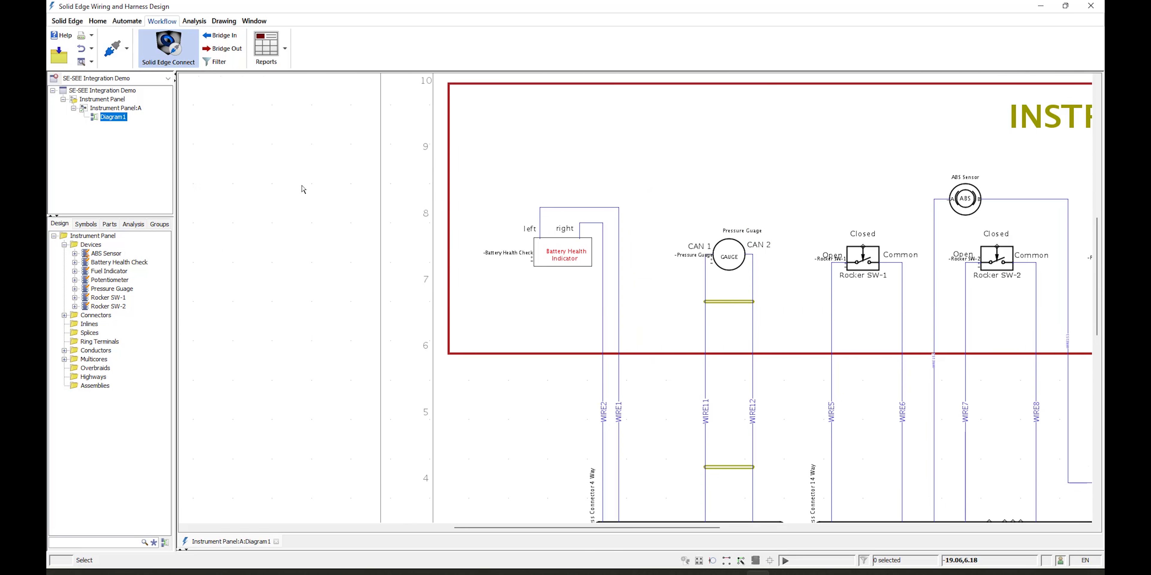
{"action": "scroll", "coordinate": [303, 188], "scroll_direction": "down", "scroll_amount": 5}
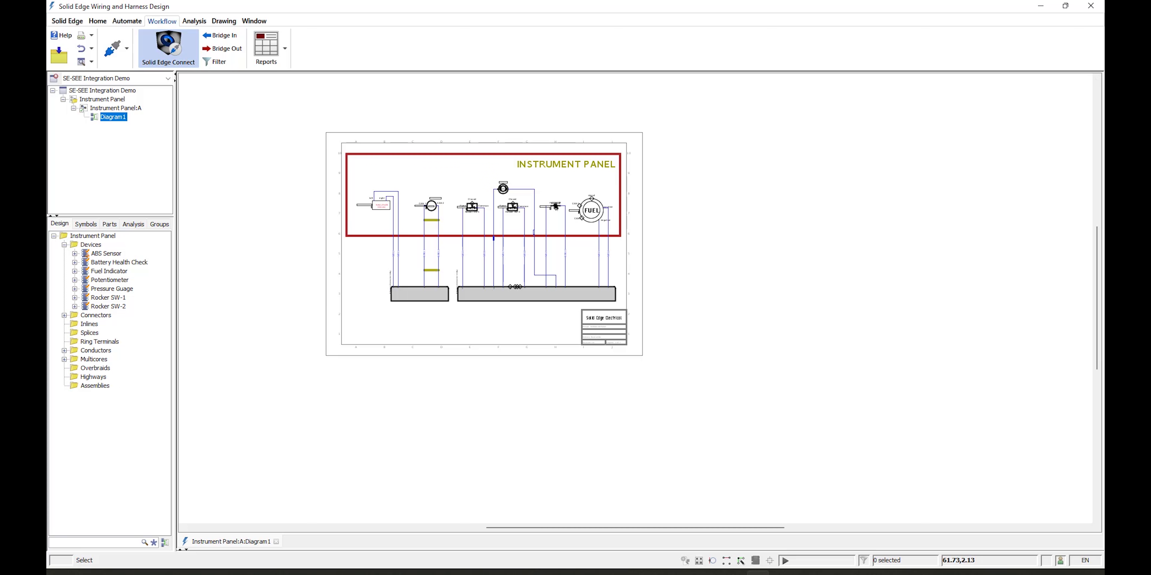
{"action": "left_click", "coordinate": [218, 62]}
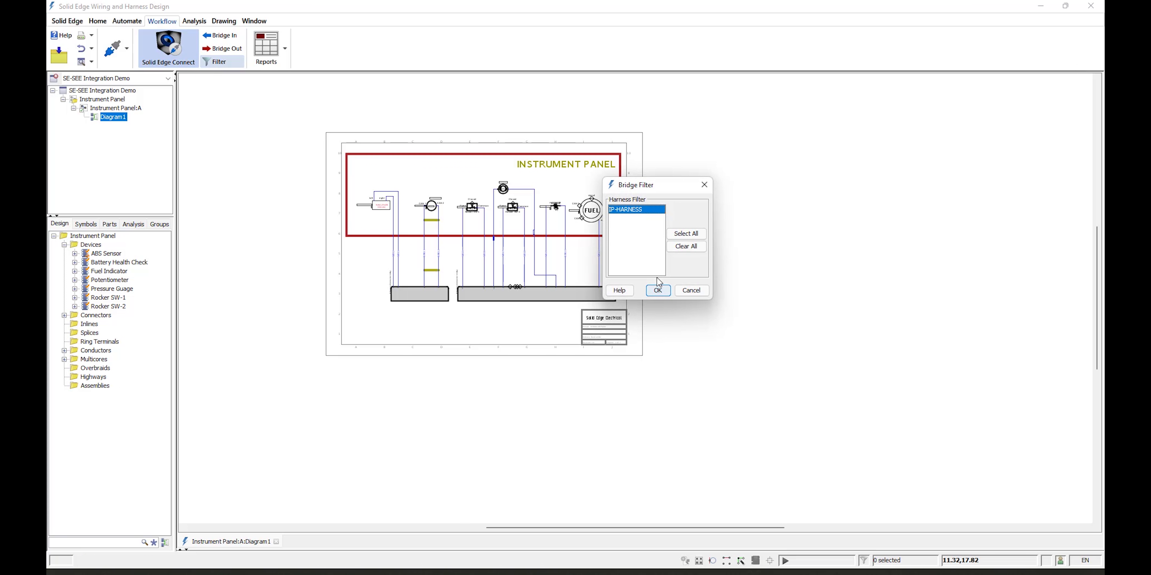
{"action": "left_click", "coordinate": [661, 290]}
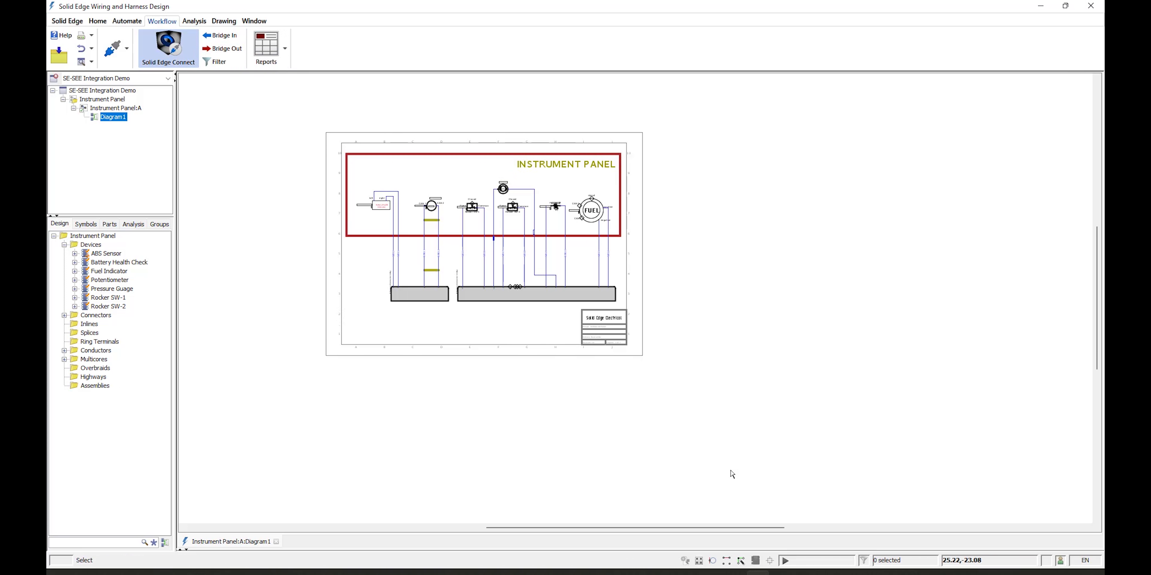
Step: Bridge the Instrument Panel harness out of the wiring diagram and return to the harness assembly
{"action": "left_click", "coordinate": [782, 573]}
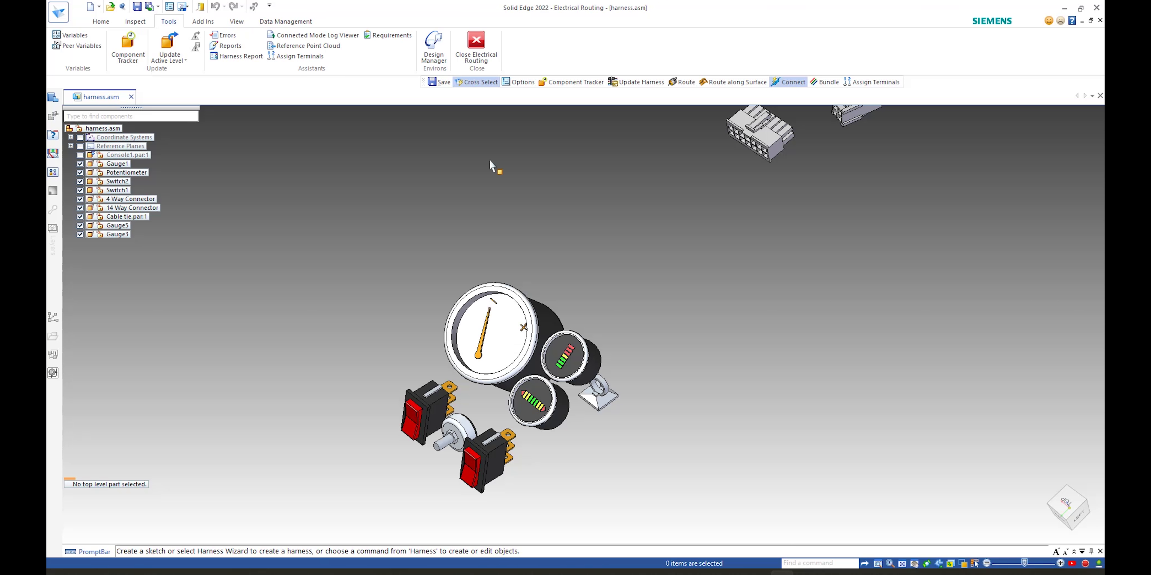
{"action": "scroll", "coordinate": [375, 44], "scroll_direction": "up", "scroll_amount": 2}
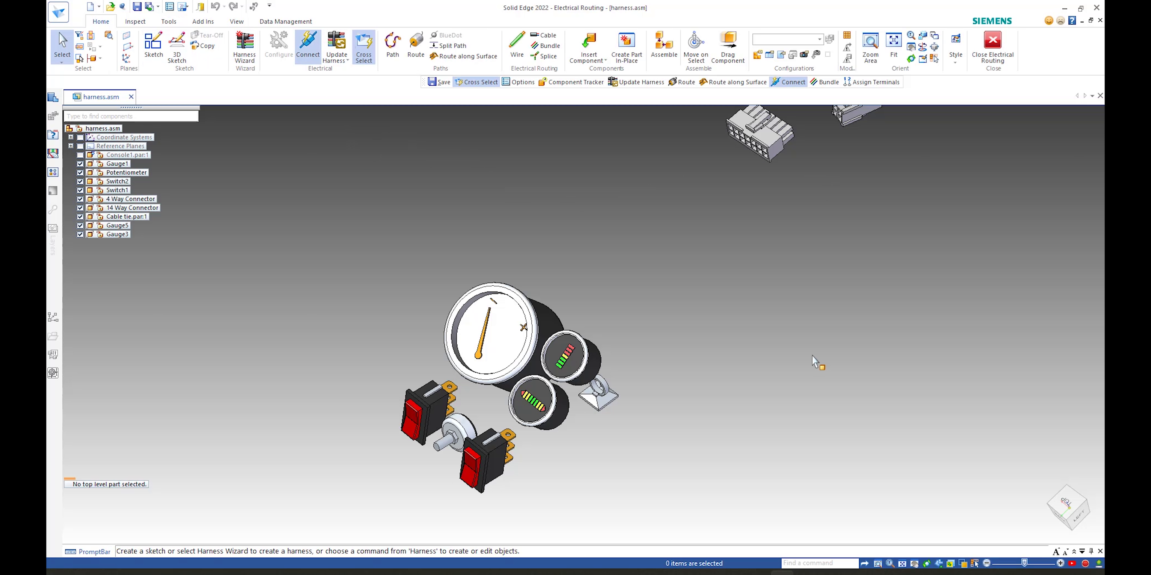
{"action": "left_click", "coordinate": [759, 574]}
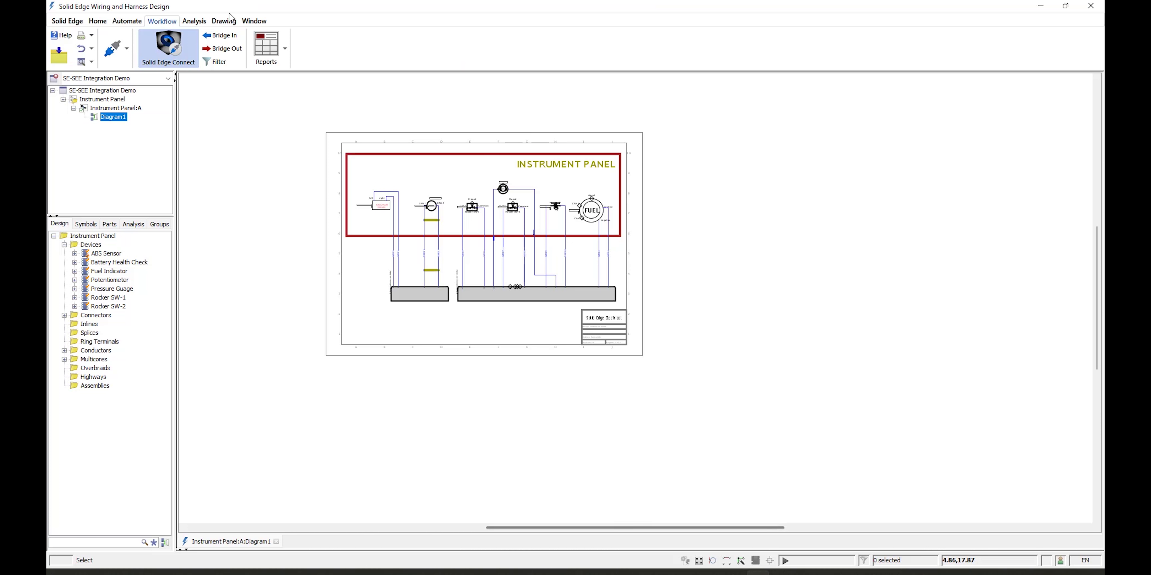
{"action": "left_click", "coordinate": [228, 55]}
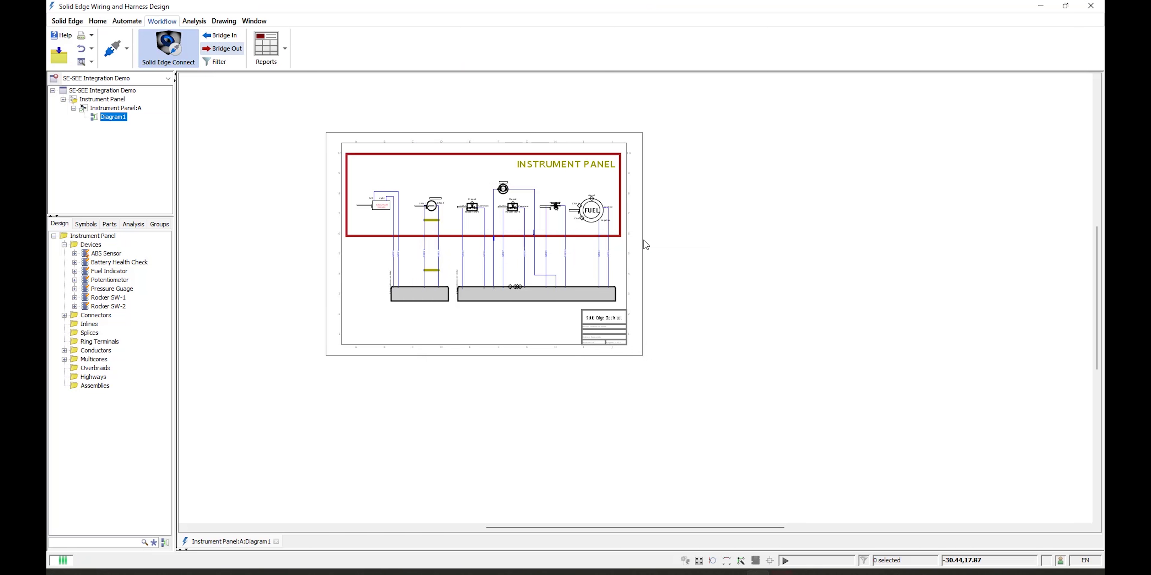
{"action": "left_click", "coordinate": [706, 162]}
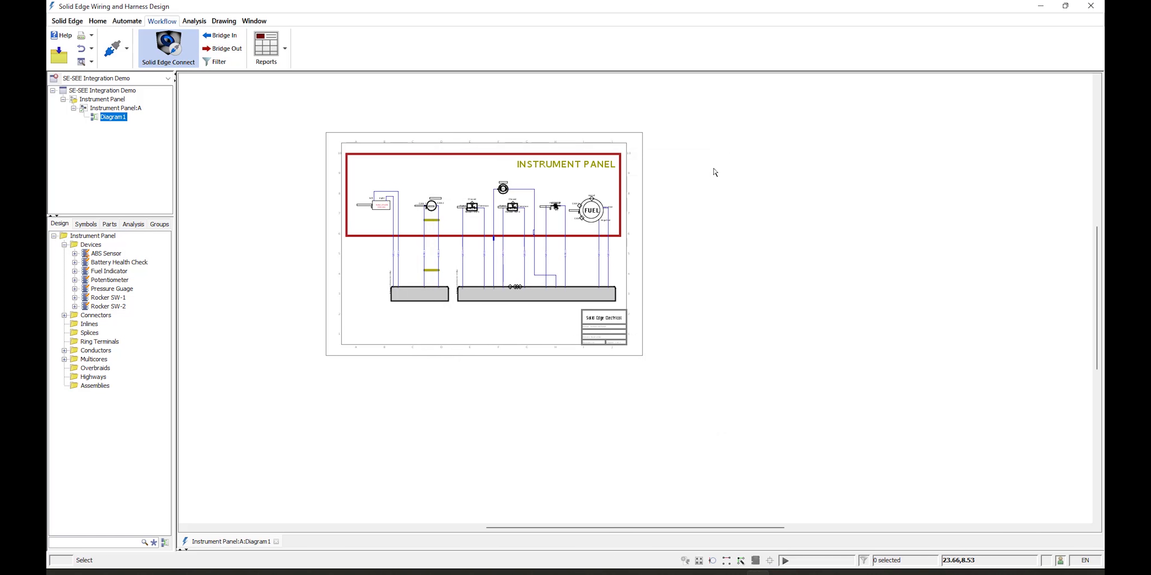
{"action": "left_click", "coordinate": [801, 574]}
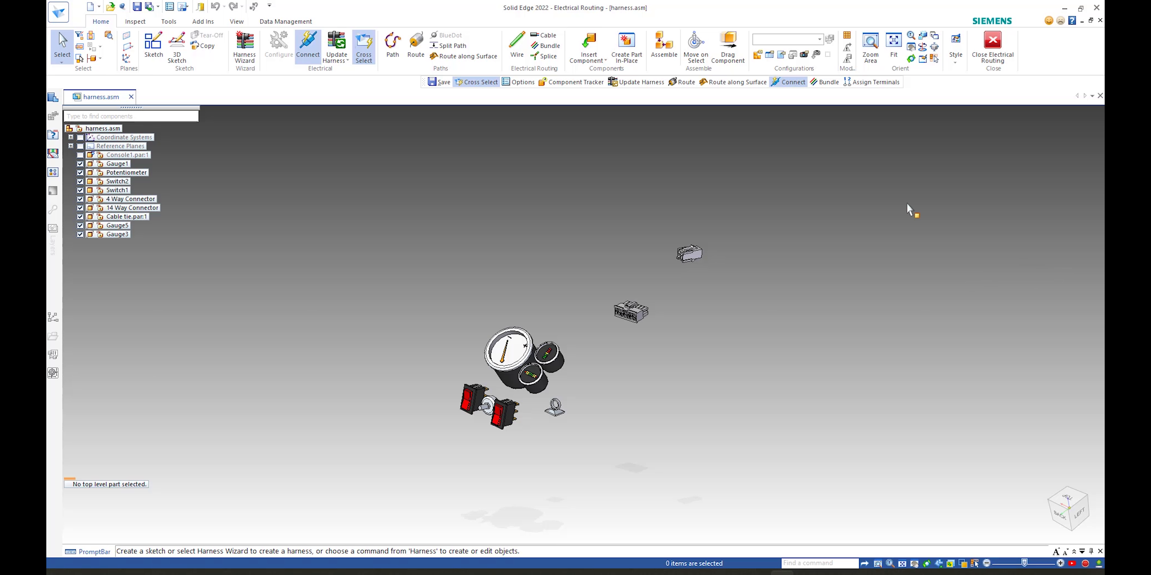
Step: Review the Electrical Routing page of the Solid Edge Options, then close the options without changes
{"action": "left_click", "coordinate": [59, 13]}
{"action": "left_click", "coordinate": [94, 184]}
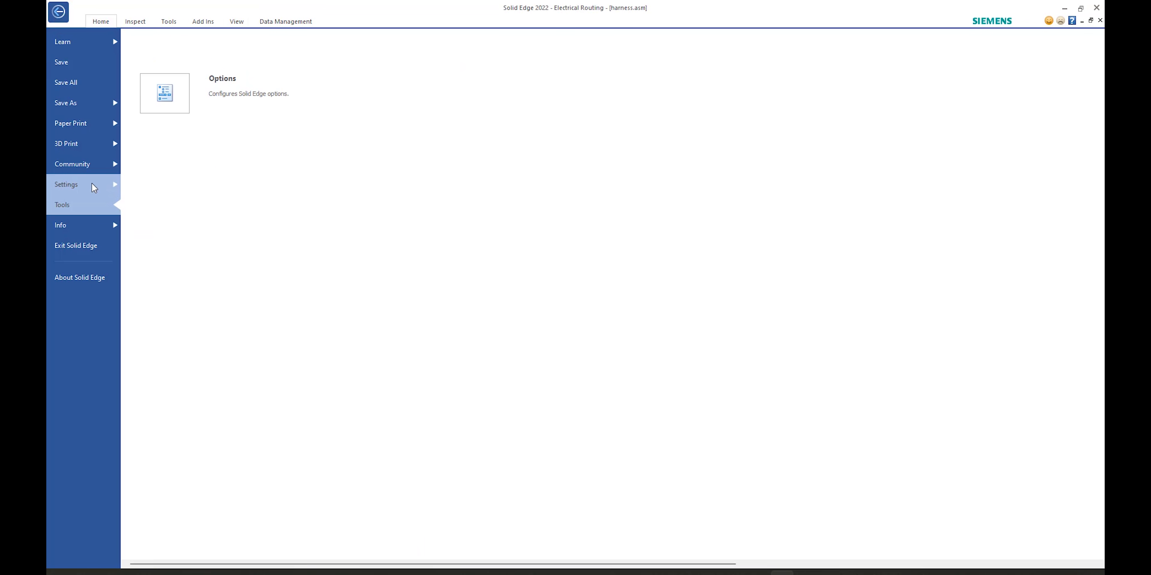
{"action": "left_click", "coordinate": [172, 105]}
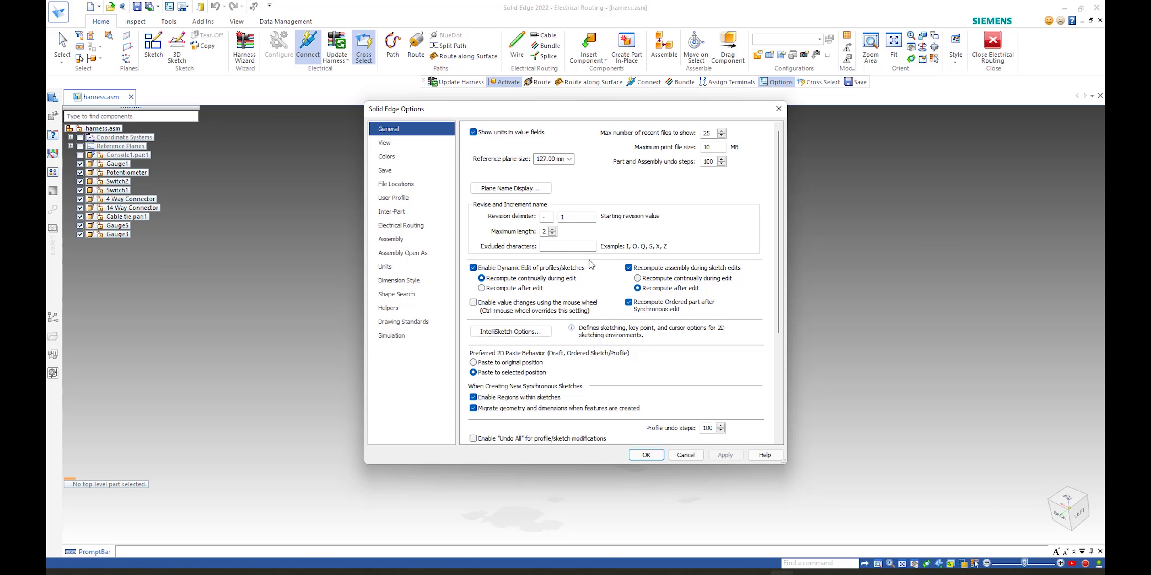
{"action": "left_click", "coordinate": [408, 230]}
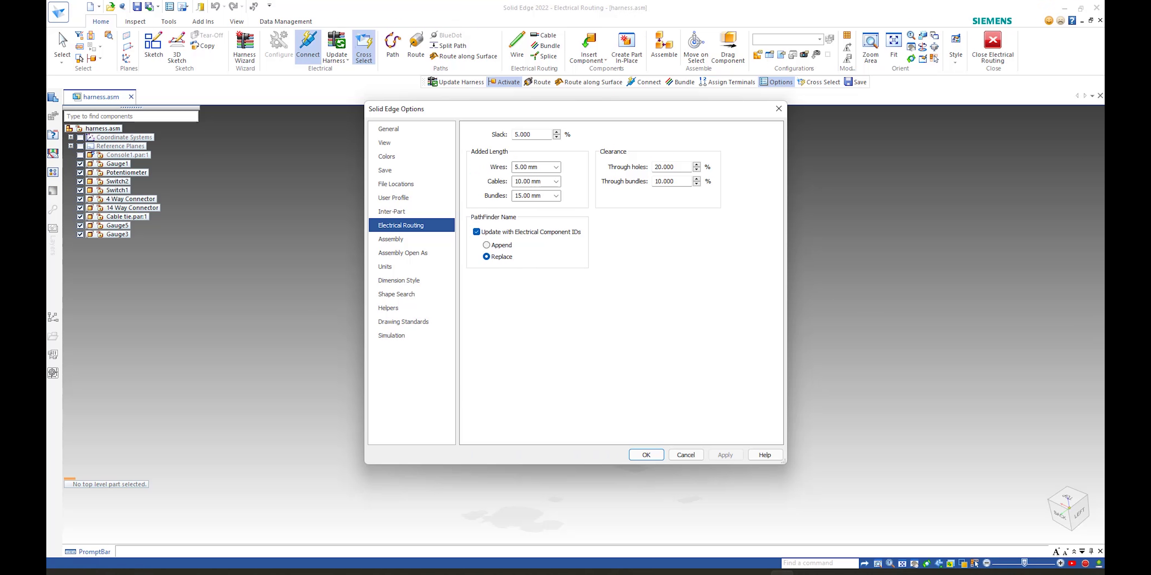
{"action": "left_click", "coordinate": [685, 455]}
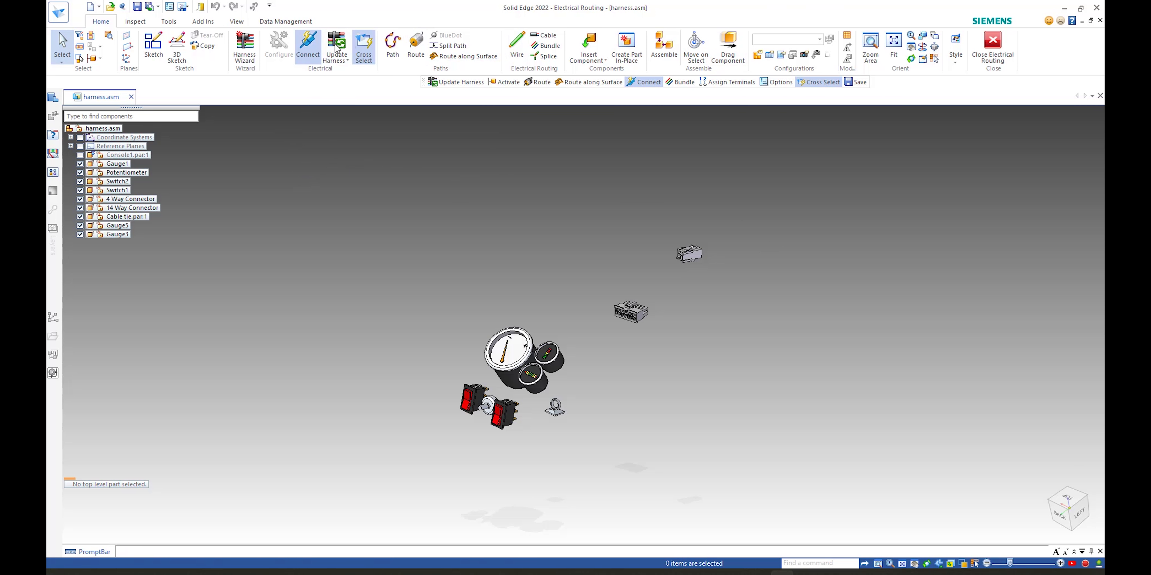
Step: Start the Harness Wizard and widen the Component ID column of the component assignment table
{"action": "left_click", "coordinate": [244, 47]}
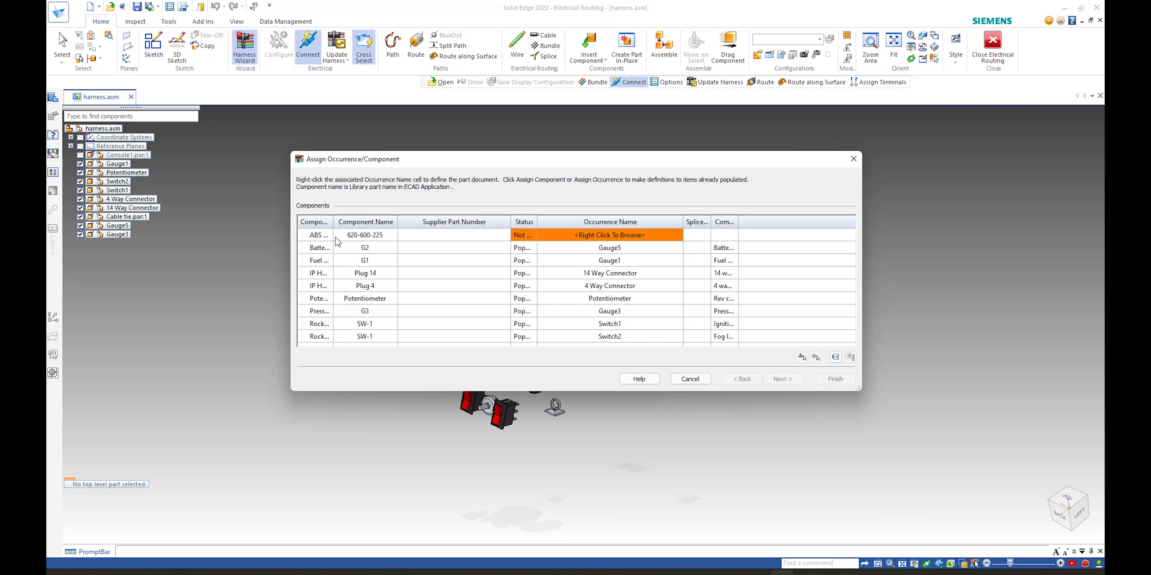
{"action": "left_click_drag", "start_coordinate": [334, 222], "coordinate": [380, 222]}
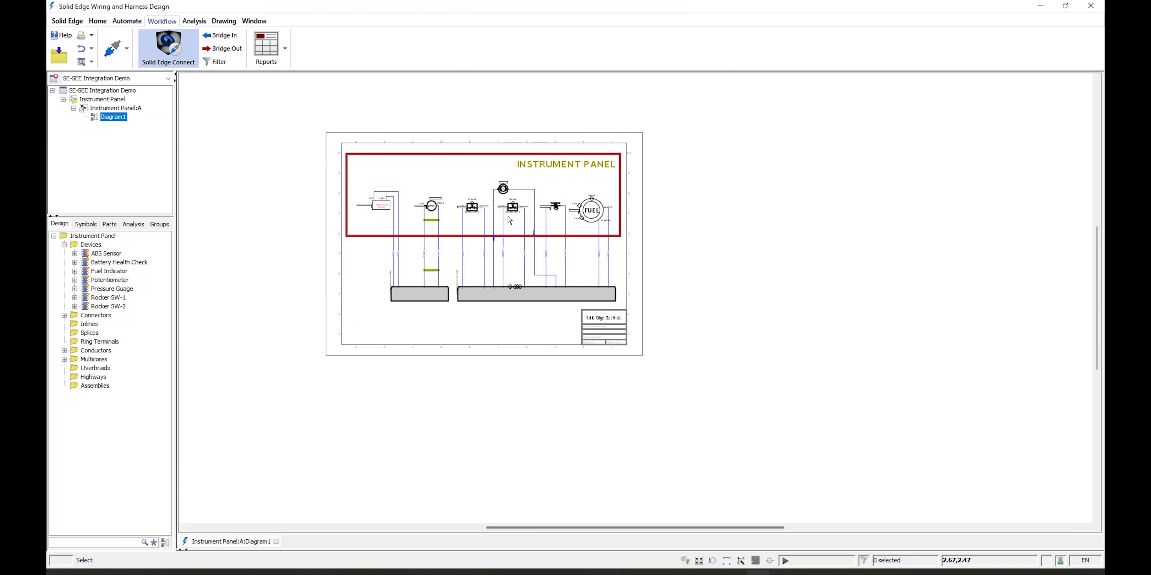
{"action": "scroll", "coordinate": [511, 224], "scroll_direction": "up", "scroll_amount": 4}
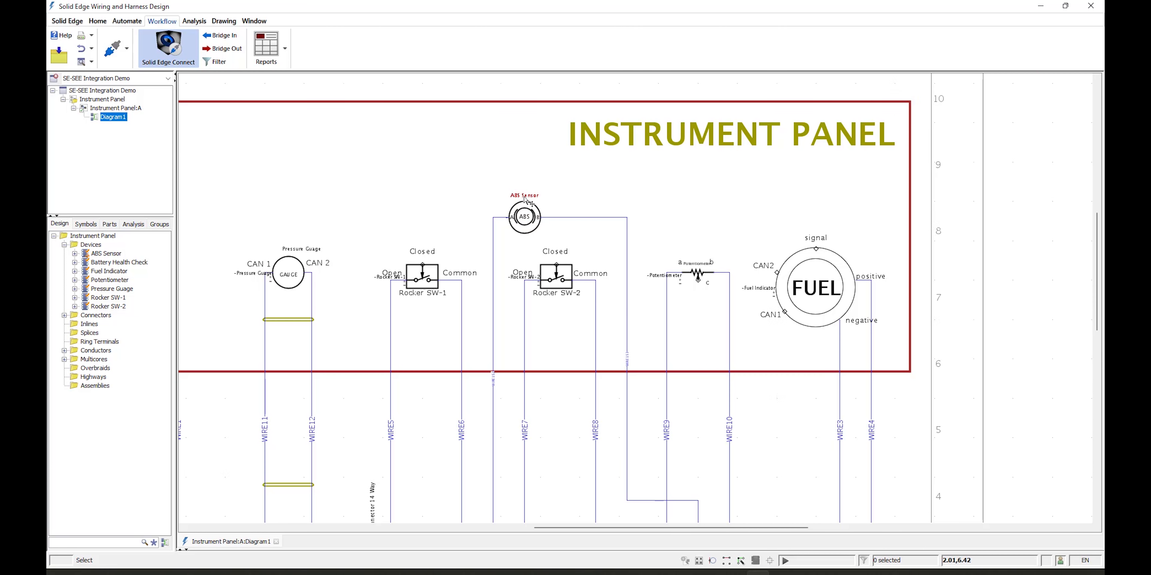
{"action": "scroll", "coordinate": [525, 199], "scroll_direction": "up", "scroll_amount": 1}
{"action": "scroll", "coordinate": [525, 200], "scroll_direction": "down", "scroll_amount": 3}
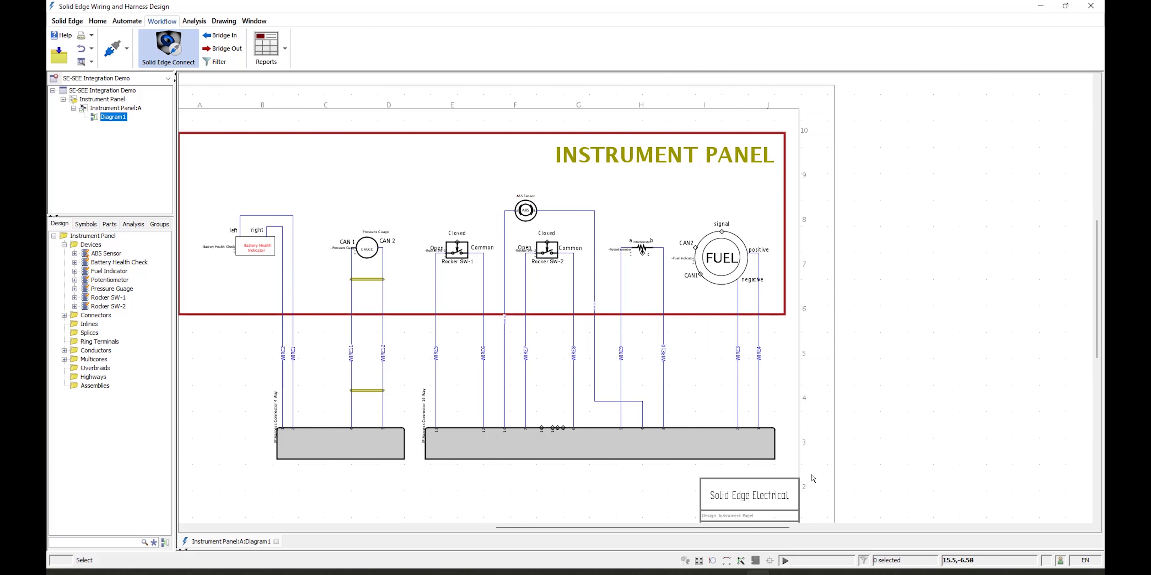
{"action": "mouse_move", "coordinate": [781, 573]}
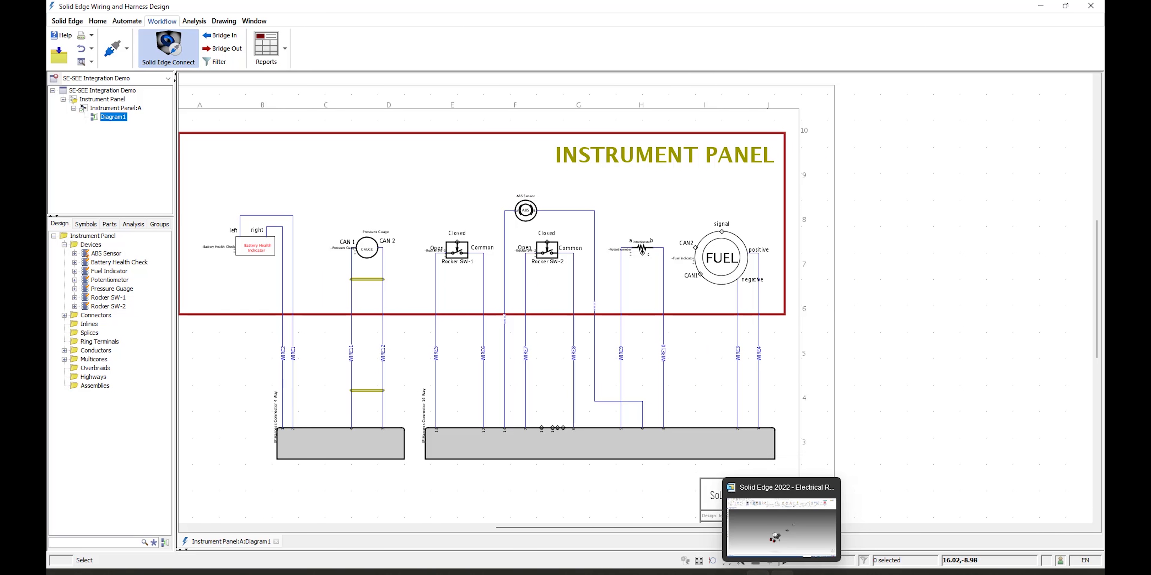
{"action": "left_click", "coordinate": [781, 527]}
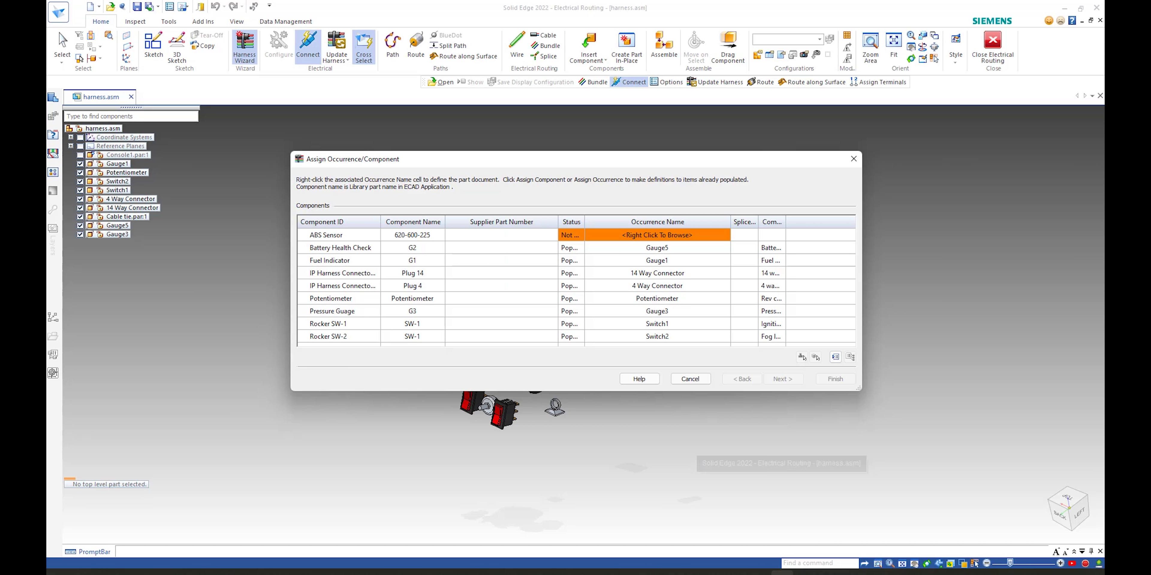
Step: Browse 3DfindIT for the ABS Sensor's occurrence and search for part number 620-600-225
{"action": "right_click", "coordinate": [651, 238]}
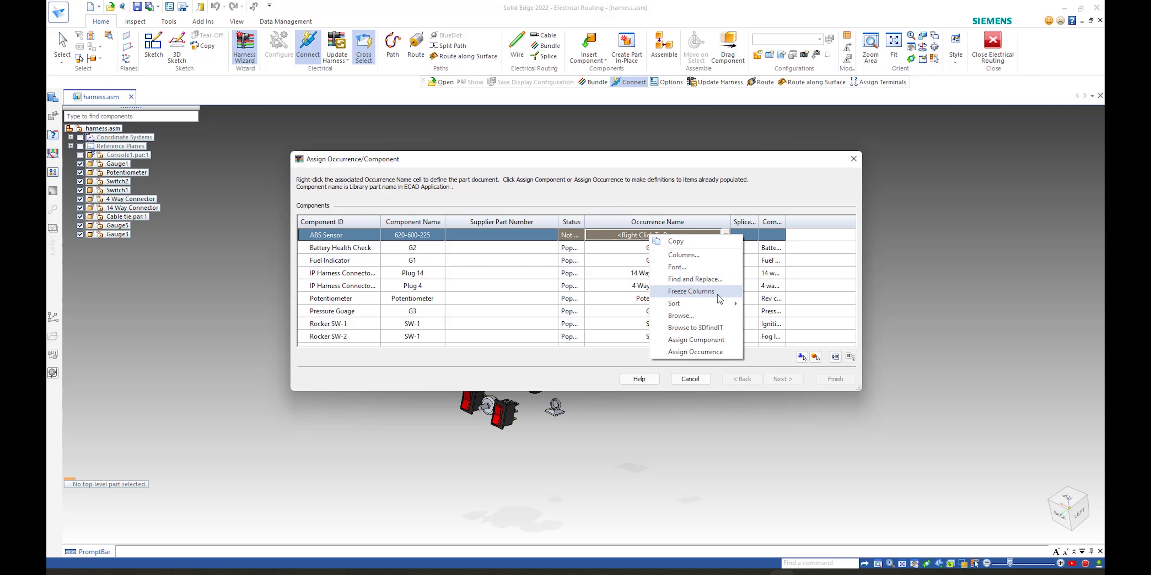
{"action": "left_click", "coordinate": [689, 329]}
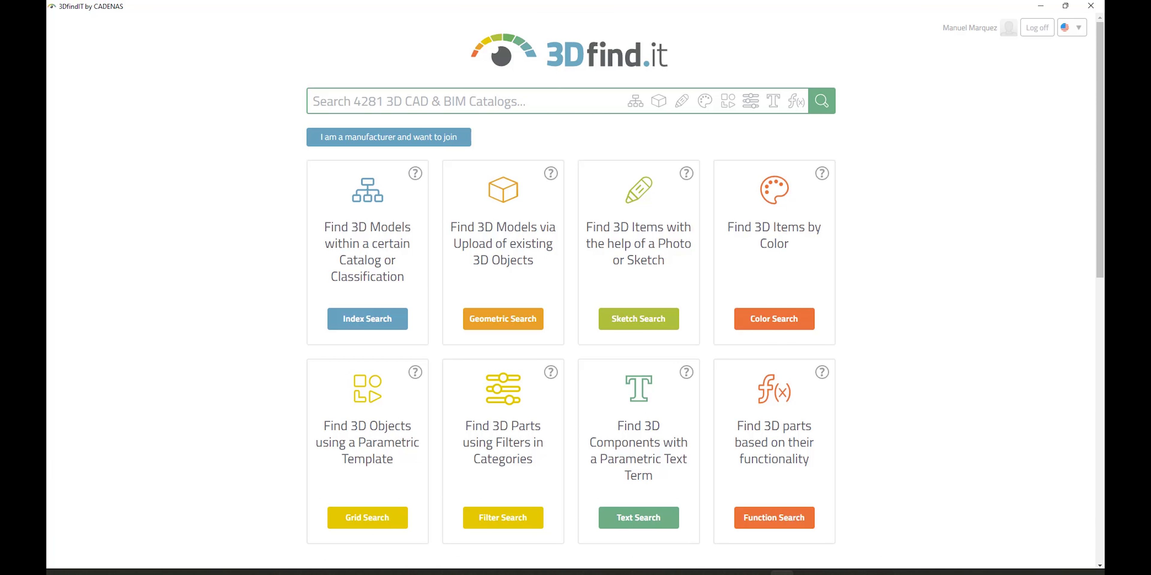
{"action": "left_click", "coordinate": [440, 102]}
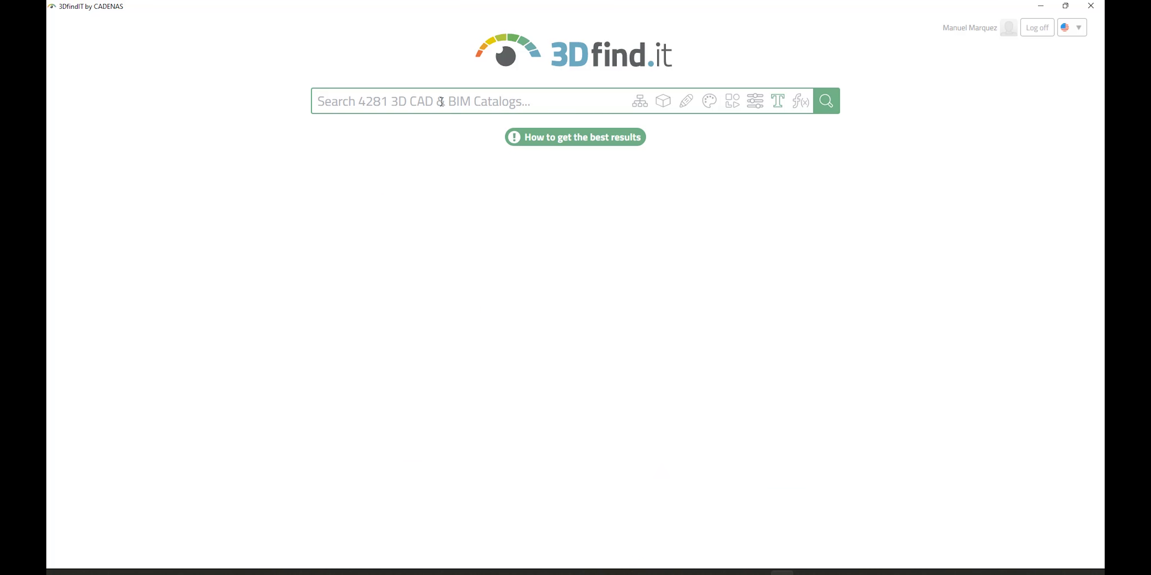
{"action": "type", "text": "620-600-"}
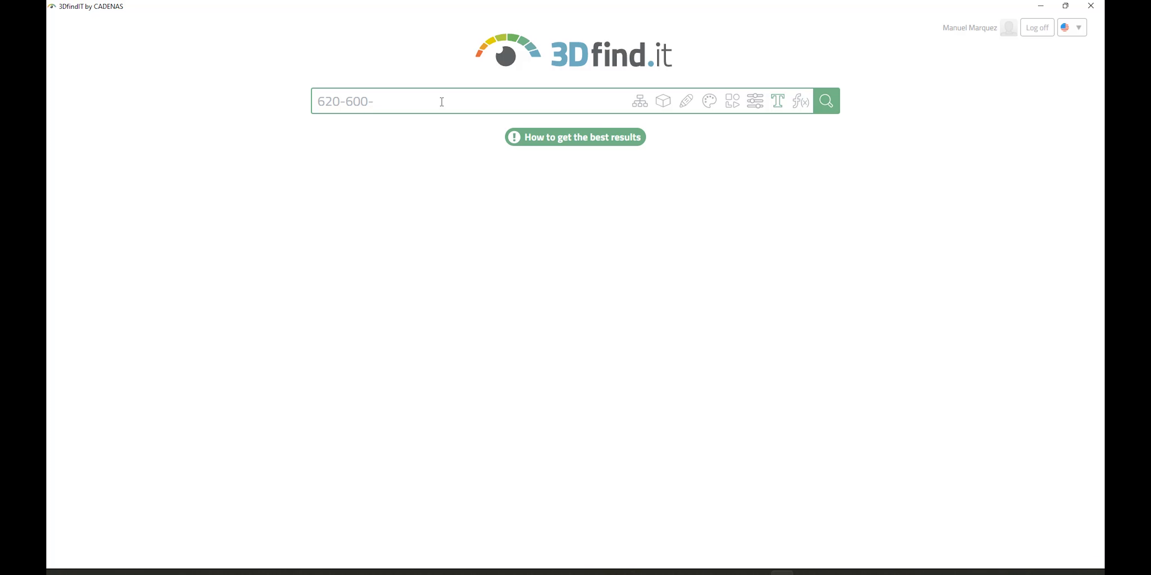
{"action": "type", "text": "225"}
{"action": "key", "text": "Return"}
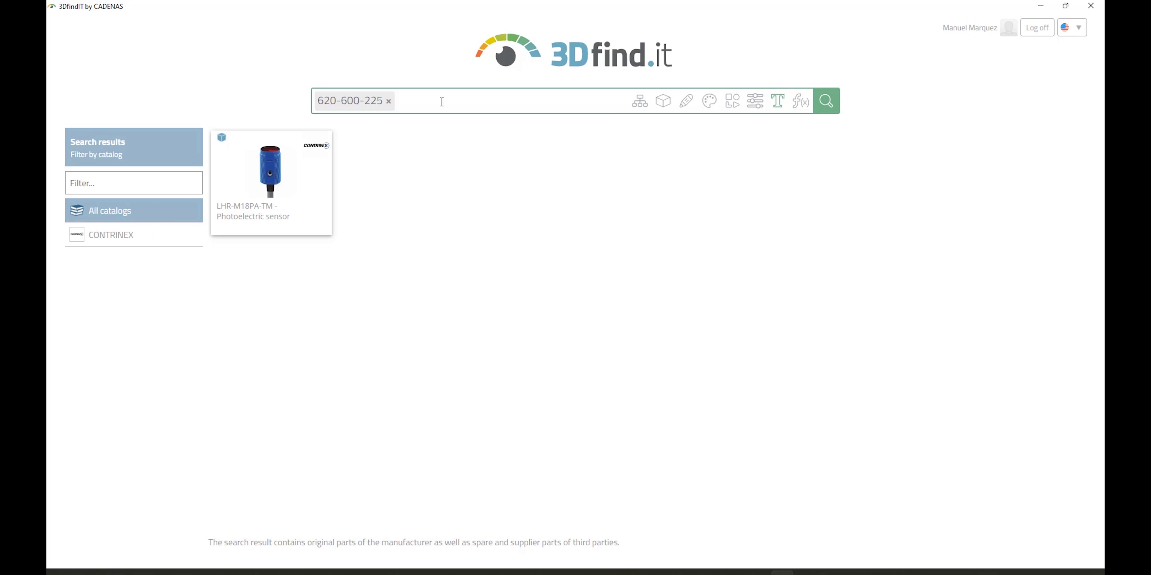
Step: Open the CONTRINEX LHR-M18PA-TM photoelectric sensor result and inspect its 3D preview
{"action": "left_click", "coordinate": [279, 178]}
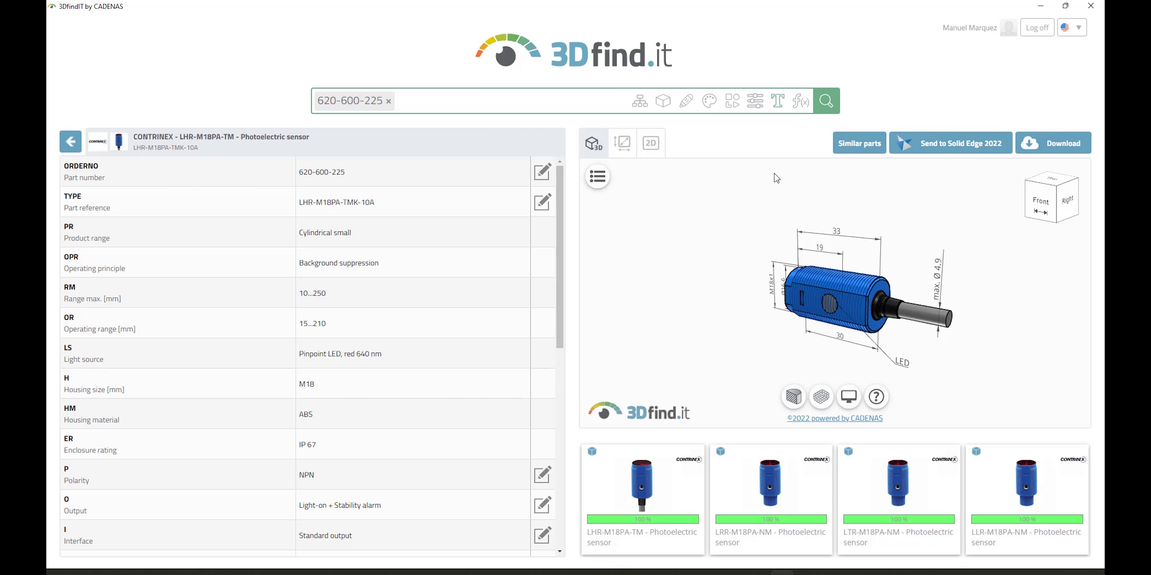
{"action": "left_click_drag", "start_coordinate": [735, 251], "coordinate": [790, 241]}
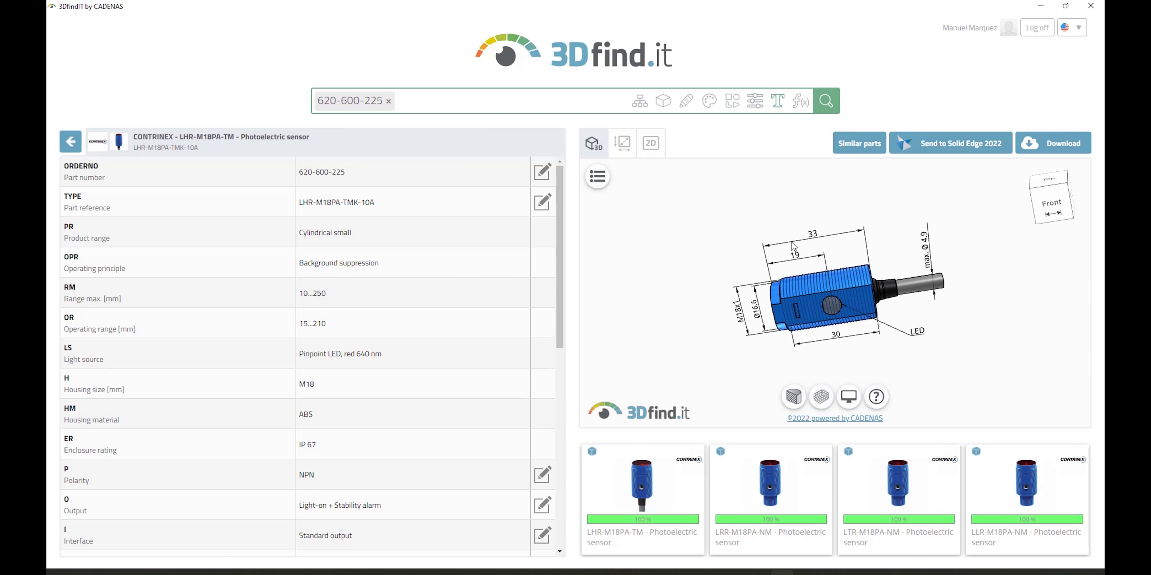
{"action": "mouse_move", "coordinate": [733, 280]}
{"action": "left_mouse_down"}
{"action": "mouse_move", "coordinate": [894, 319]}
{"action": "mouse_move", "coordinate": [838, 342]}
{"action": "mouse_move", "coordinate": [769, 325]}
{"action": "mouse_move", "coordinate": [866, 295]}
{"action": "left_mouse_up"}
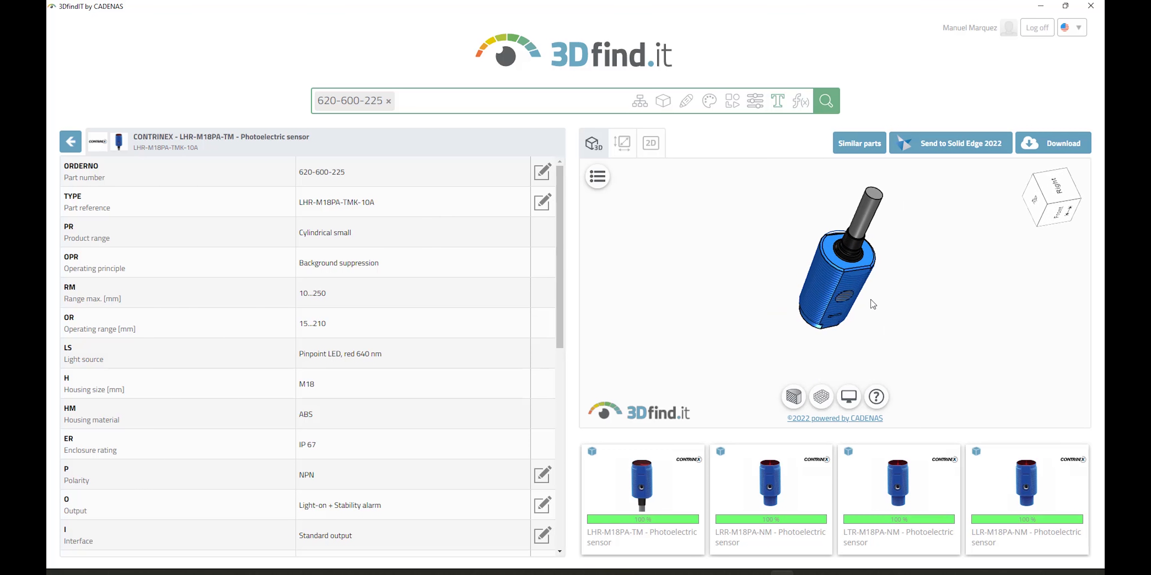
{"action": "left_click", "coordinate": [794, 397]}
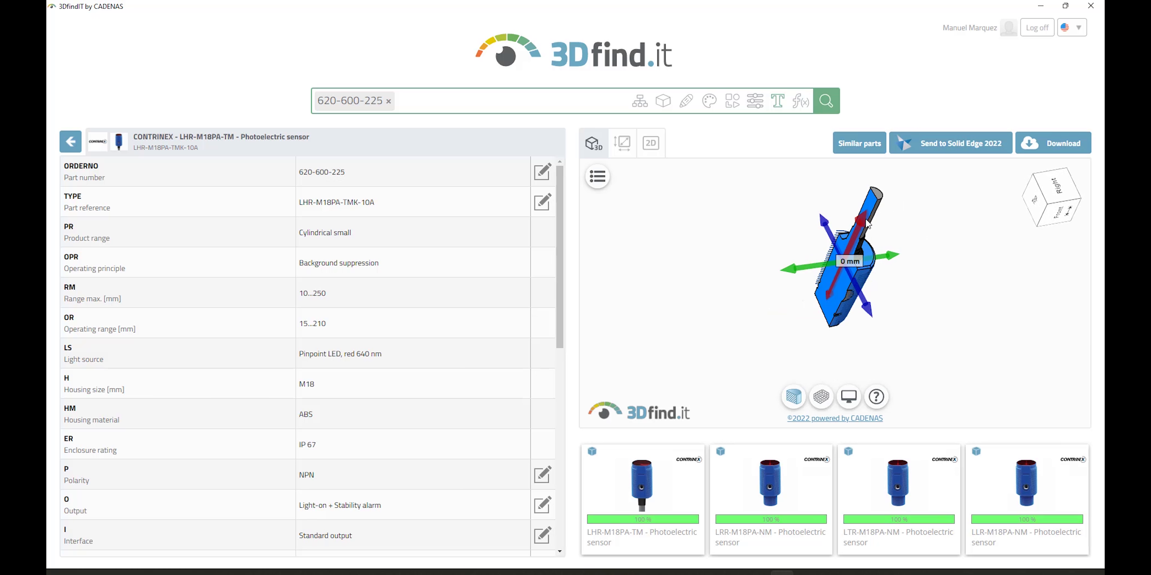
{"action": "left_click_drag", "start_coordinate": [836, 237], "coordinate": [937, 224]}
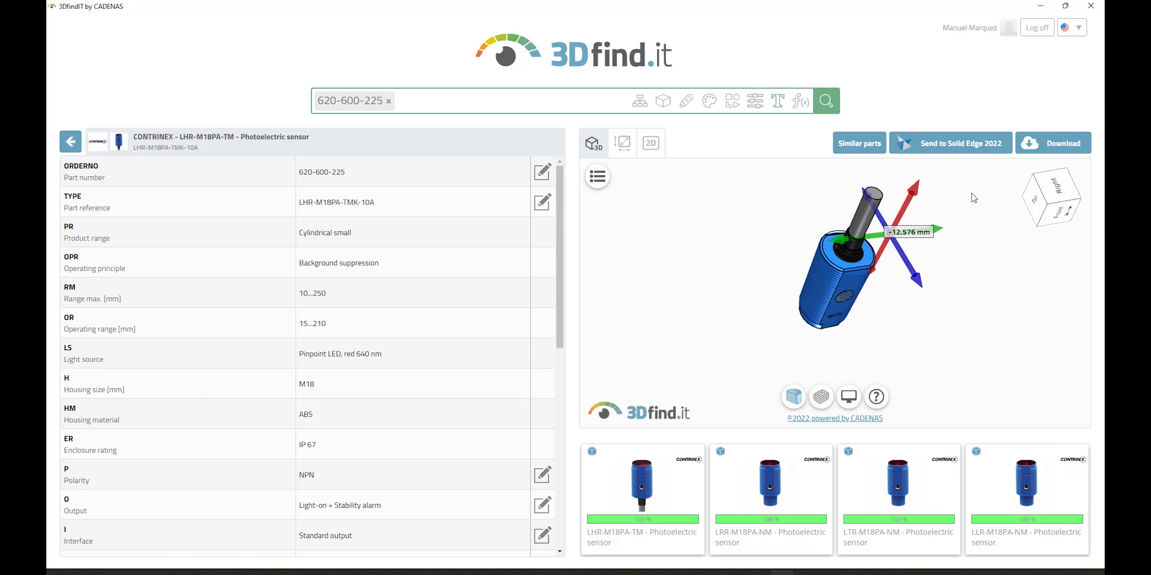
Step: Send the sensor to Solid Edge 2022 as the ABS Sensor's occurrence and advance to terminal assignment
{"action": "left_click", "coordinate": [932, 149]}
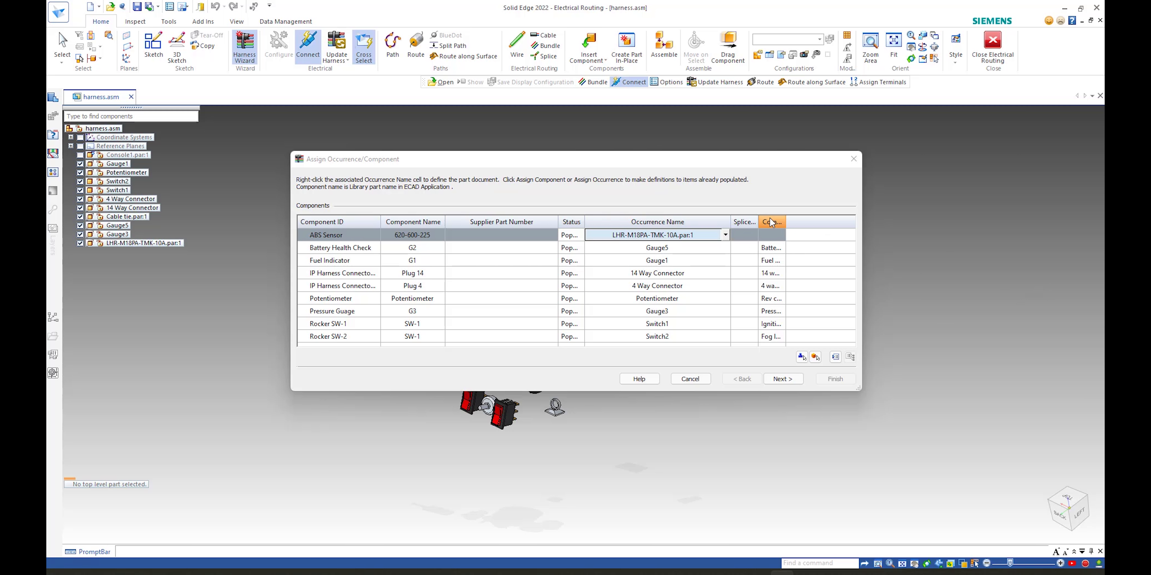
{"action": "left_click_drag", "start_coordinate": [594, 163], "coordinate": [699, 161]}
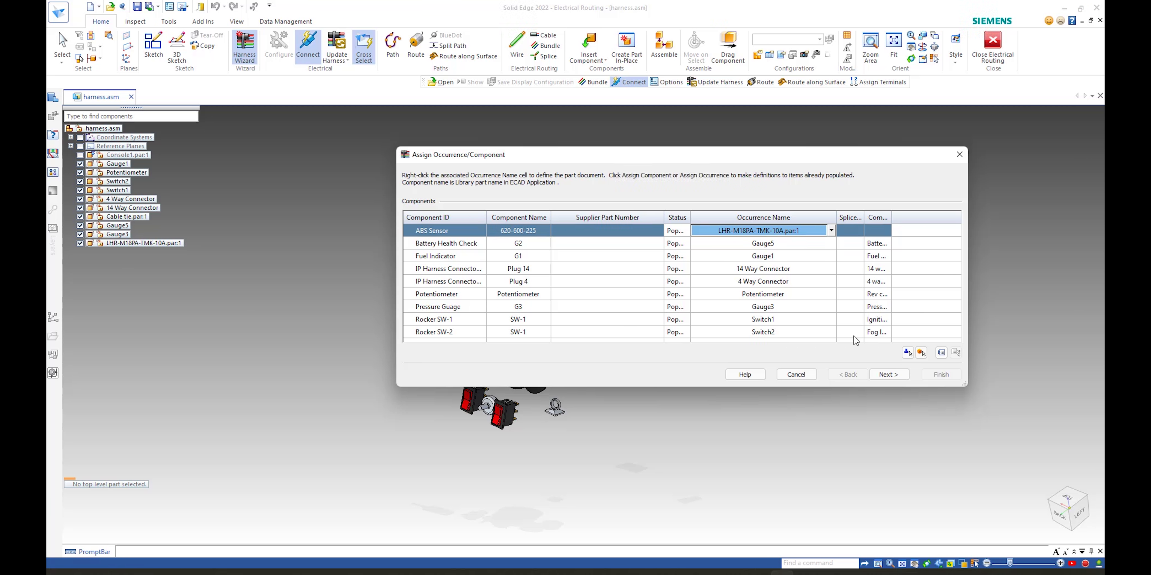
{"action": "left_click", "coordinate": [888, 375]}
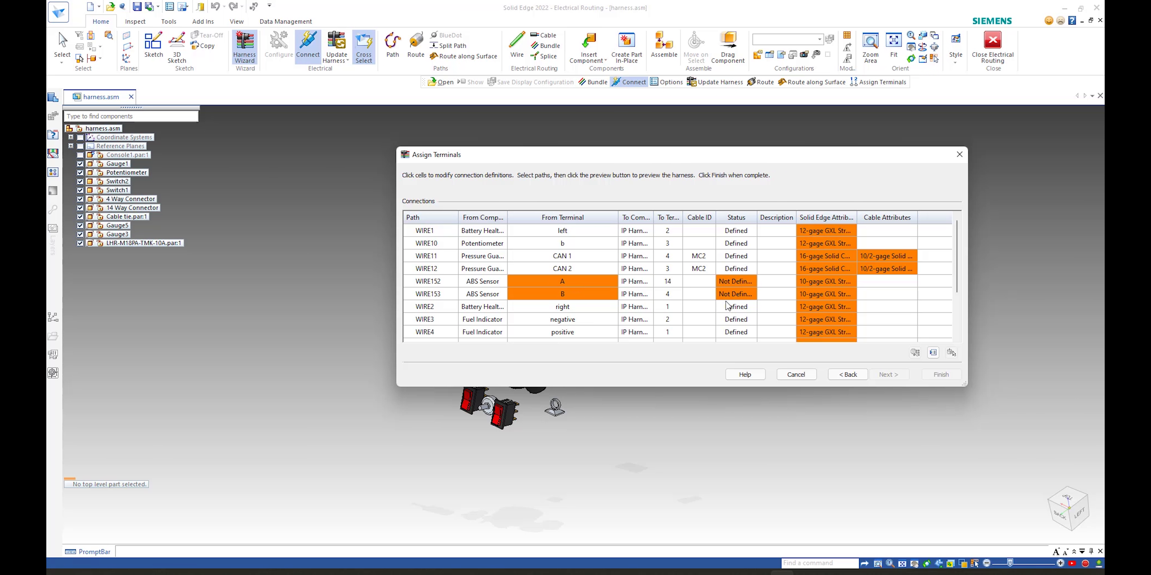
{"action": "left_click_drag", "start_coordinate": [608, 157], "coordinate": [532, 143]}
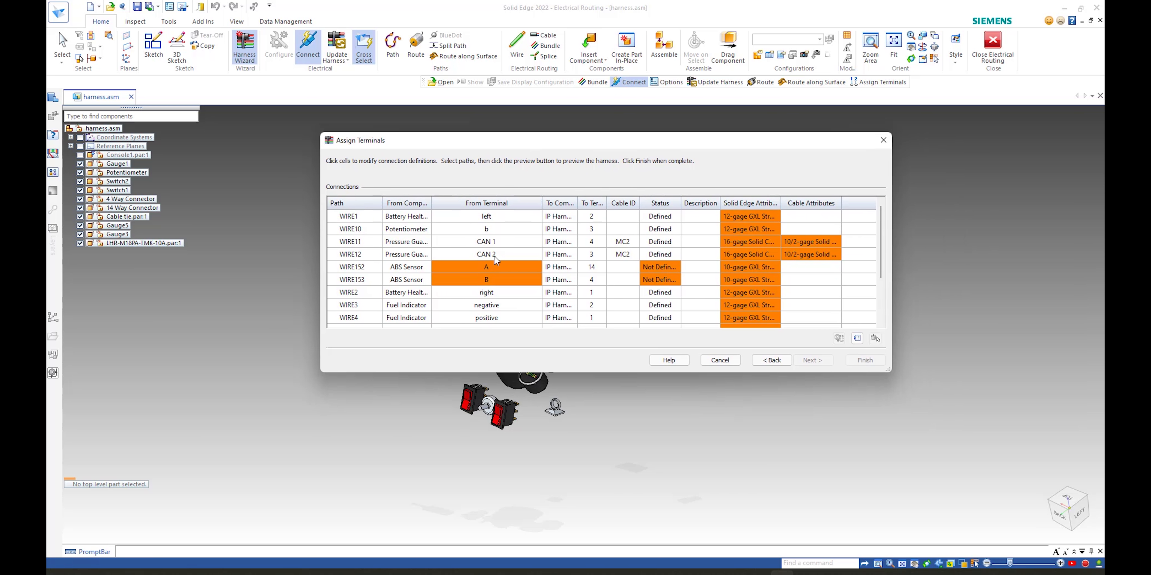
Step: Assign WIRE152's From Terminal A by picking a cavity on the ABS Sensor's photoelectric sensor model
{"action": "right_click", "coordinate": [478, 265]}
{"action": "left_click", "coordinate": [516, 384]}
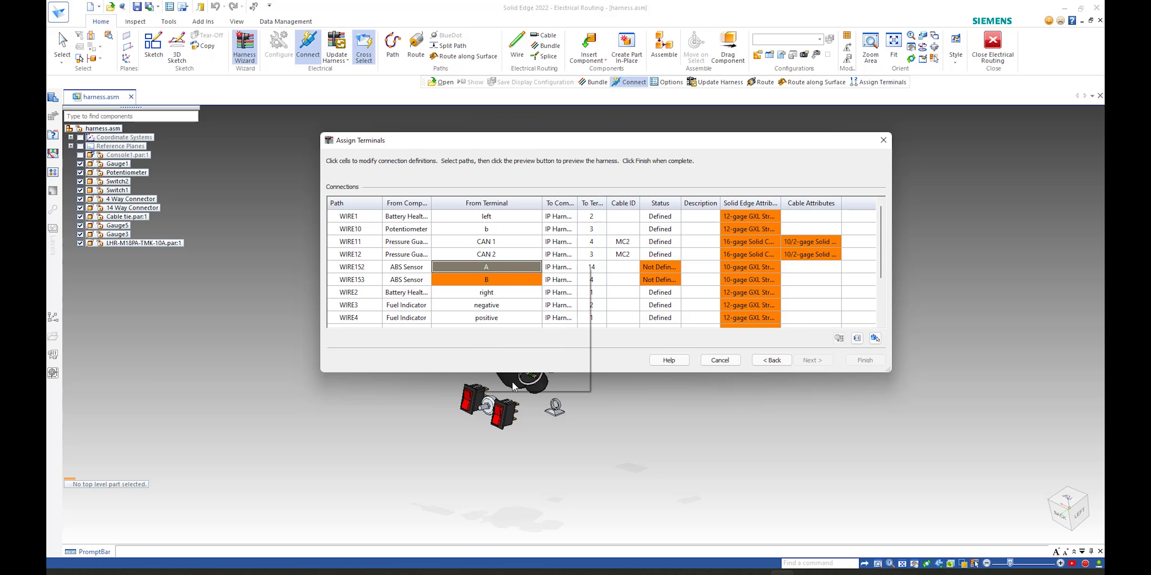
{"action": "scroll", "coordinate": [447, 288], "scroll_direction": "up", "scroll_amount": 5}
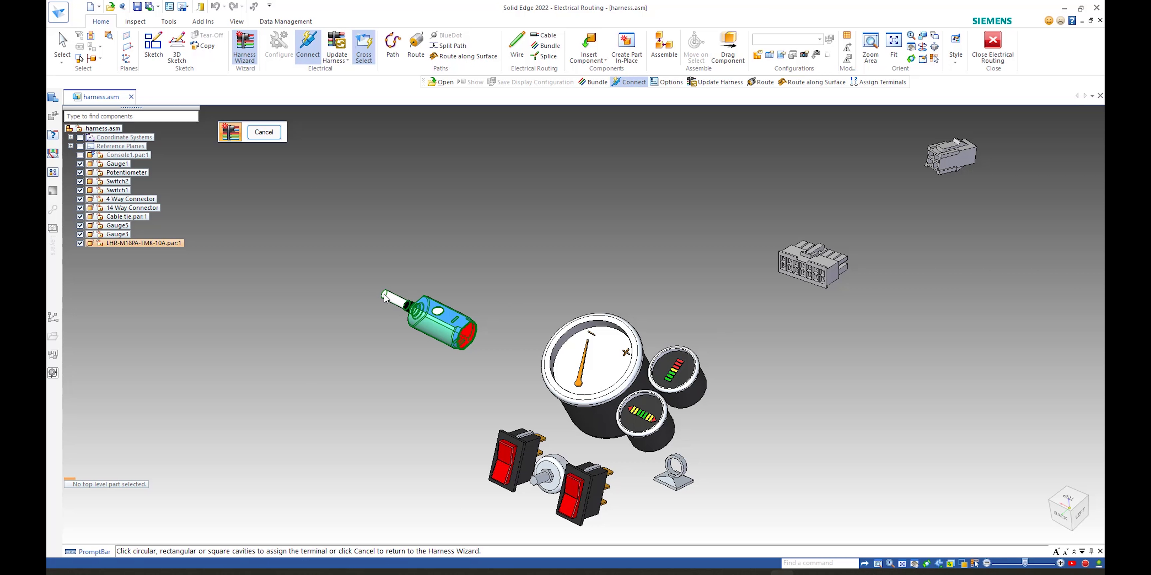
{"action": "left_click", "coordinate": [386, 298]}
{"action": "left_click", "coordinate": [487, 268]}
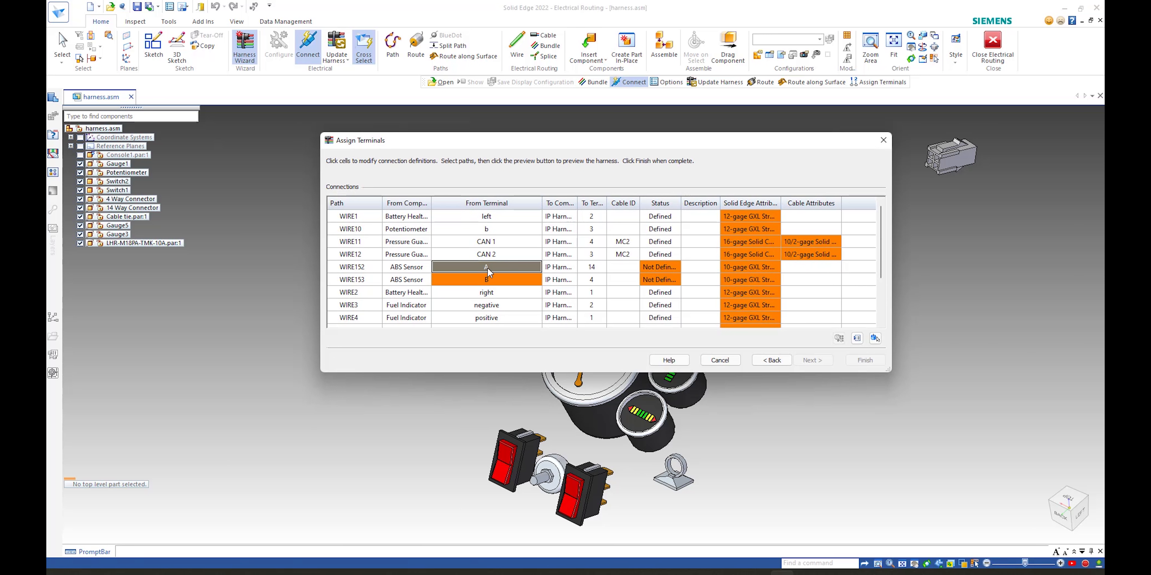
{"action": "right_click", "coordinate": [487, 268]}
{"action": "left_click", "coordinate": [518, 385]}
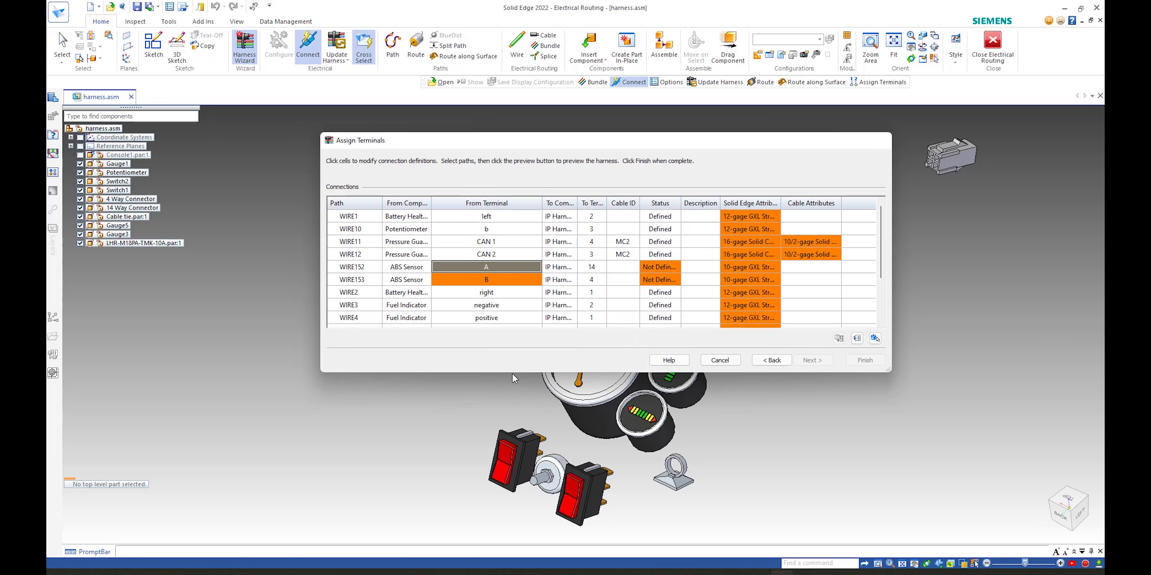
{"action": "left_click", "coordinate": [387, 299]}
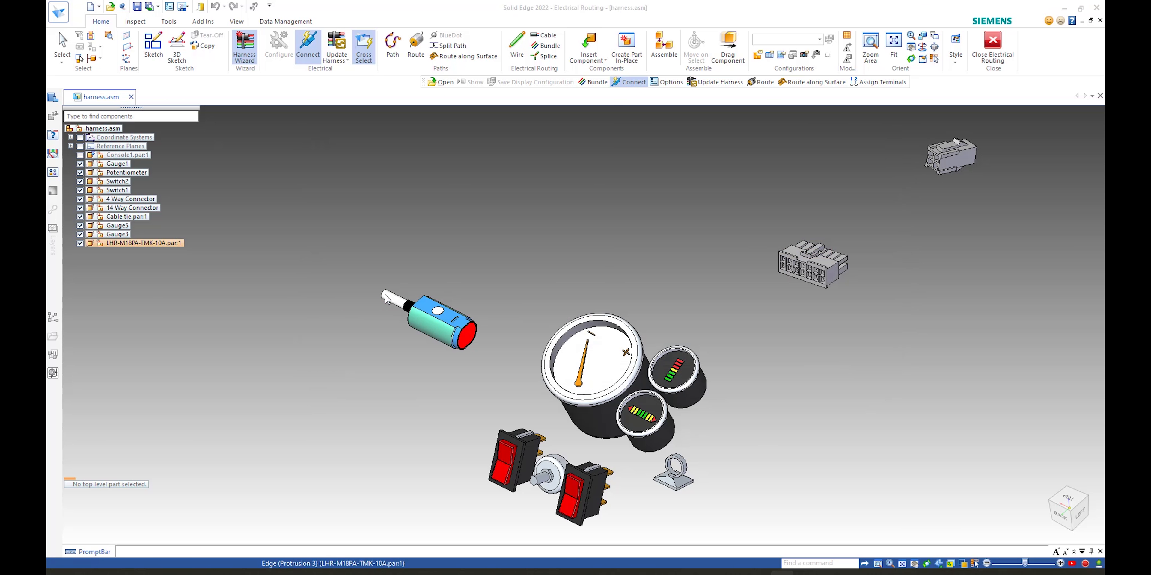
Step: Assign WIRE153's From Terminal B to a cavity on the ABS sensor and finish the Harness Wizard
{"action": "left_click", "coordinate": [497, 280]}
{"action": "right_click", "coordinate": [497, 282]}
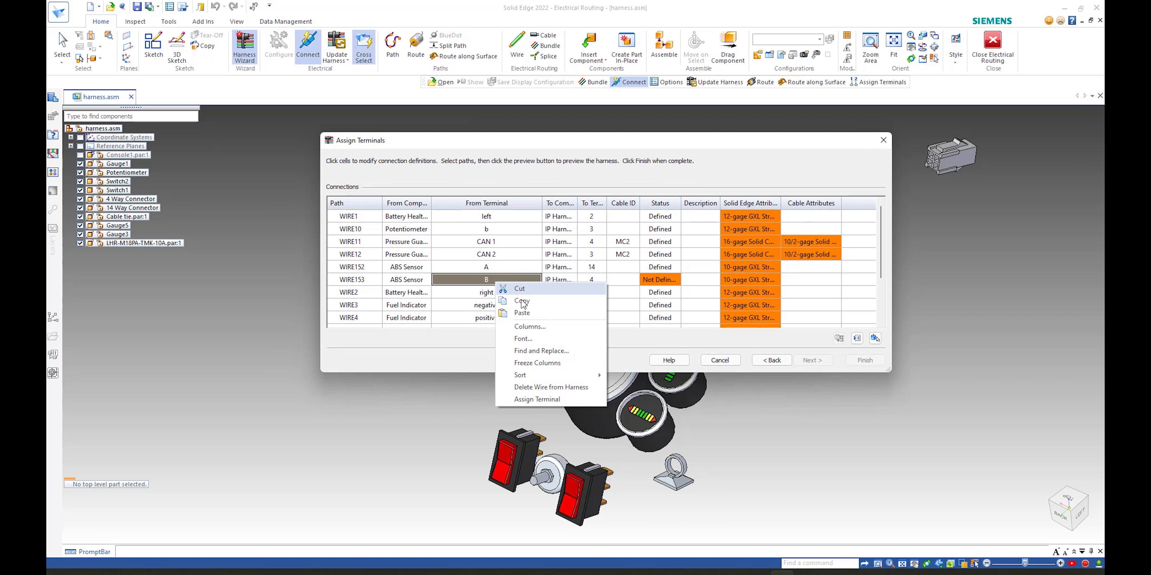
{"action": "left_click", "coordinate": [532, 400]}
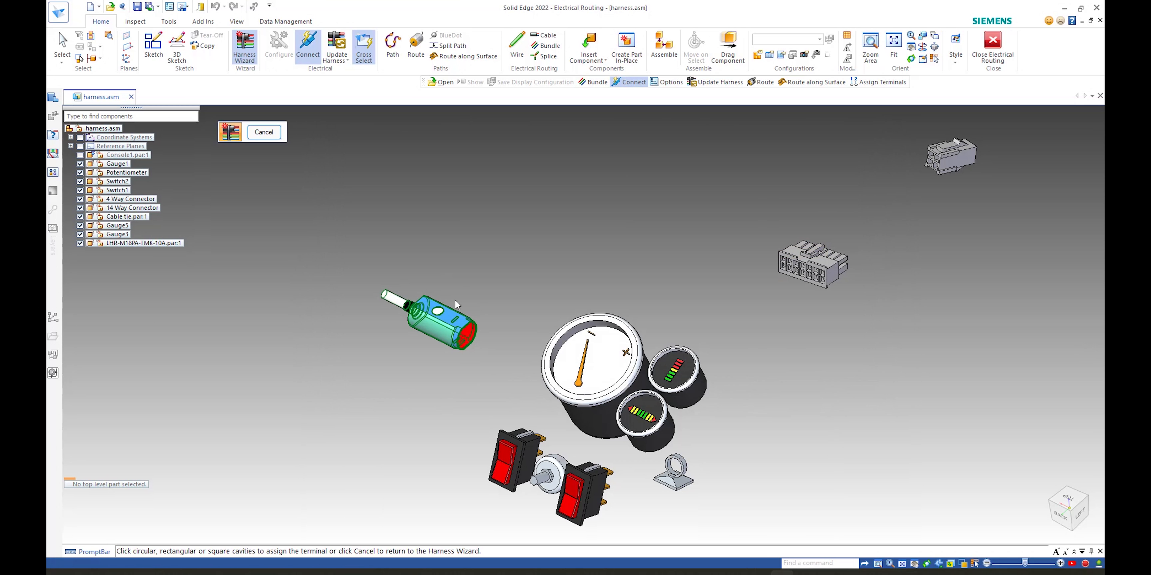
{"action": "left_click", "coordinate": [389, 300]}
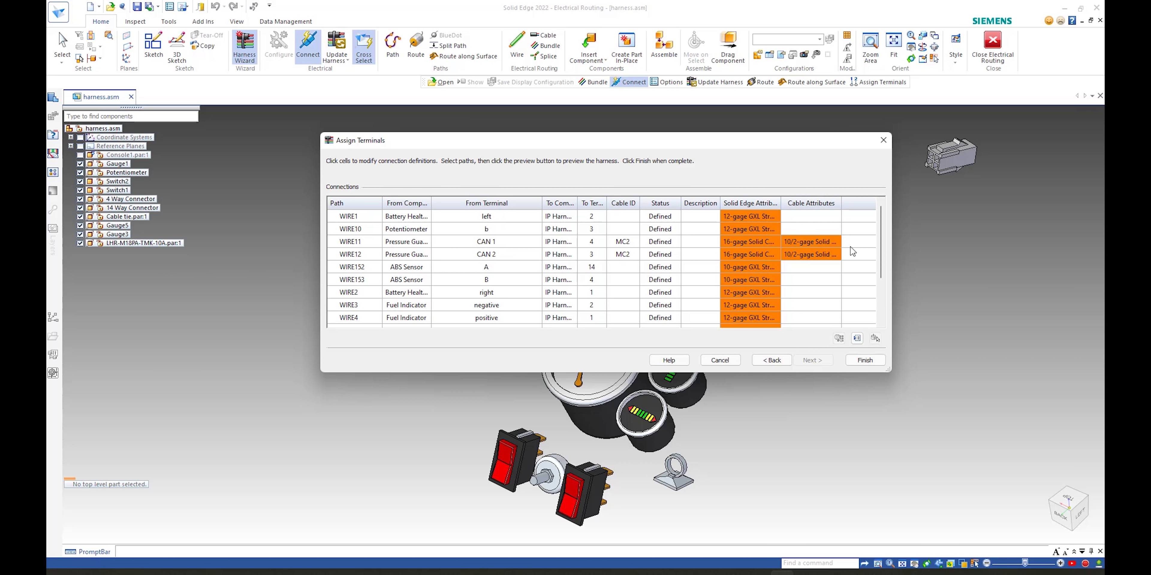
{"action": "left_click", "coordinate": [865, 360]}
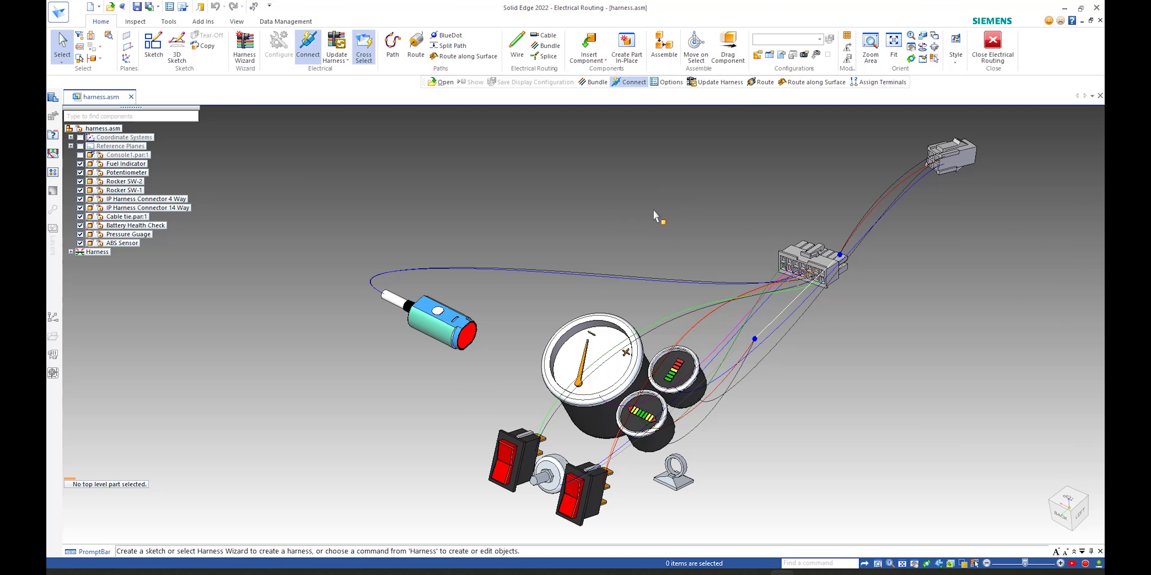
Step: Arrange the Wiring and Harness Design window beside the Solid Edge window
{"action": "scroll", "coordinate": [637, 211], "scroll_direction": "down", "scroll_amount": 5}
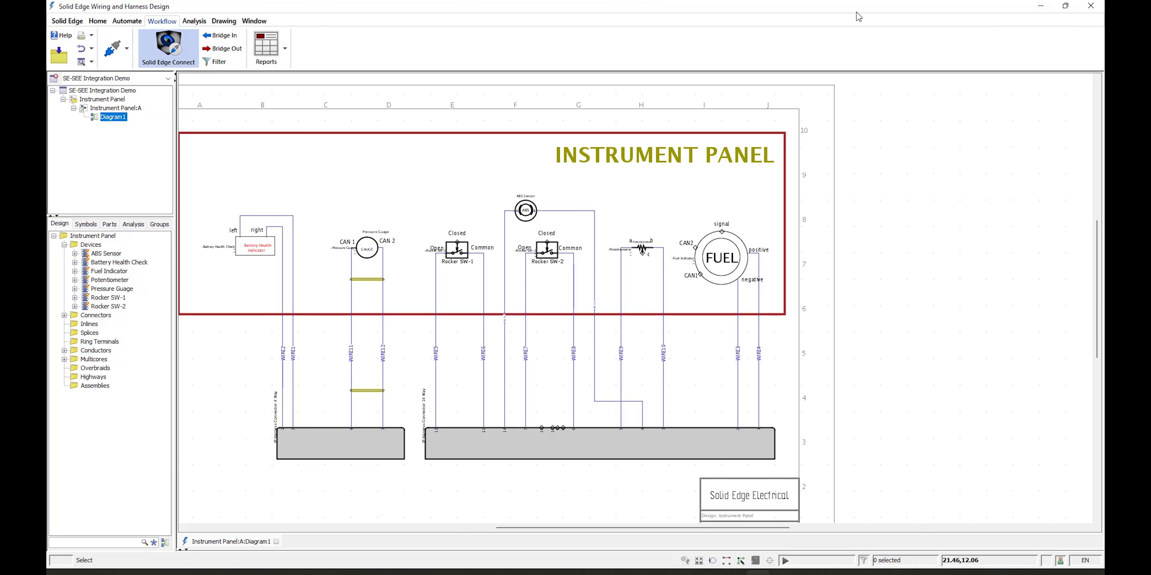
{"action": "double_click", "coordinate": [358, 7]}
{"action": "left_click_drag", "start_coordinate": [540, 48], "coordinate": [1101, 238]}
{"action": "left_click", "coordinate": [411, 184]}
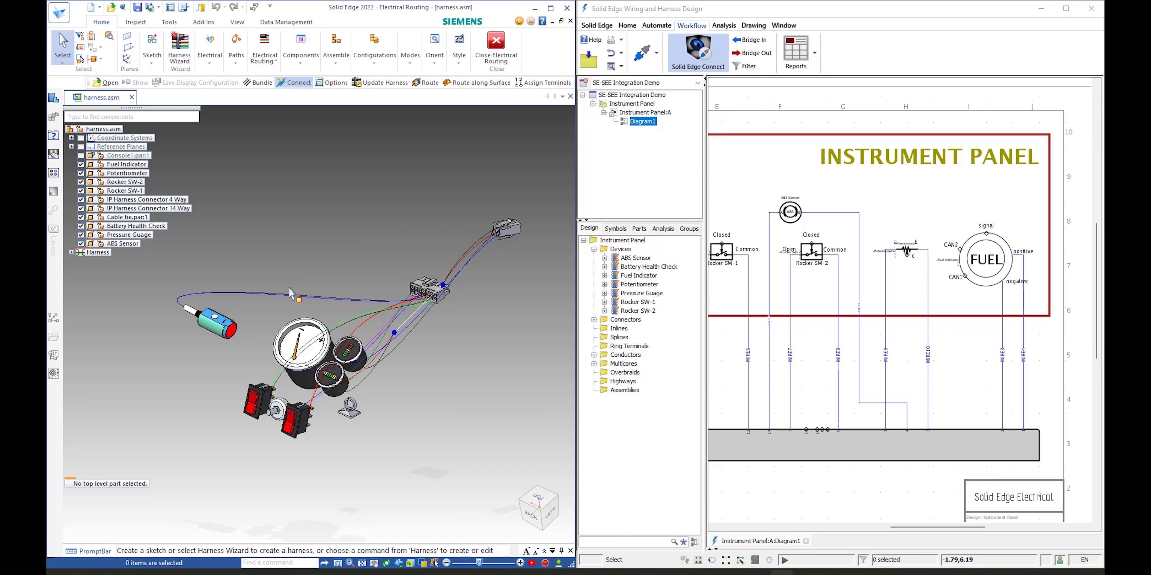
Step: Connect to Wiring and Harness Design and select the ABS Sensor in the model to locate it on the schematic
{"action": "left_click", "coordinate": [210, 58]}
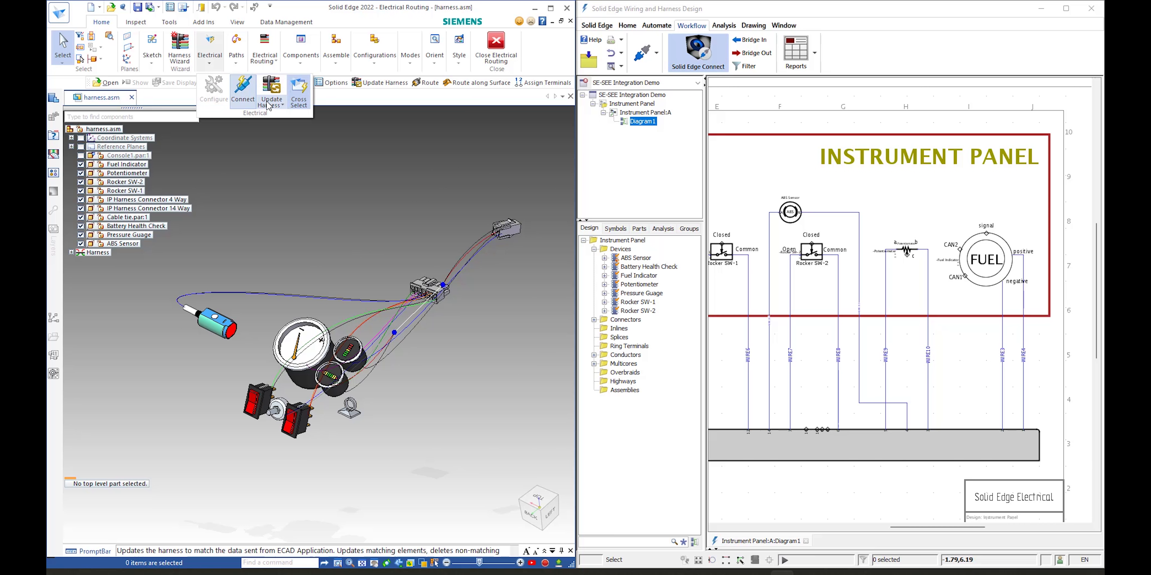
{"action": "left_click", "coordinate": [243, 91]}
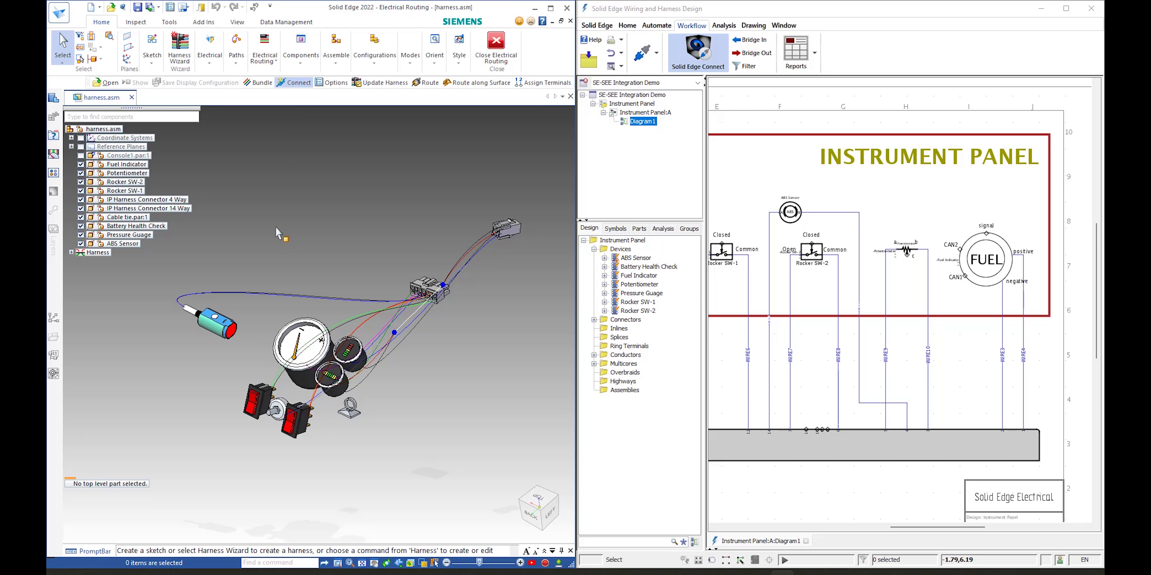
{"action": "left_click", "coordinate": [229, 324]}
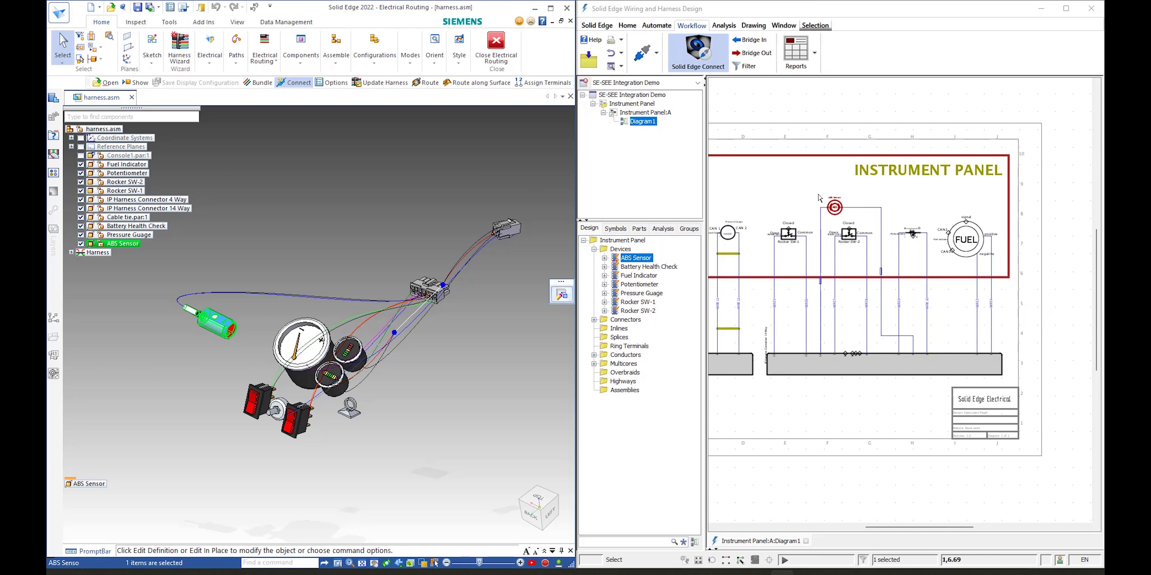
{"action": "scroll", "coordinate": [761, 201], "scroll_direction": "up", "scroll_amount": 2}
{"action": "scroll", "coordinate": [764, 200], "scroll_direction": "up", "scroll_amount": 1}
{"action": "left_click", "coordinate": [793, 193]}
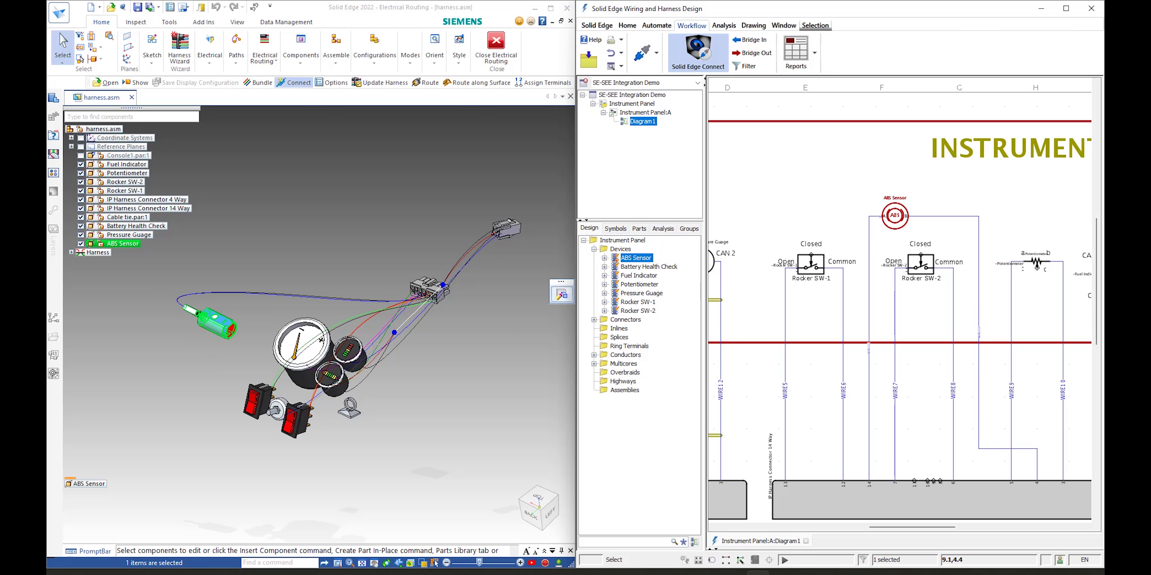
Step: Maximize the Solid Edge window and run a Harness Report with the Harness BOM option
{"action": "left_click", "coordinate": [295, 7]}
{"action": "left_click", "coordinate": [550, 8]}
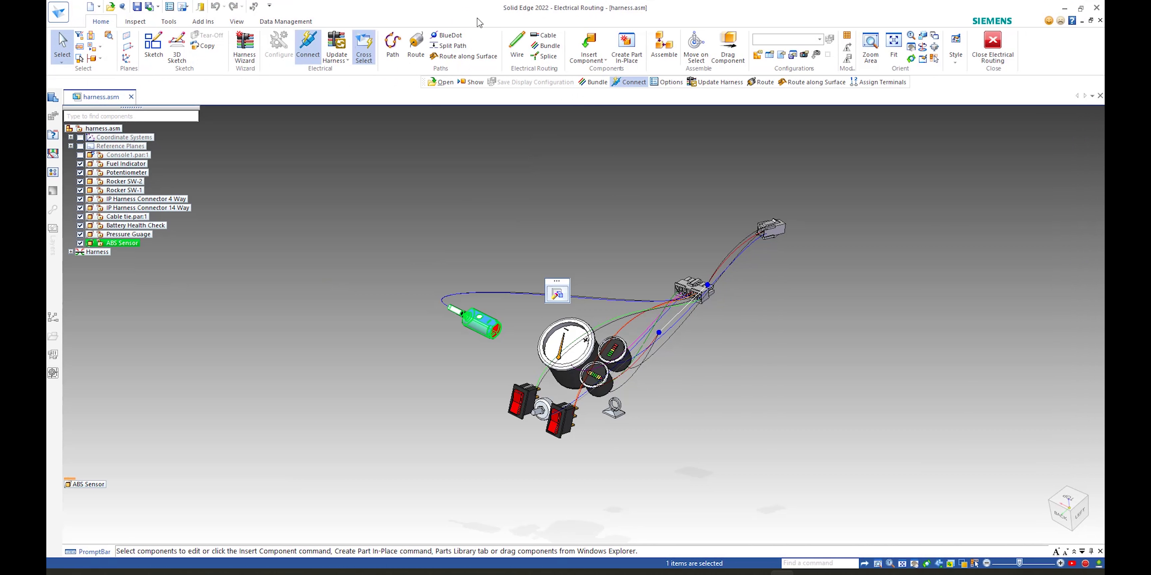
{"action": "left_click", "coordinate": [171, 22]}
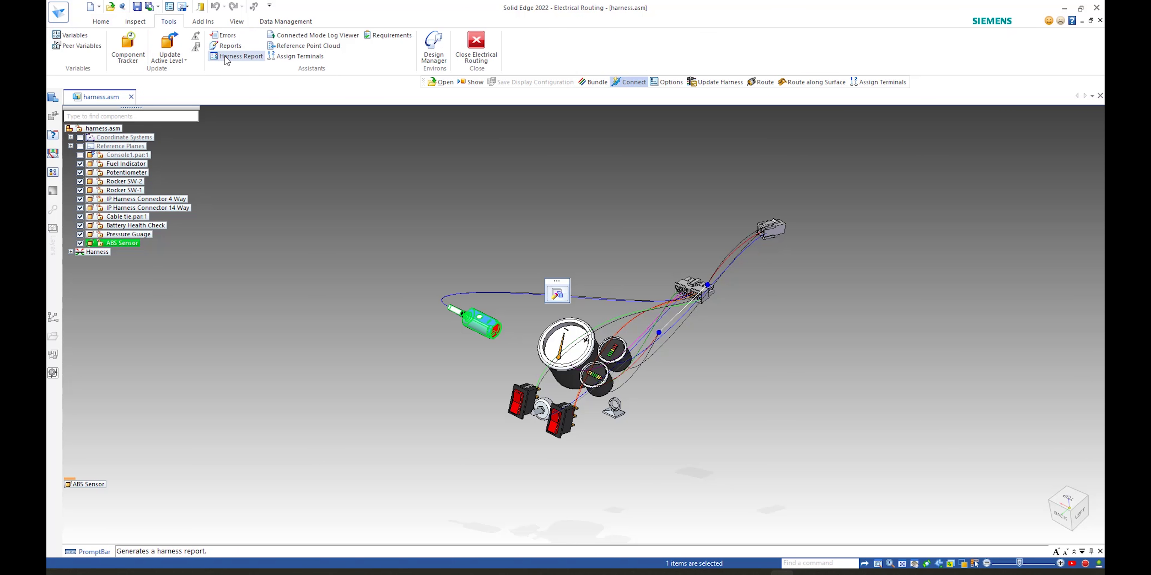
{"action": "left_click", "coordinate": [239, 60]}
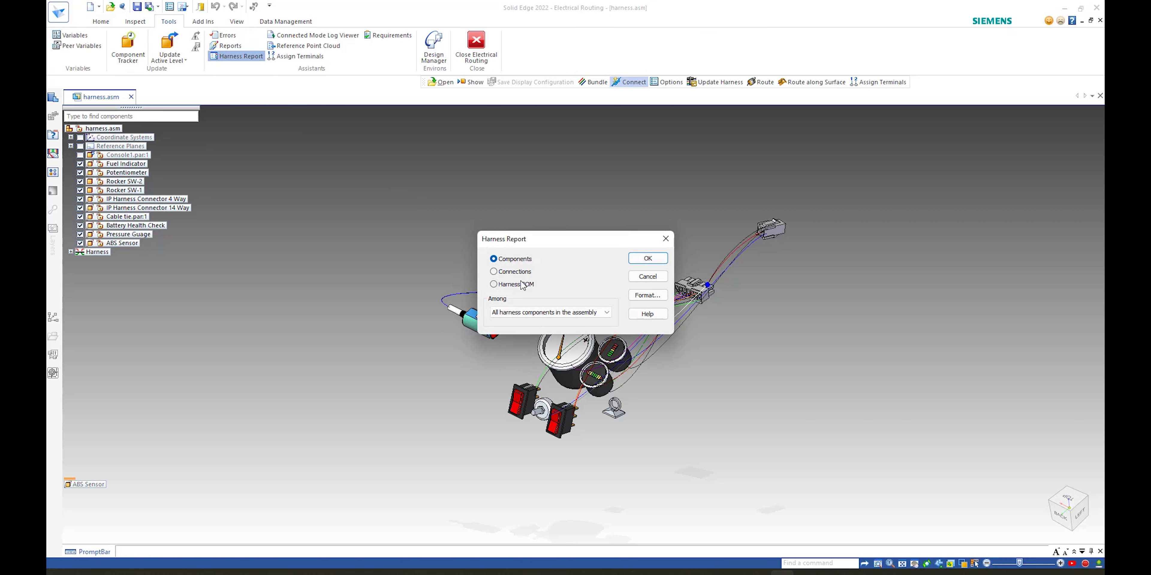
{"action": "left_click", "coordinate": [507, 285]}
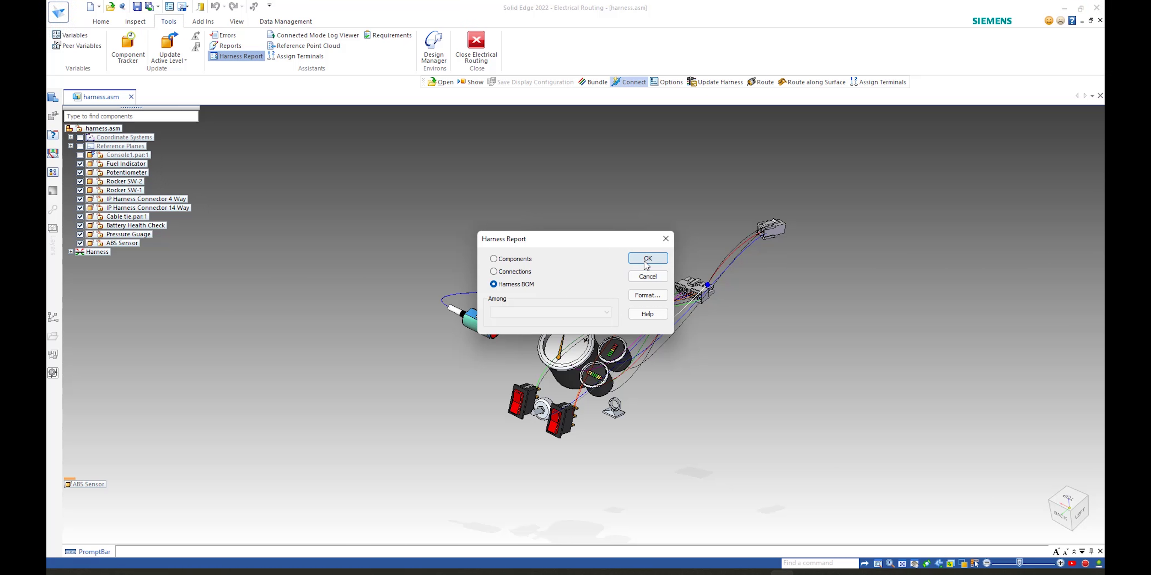
{"action": "left_click", "coordinate": [643, 278]}
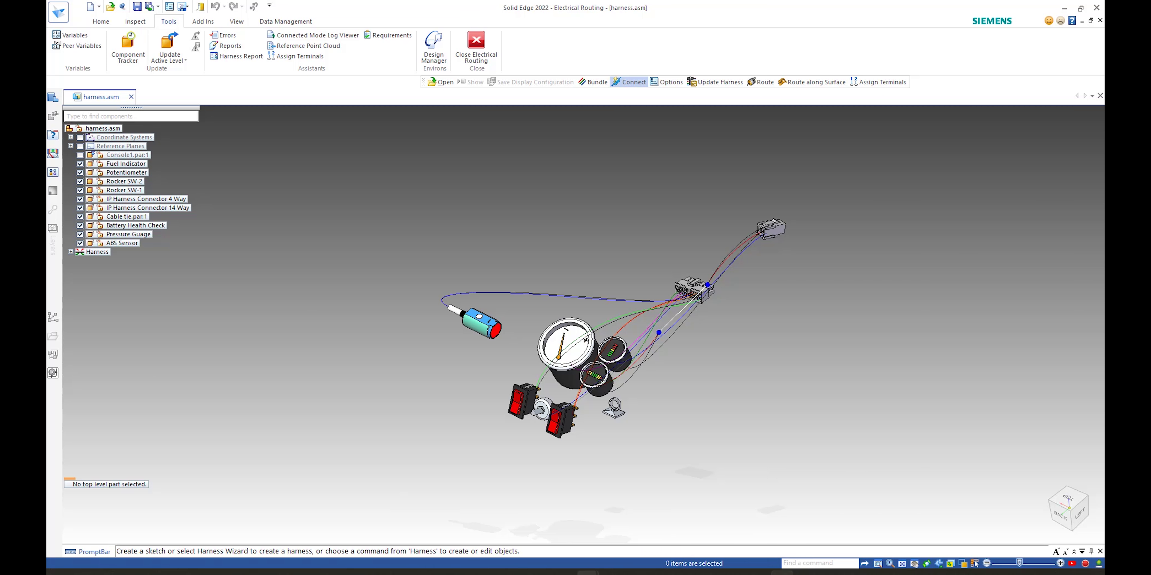
Step: Switch to the PowerPoint slide show and advance through the closing slides
{"action": "mouse_move", "coordinate": [587, 572]}
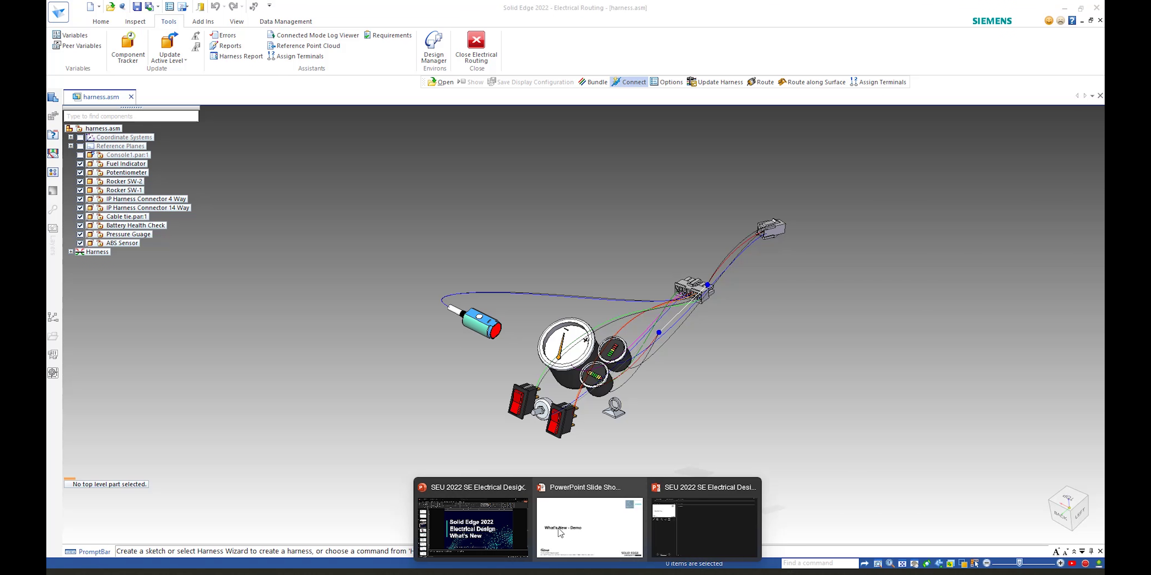
{"action": "left_click", "coordinate": [585, 533]}
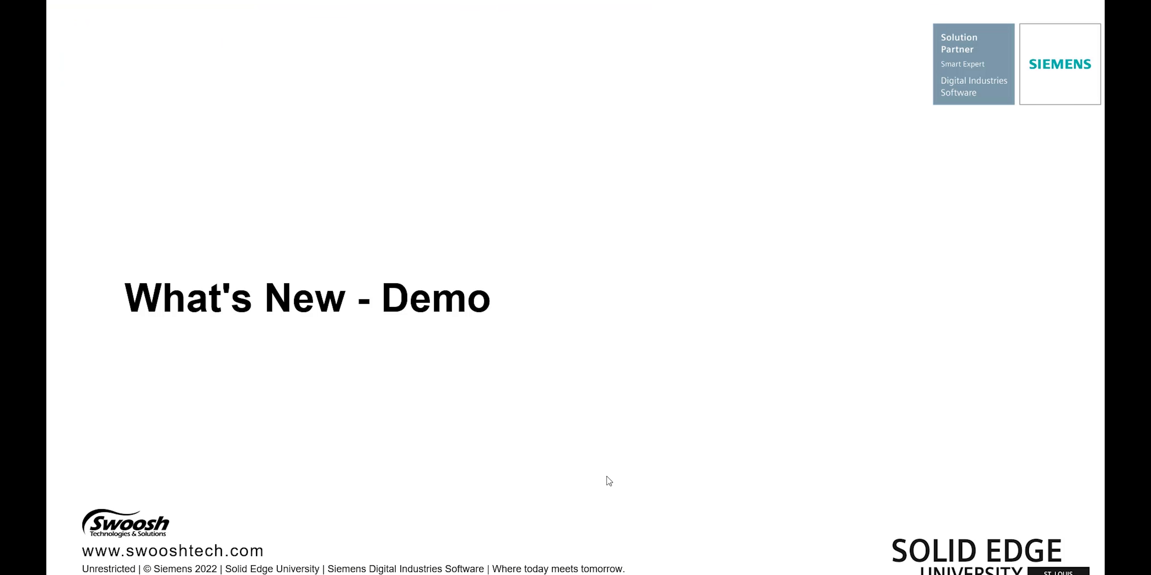
{"action": "left_click", "coordinate": [606, 477]}
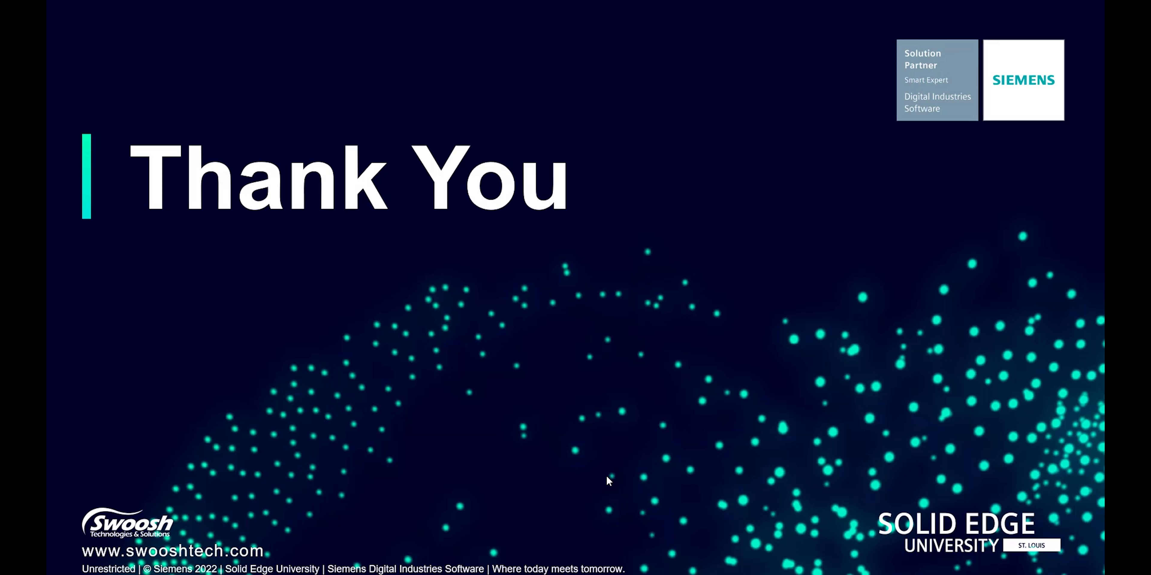
{"action": "left_click", "coordinate": [617, 373]}
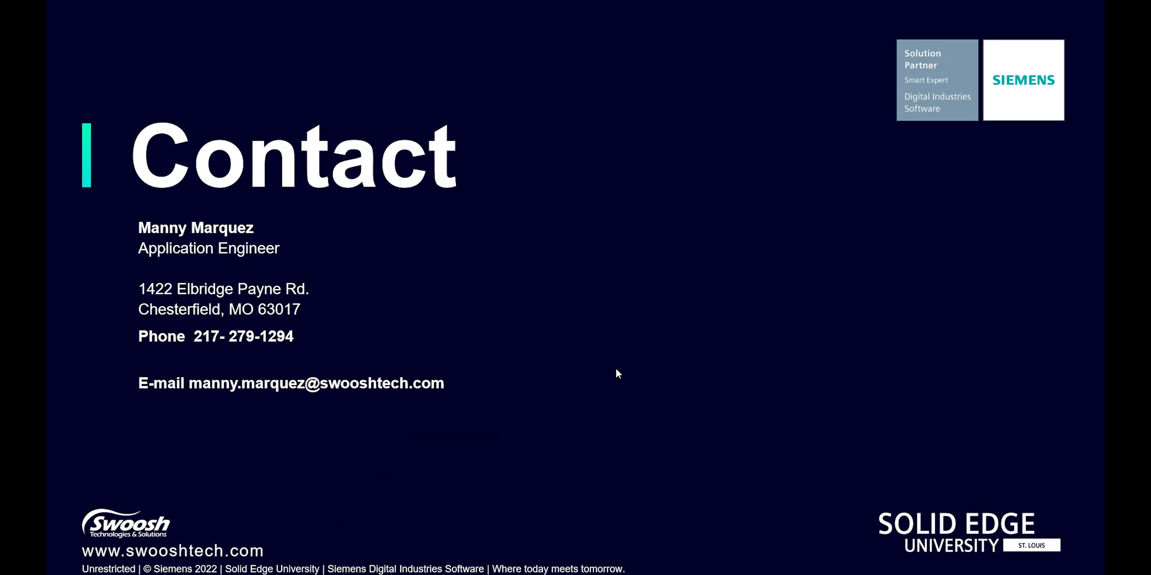